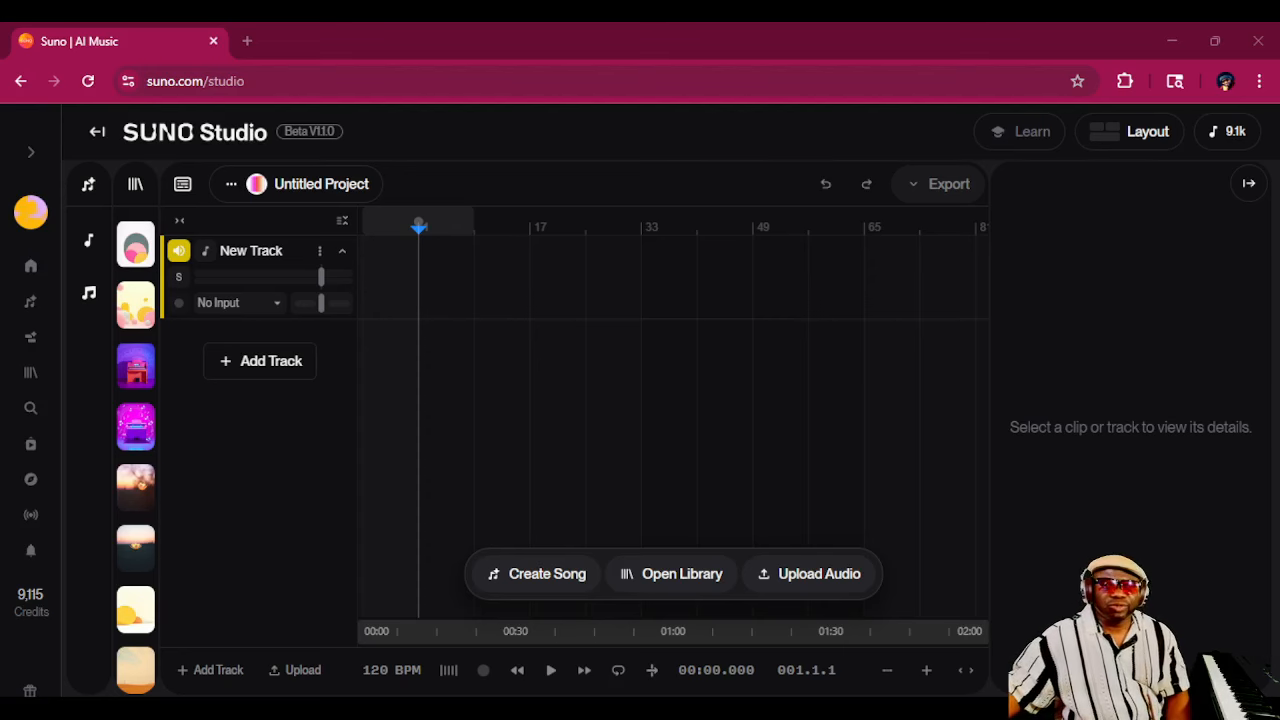
Step: Rename the new track as "dgx670 drum"
double_click(251, 251)
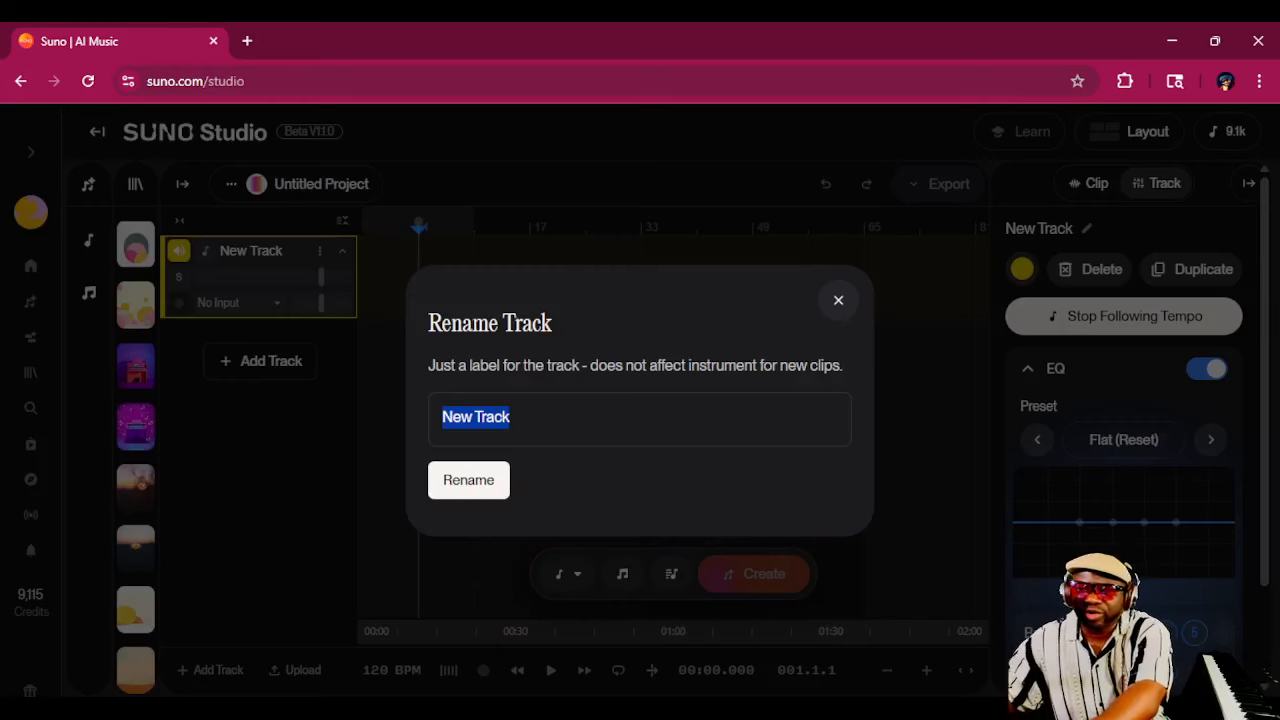
text(dg)
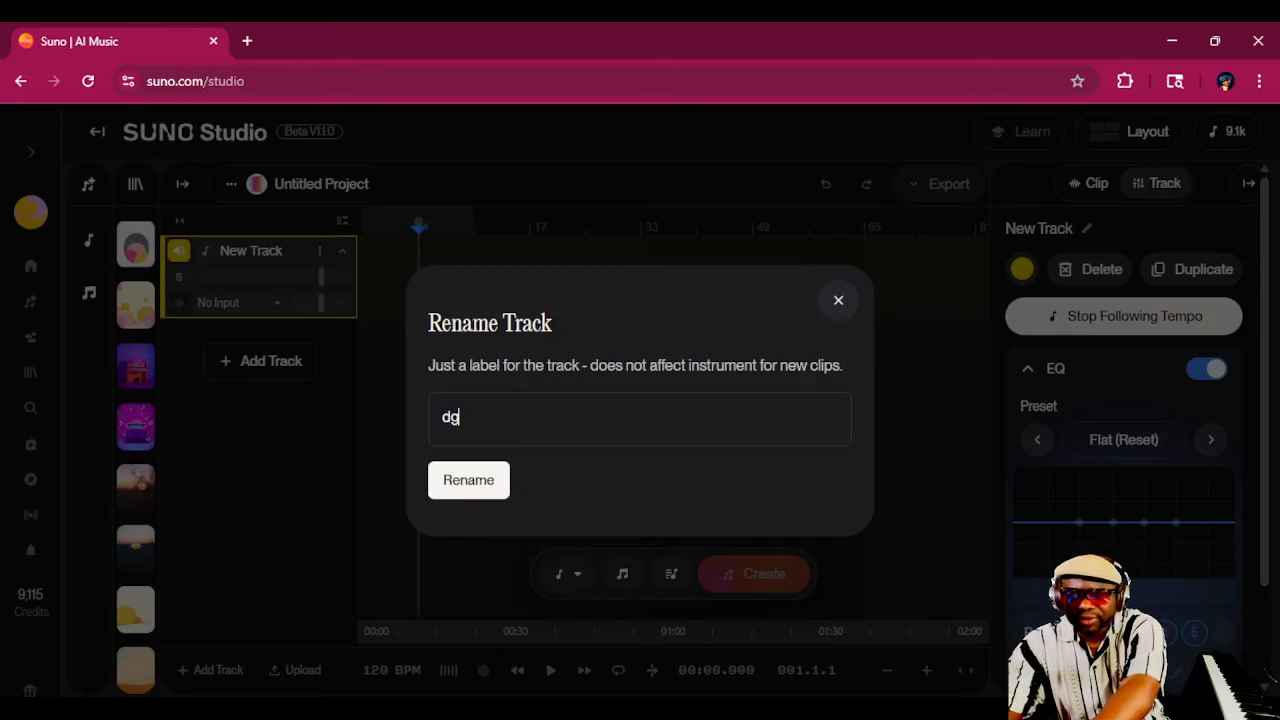
text(x67)
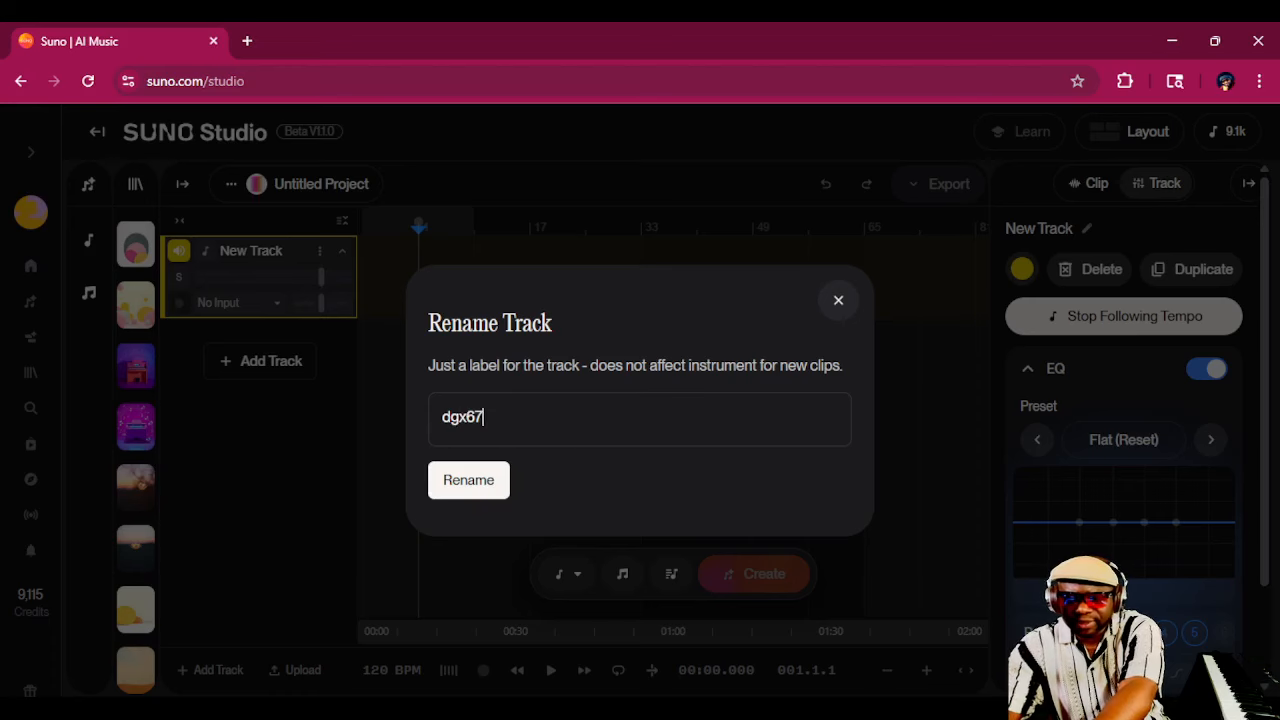
text(0 drum)
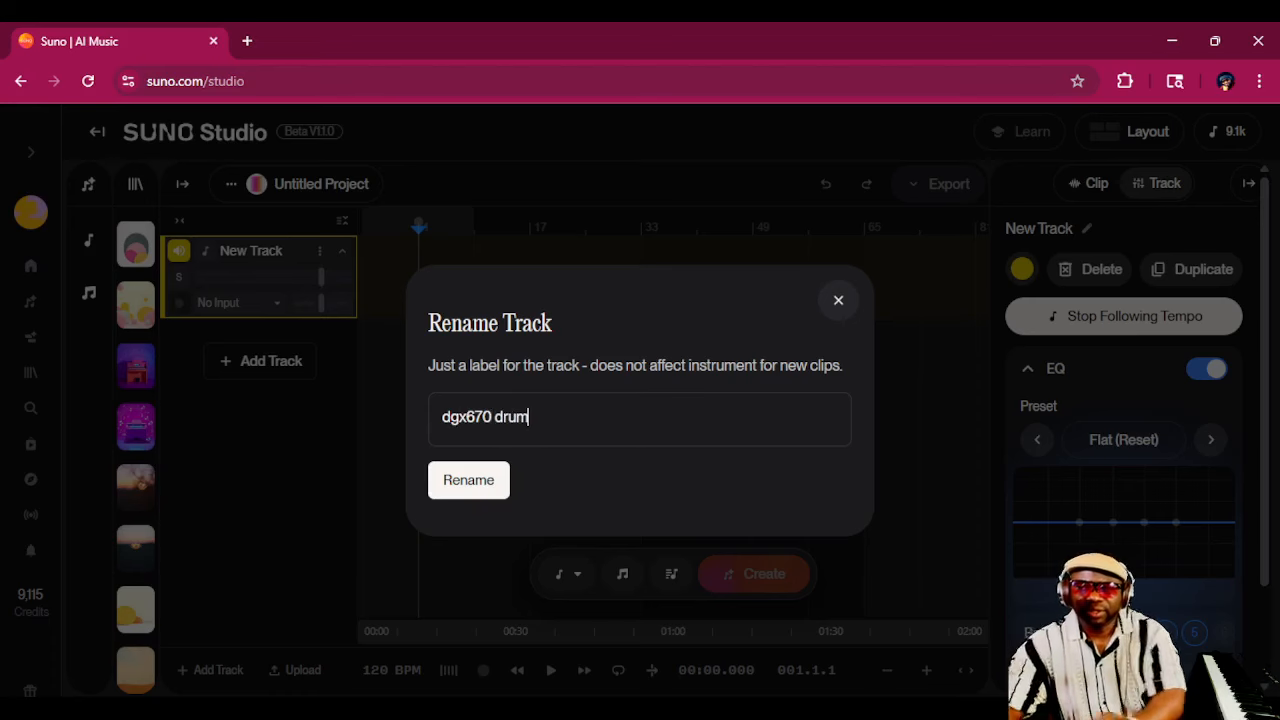
key(Return)
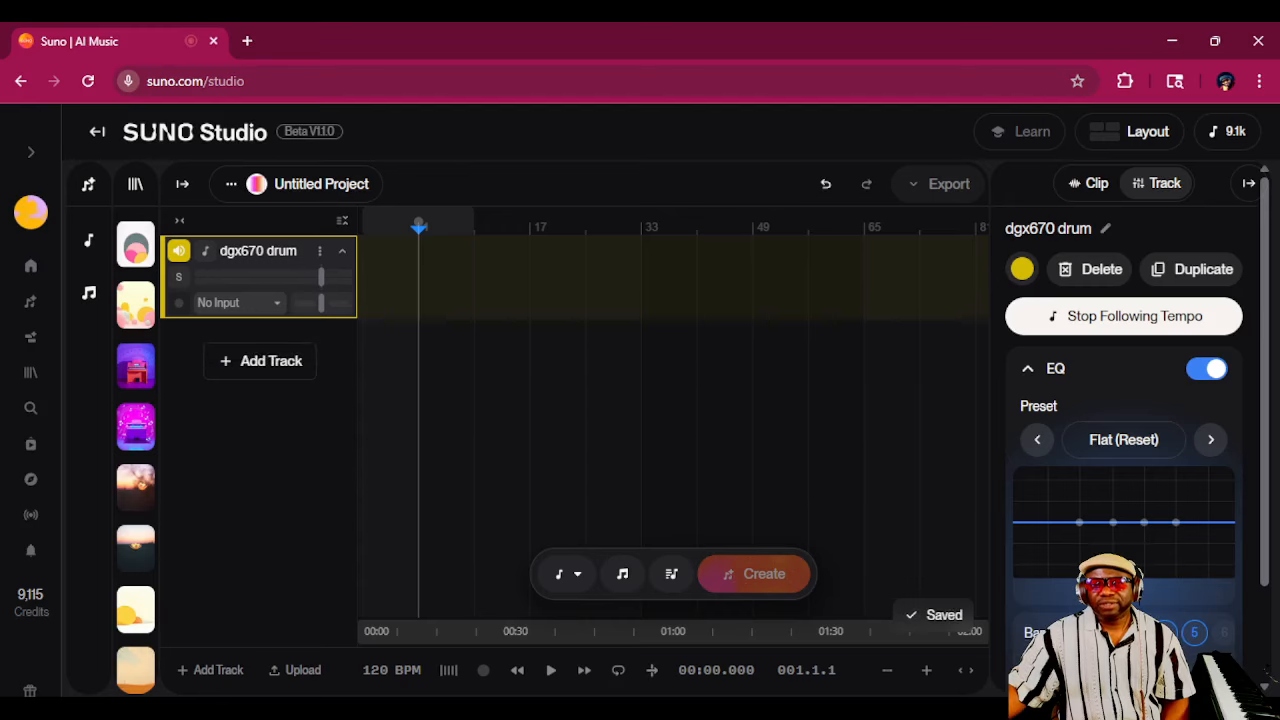
Step: Set the drum track's input to "1 | Line (2- Portable Grand)" and arm the track for recording
click(240, 303)
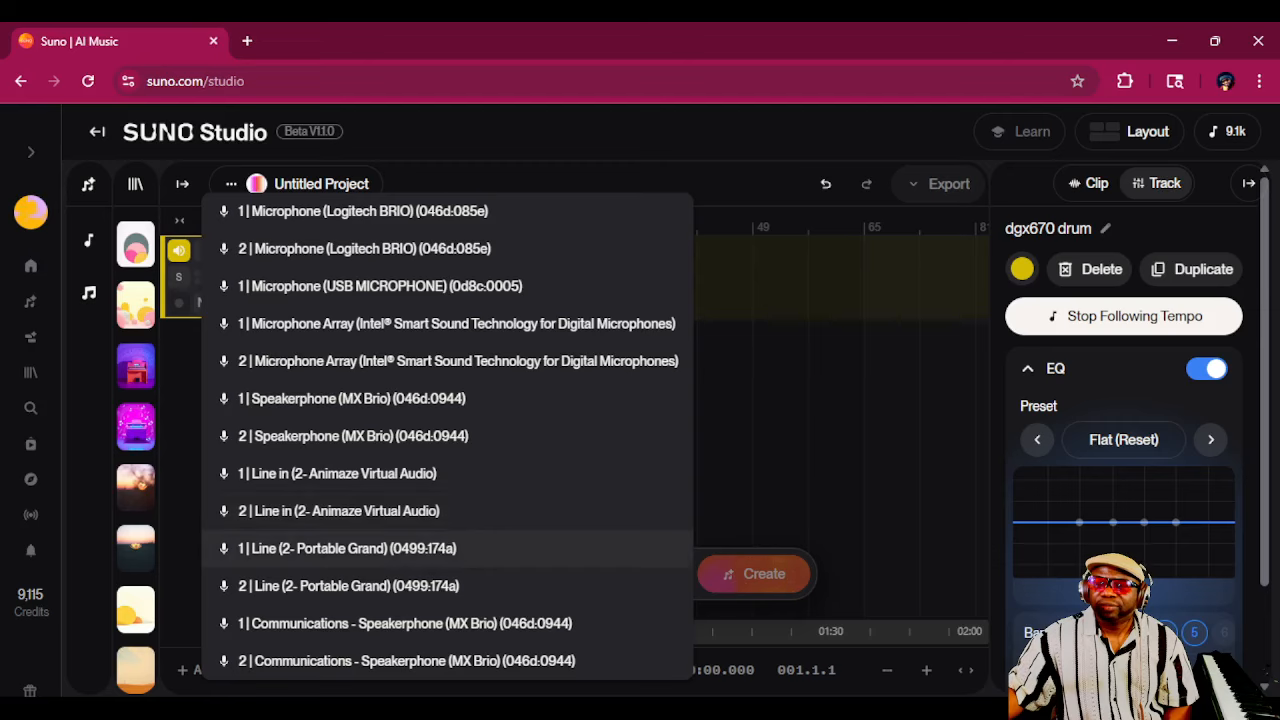
click(347, 548)
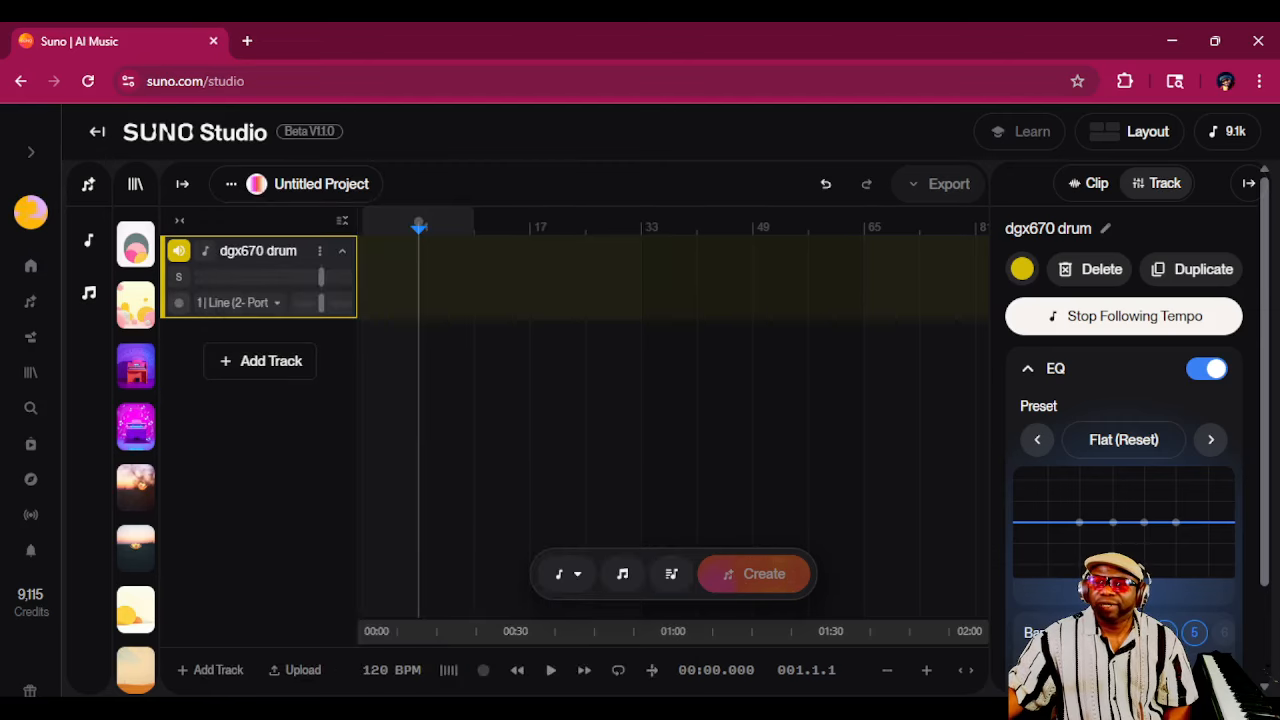
click(179, 303)
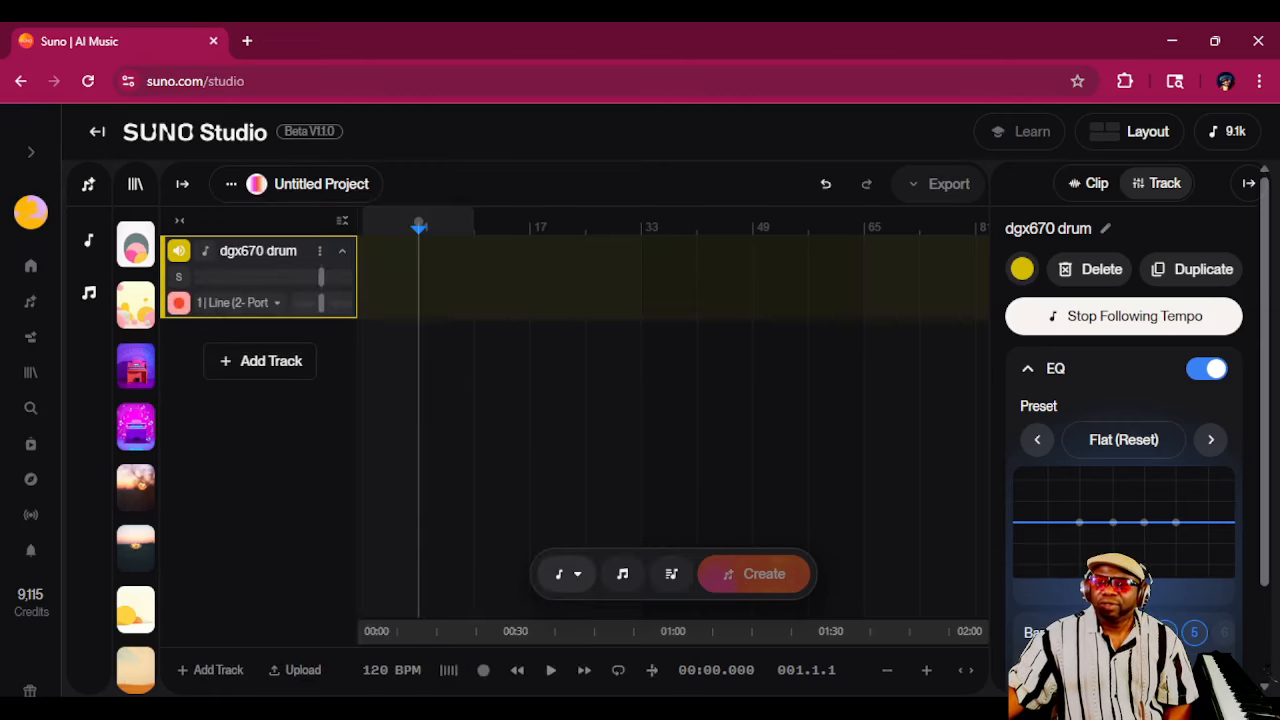
click(517, 671)
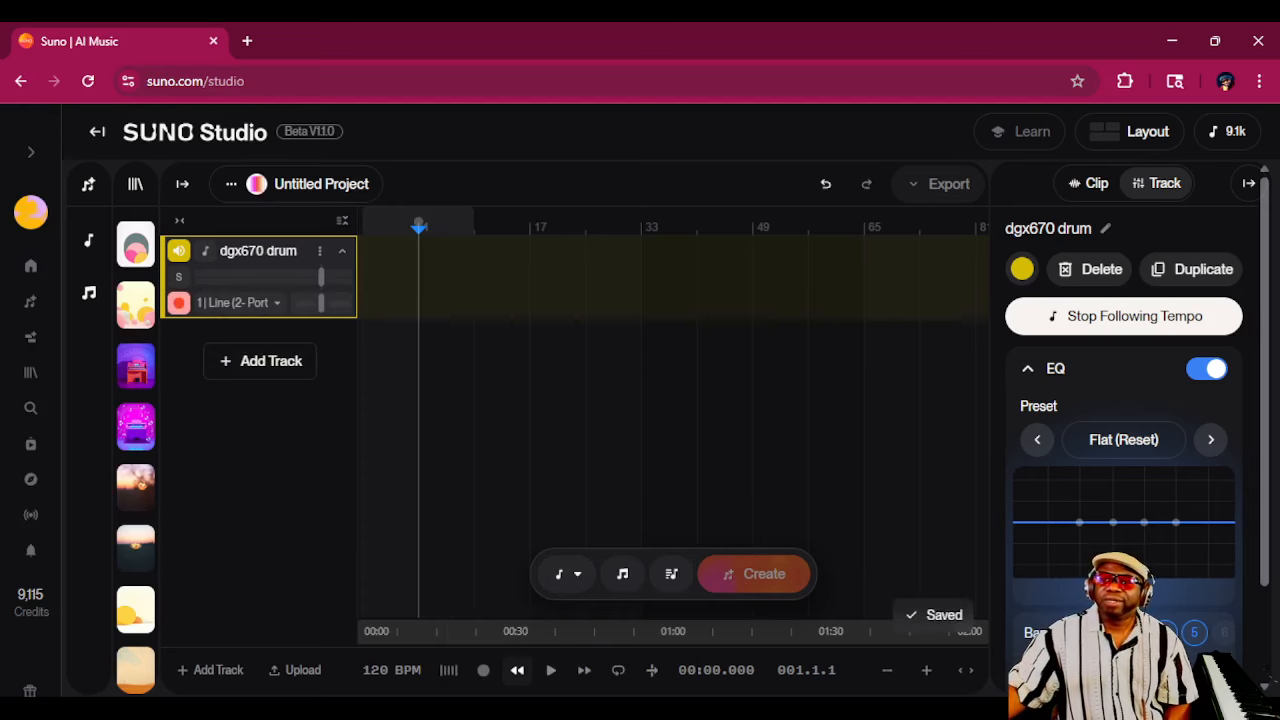
Step: Switch the project tempo from following the track to Manual BPM and set it to 100
click(391, 670)
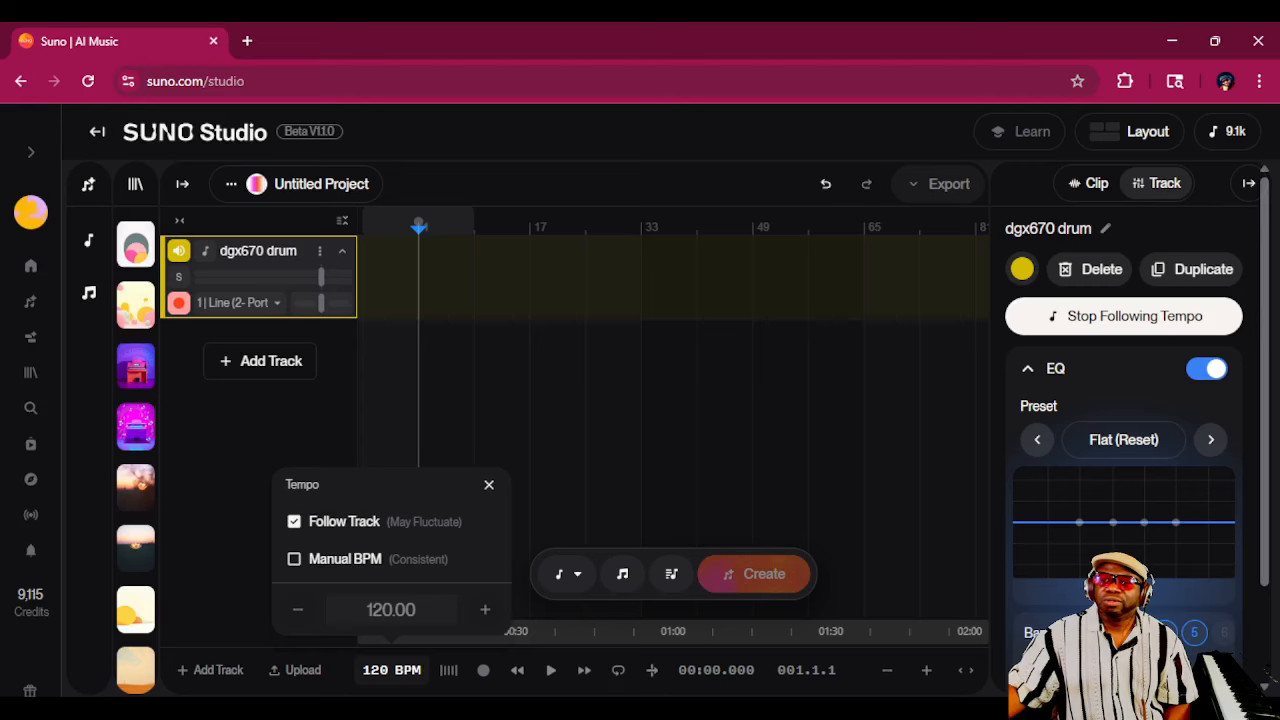
click(294, 559)
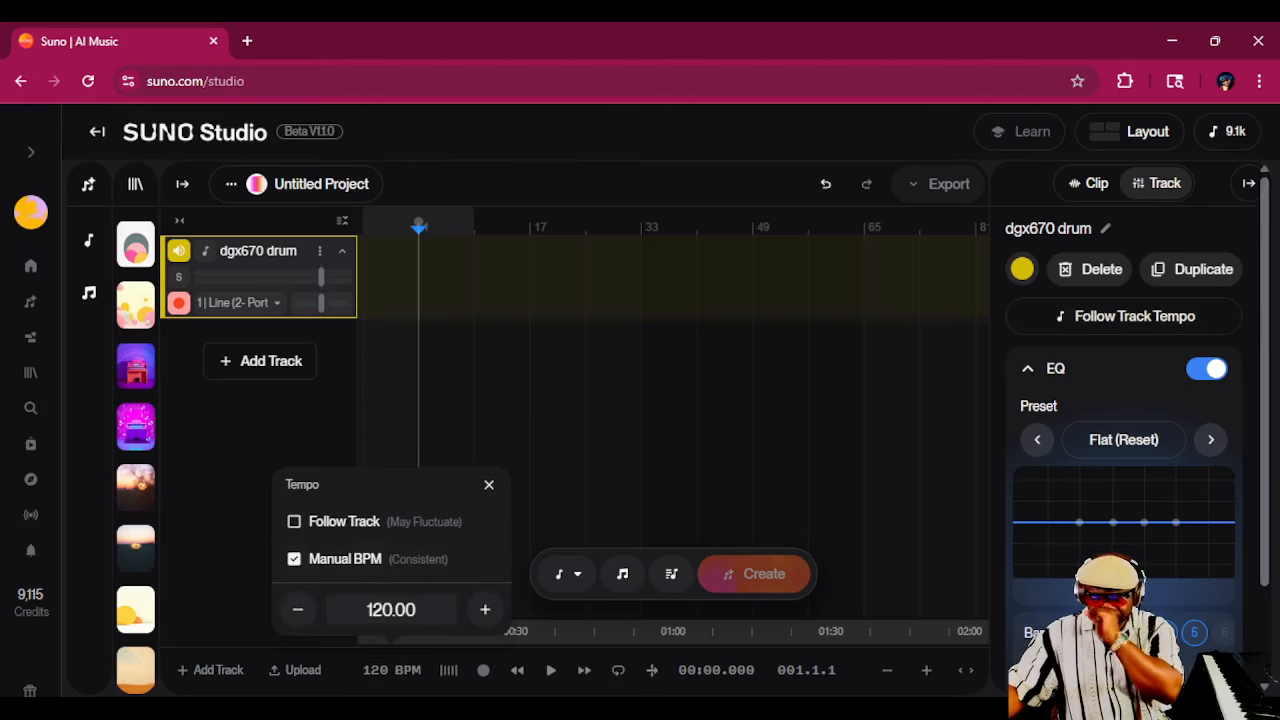
click(390, 630)
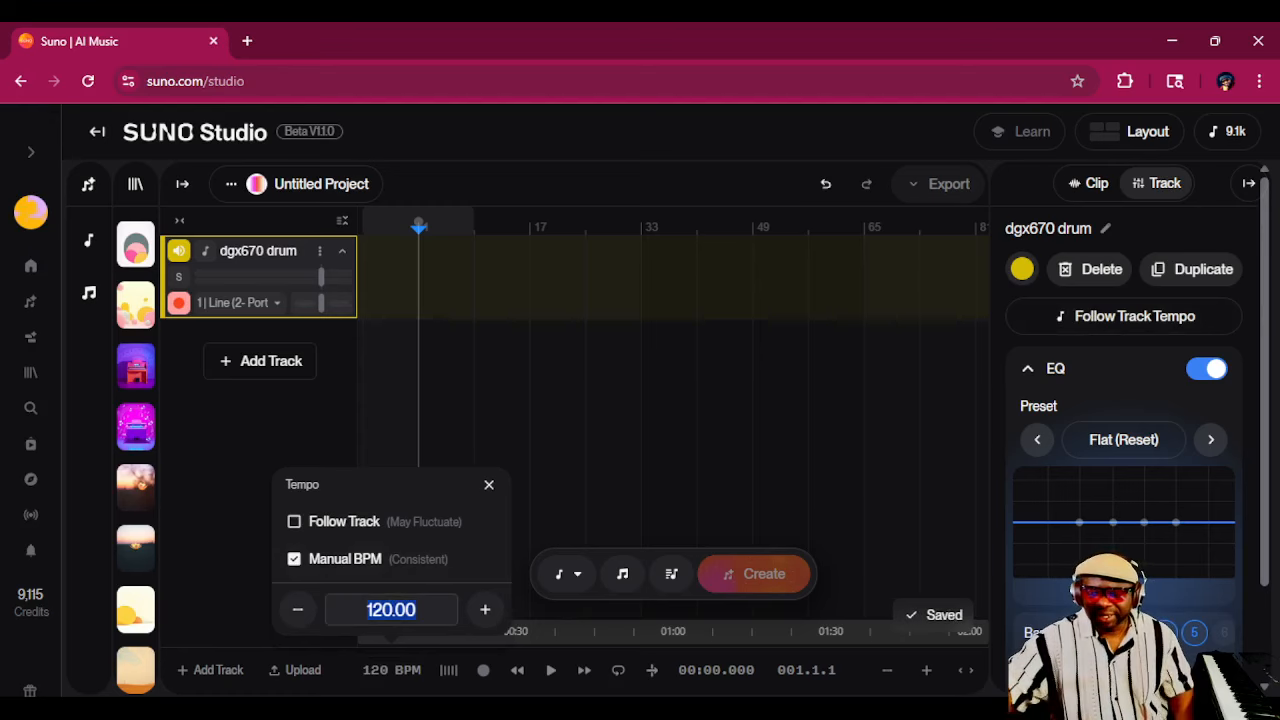
text(100)
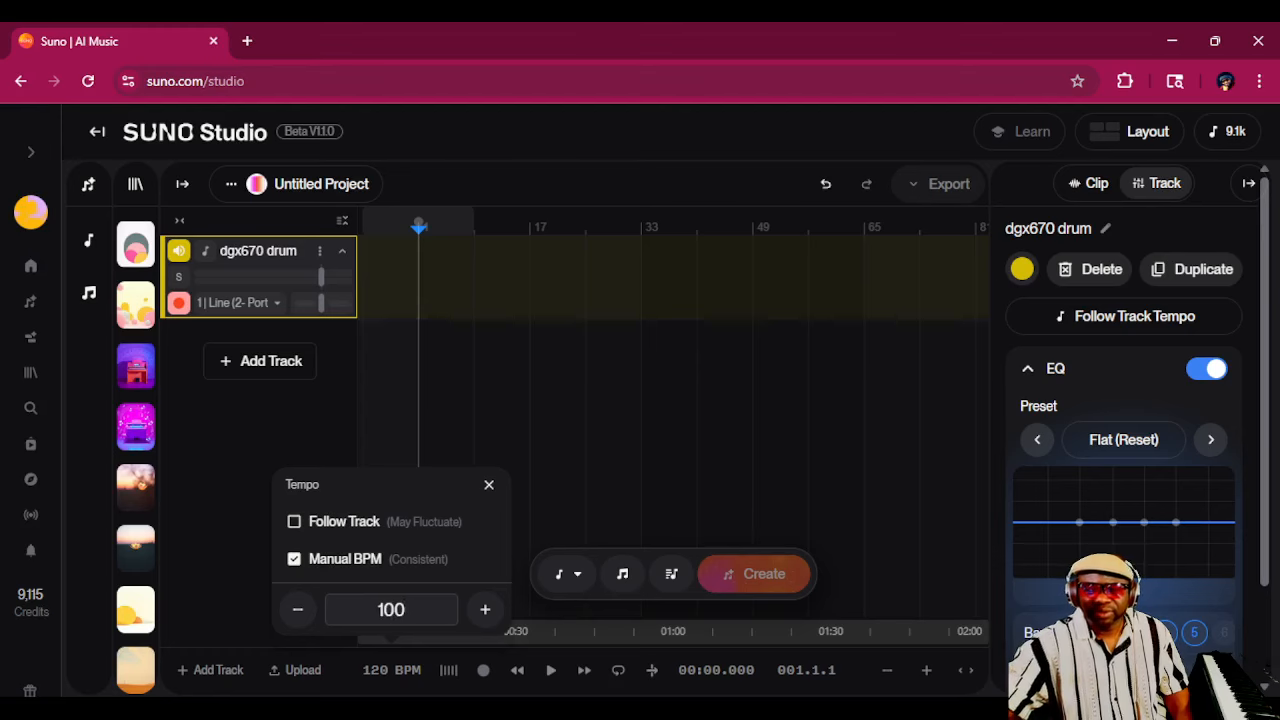
key(Return)
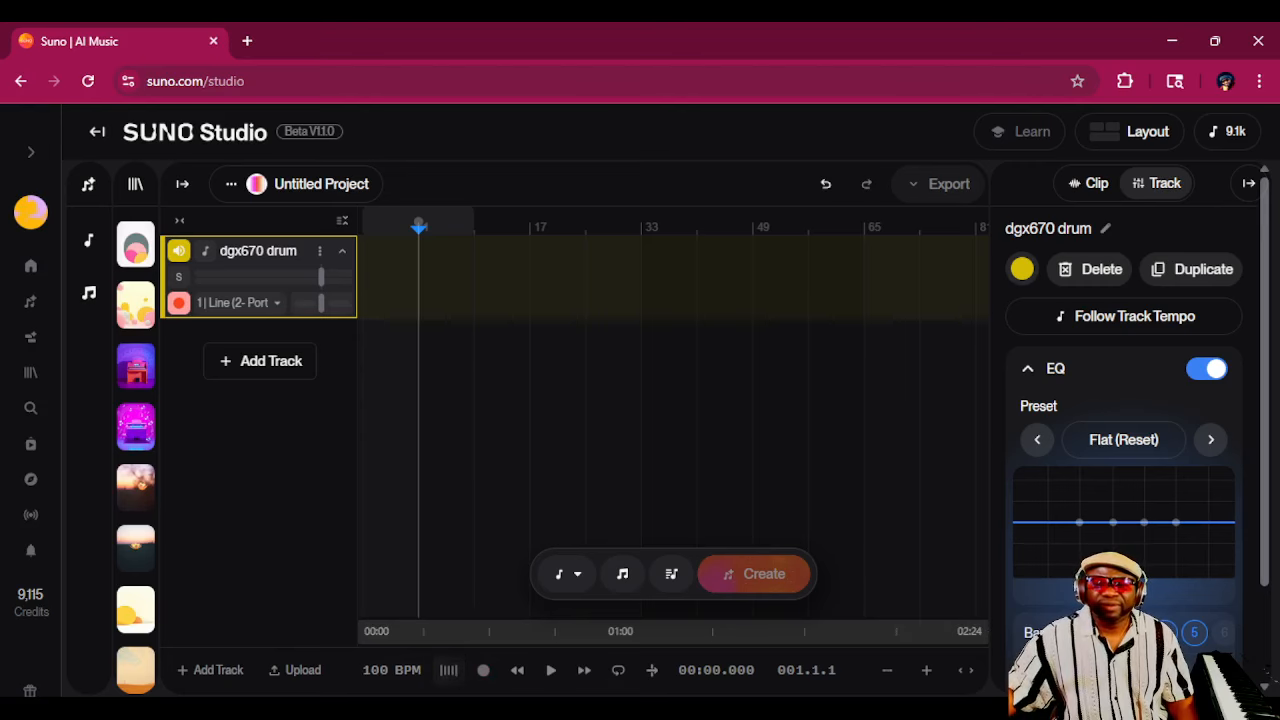
click(391, 670)
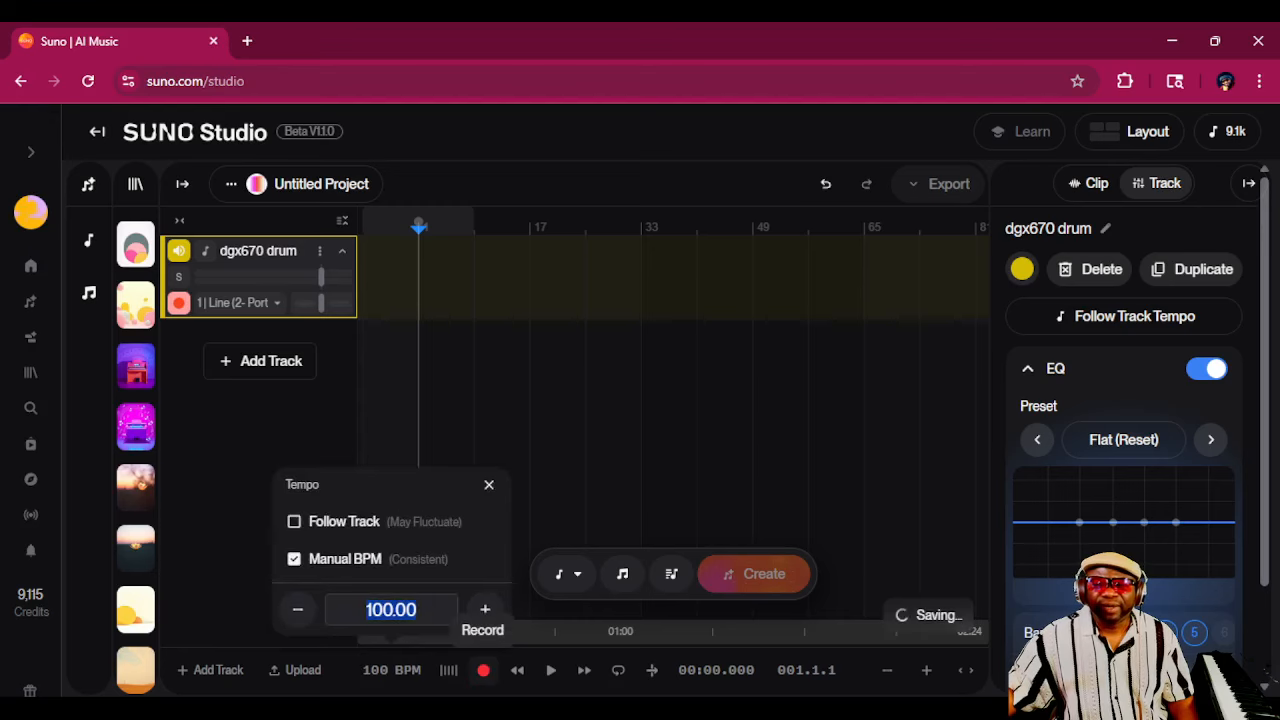
click(483, 670)
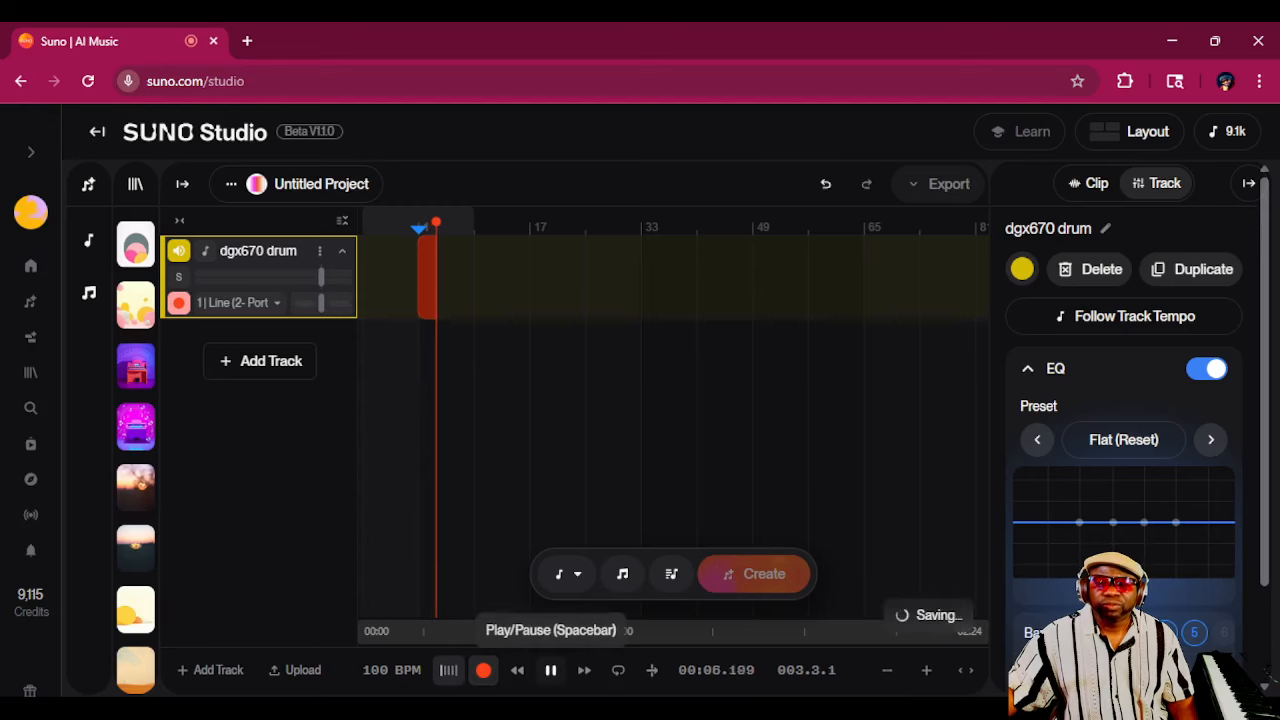
click(550, 670)
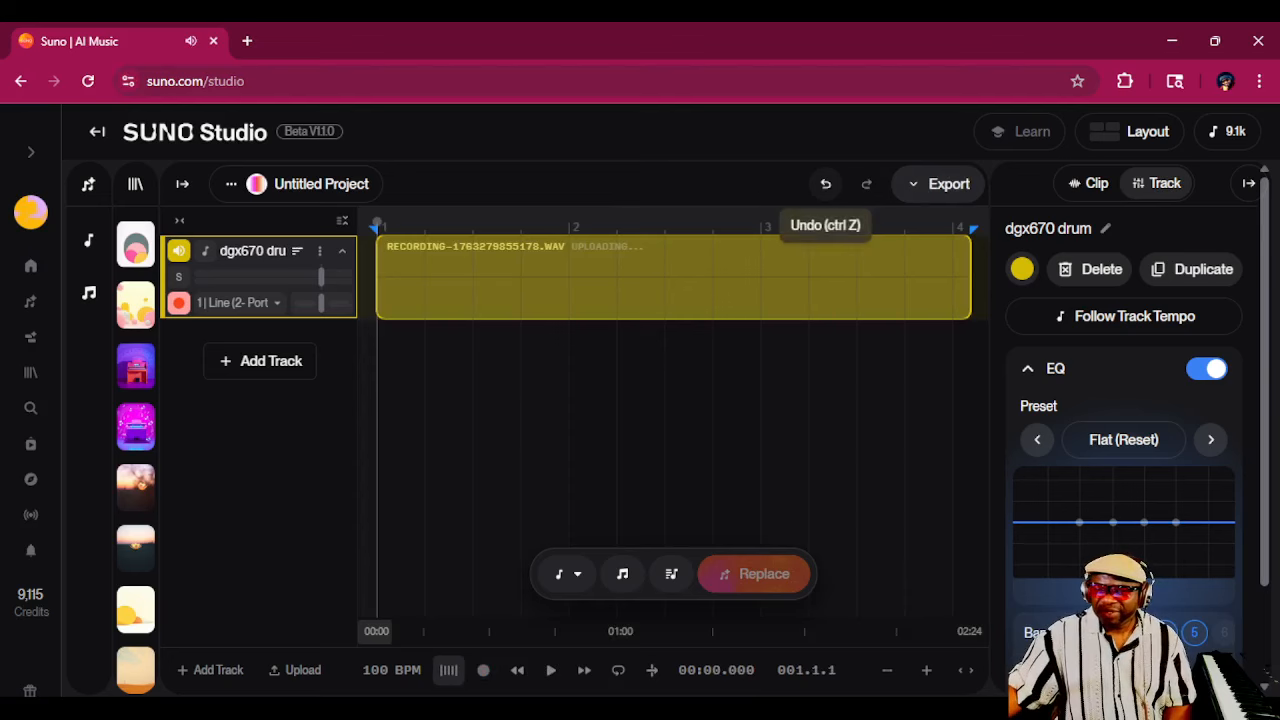
click(825, 183)
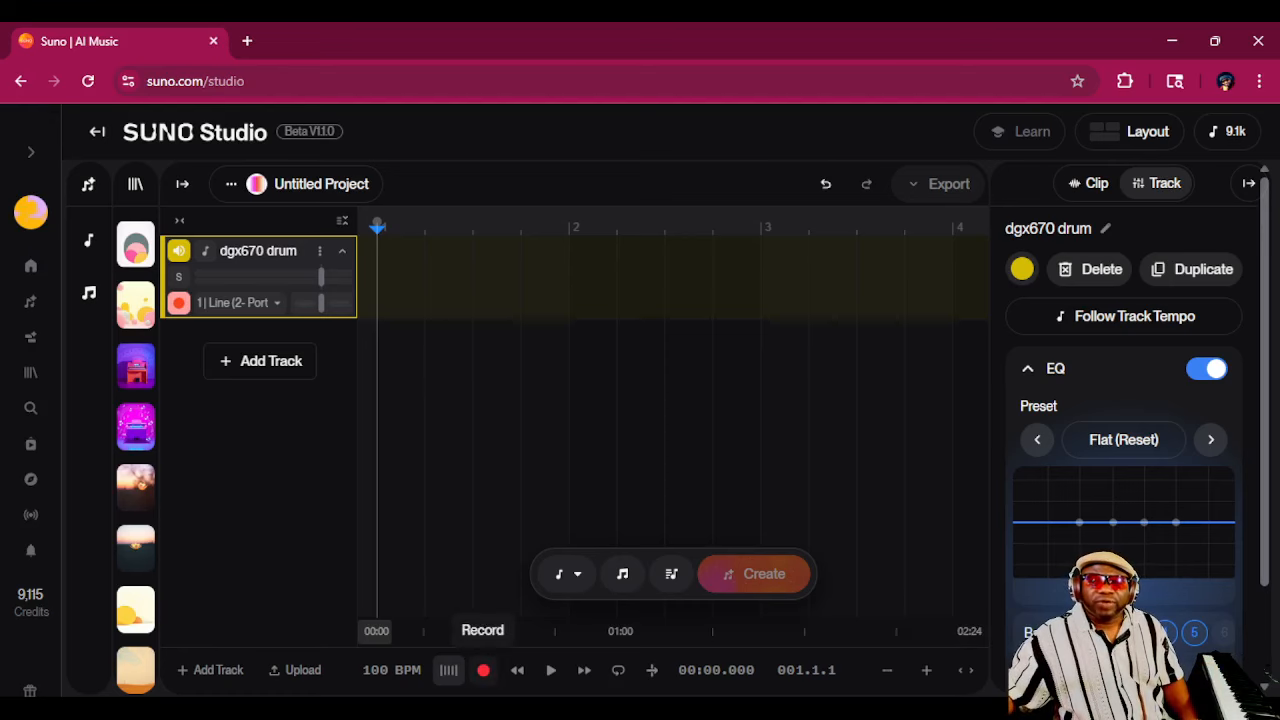
Step: Record a drum take about ten bars long on the dgx670 drum track, starting at bar 1
click(483, 670)
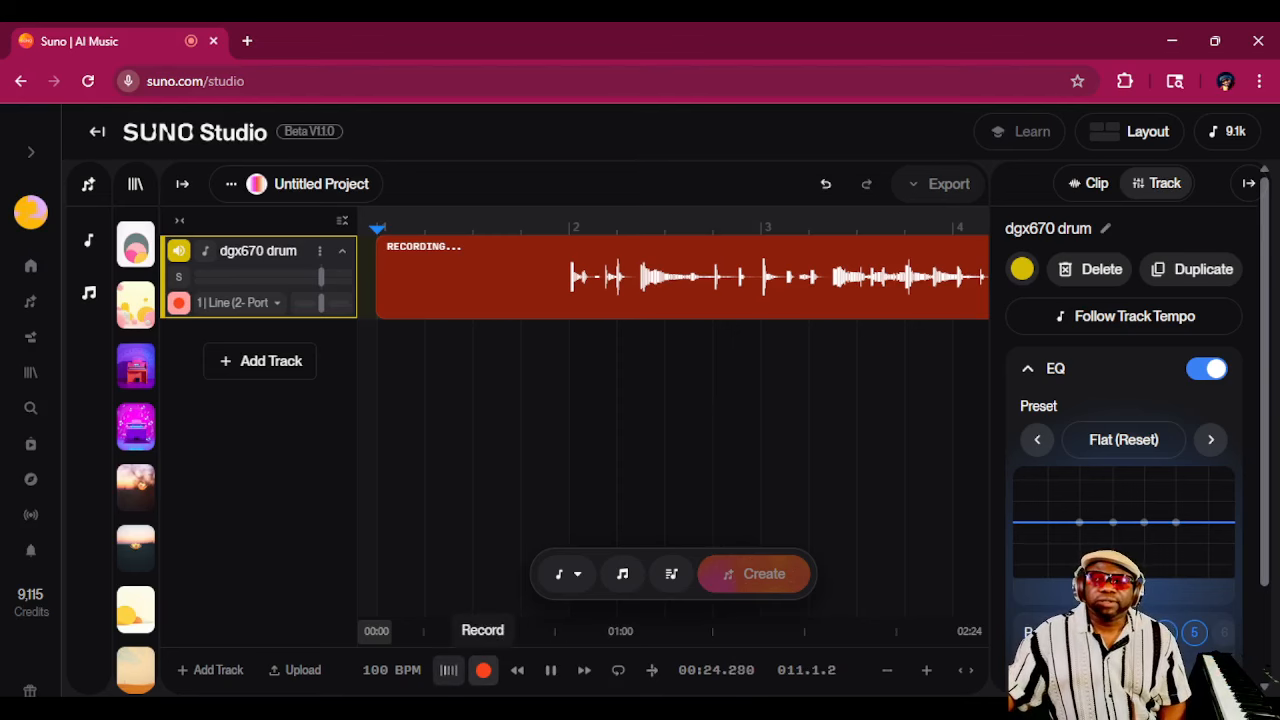
click(483, 670)
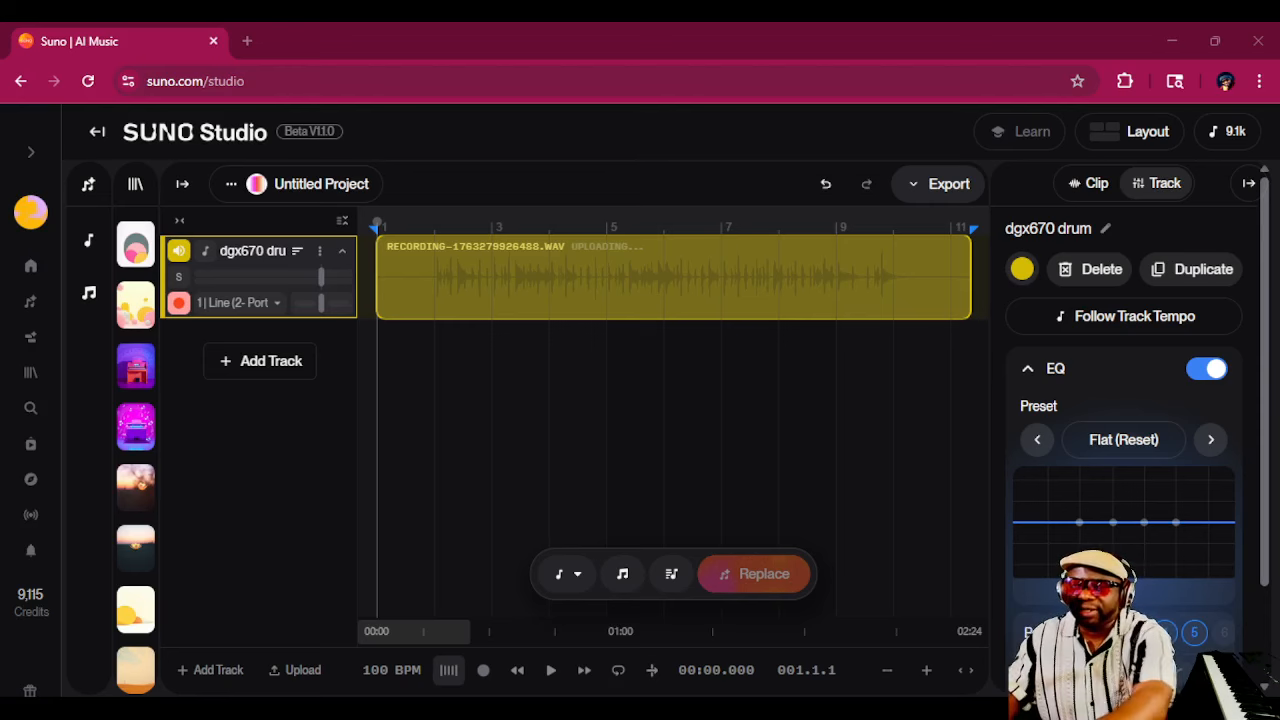
Step: Trim the silent lead-in off the drum recording so the clip starts at the first hit, just after bar 2
click(926, 670)
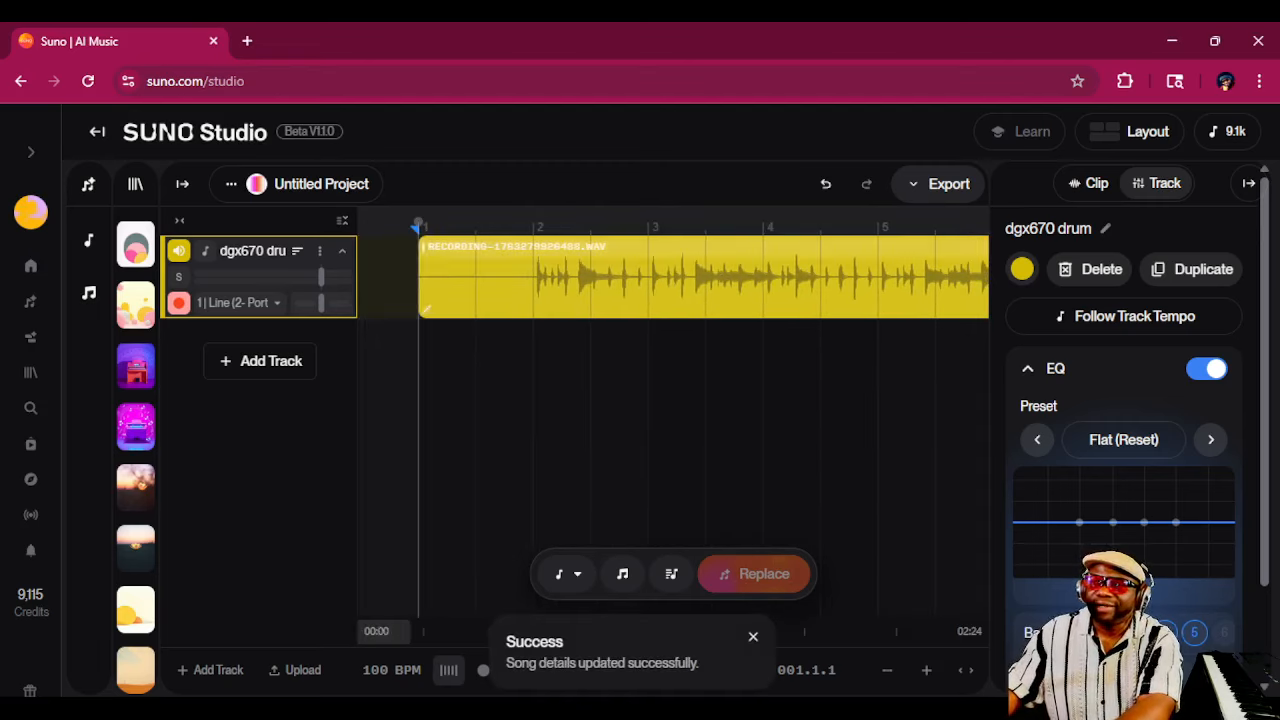
click(926, 670)
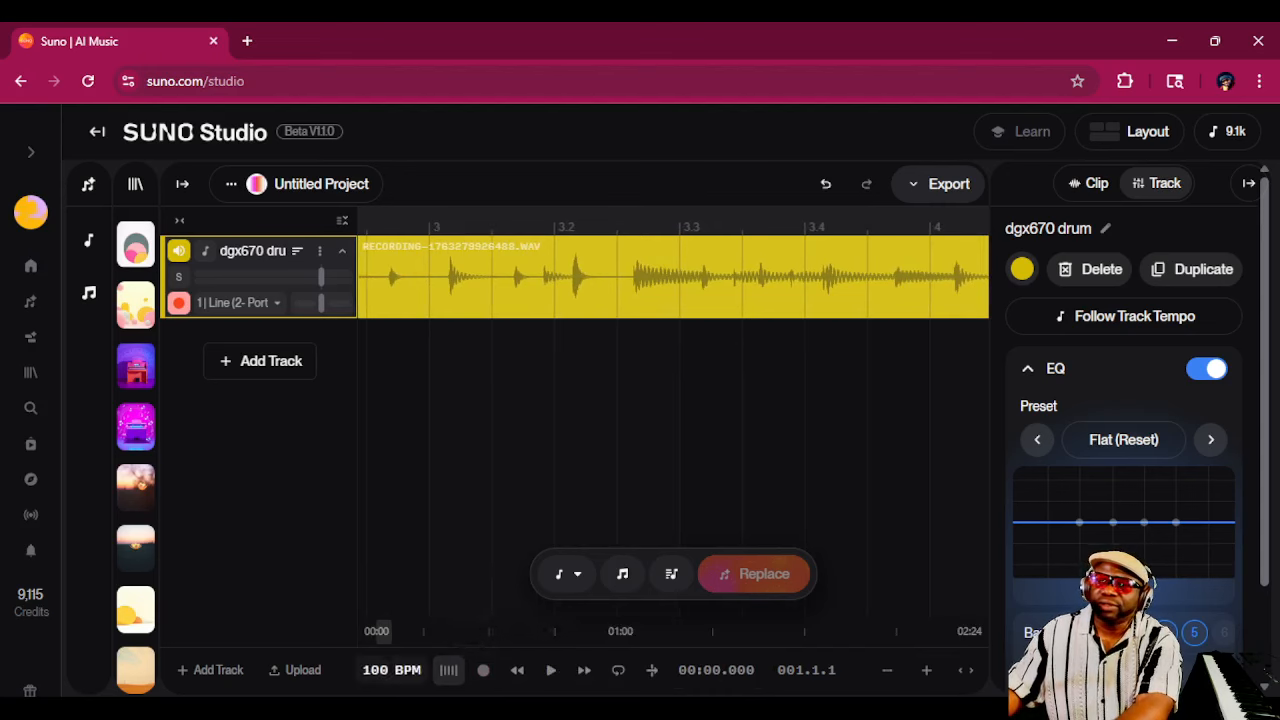
scroll(673, 400, left, 9)
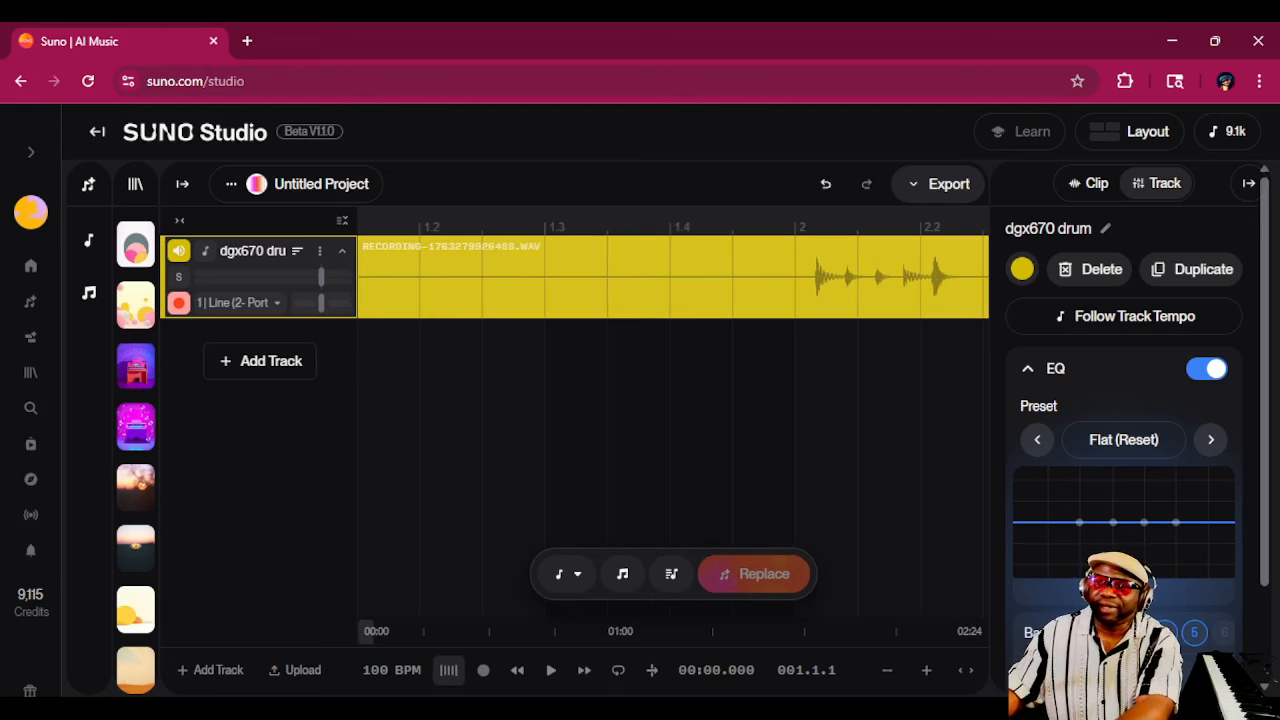
drag(357, 280, 470, 280)
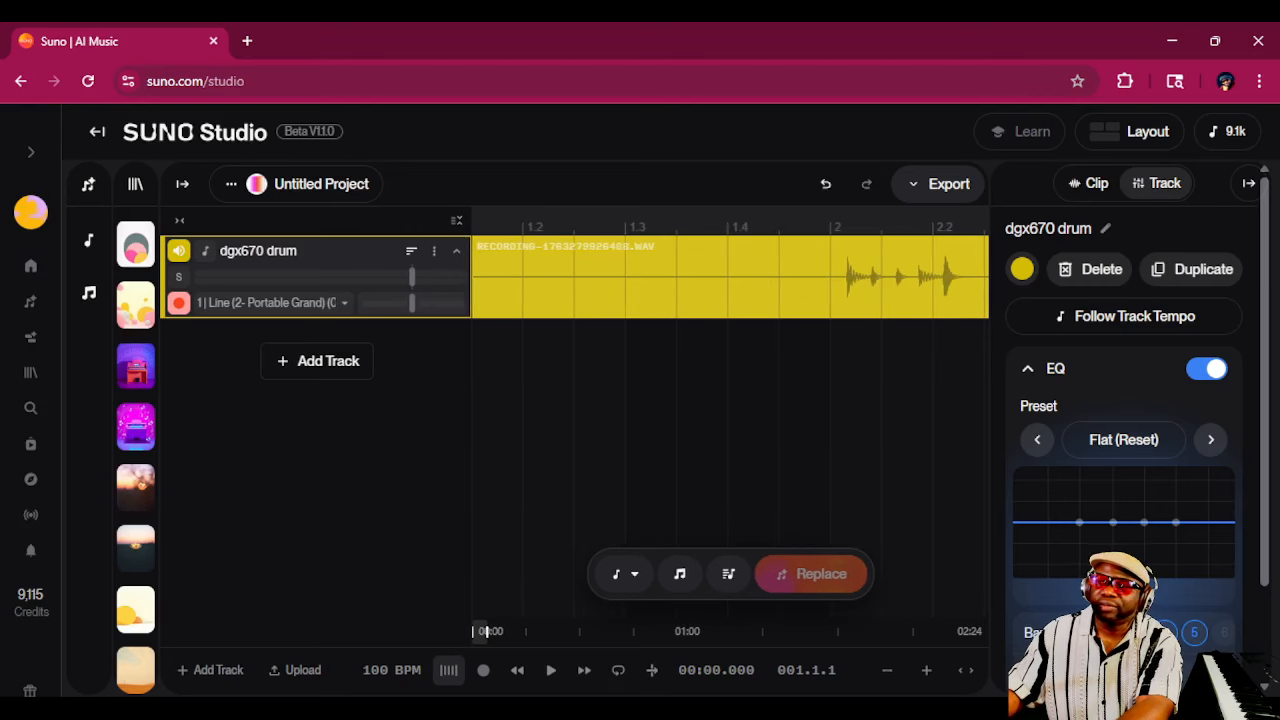
scroll(730, 400, left, 1)
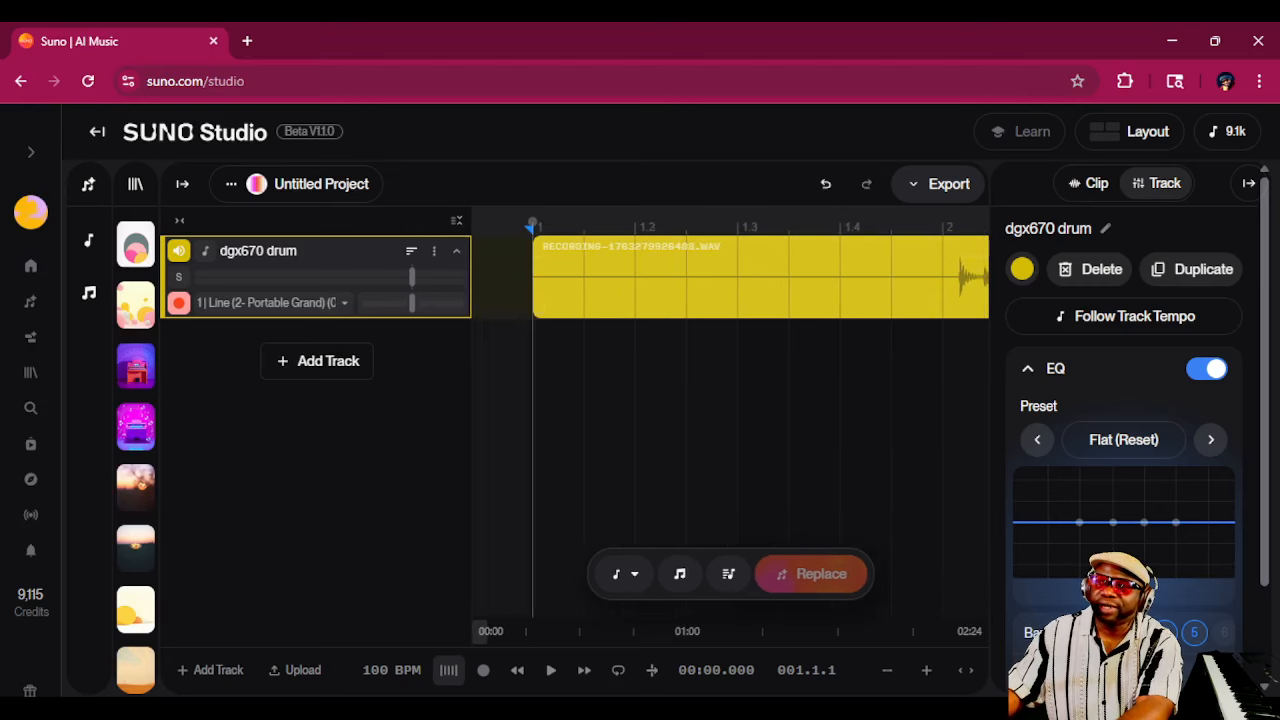
drag(535, 280, 959, 280)
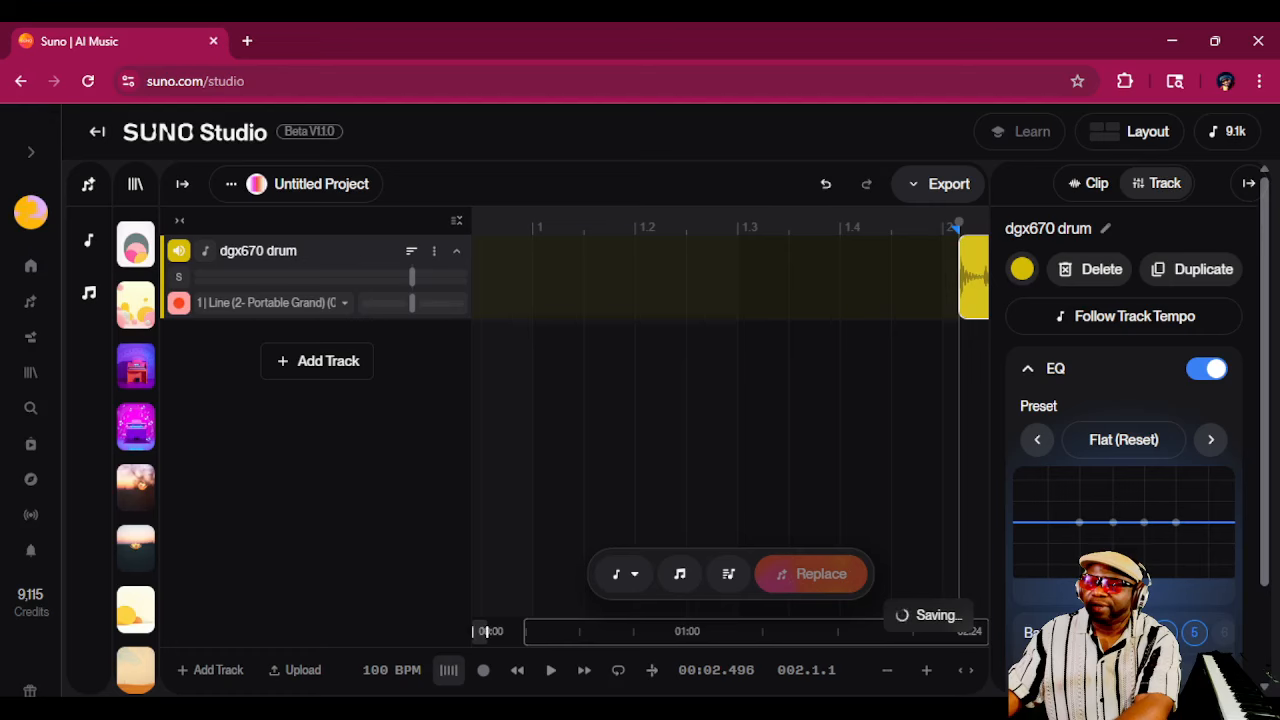
Step: Move the trimmed drum clip earlier on the timeline so it starts at 000.3.1, with its pickup hits ahead of bar 1
scroll(730, 400, down, 4)
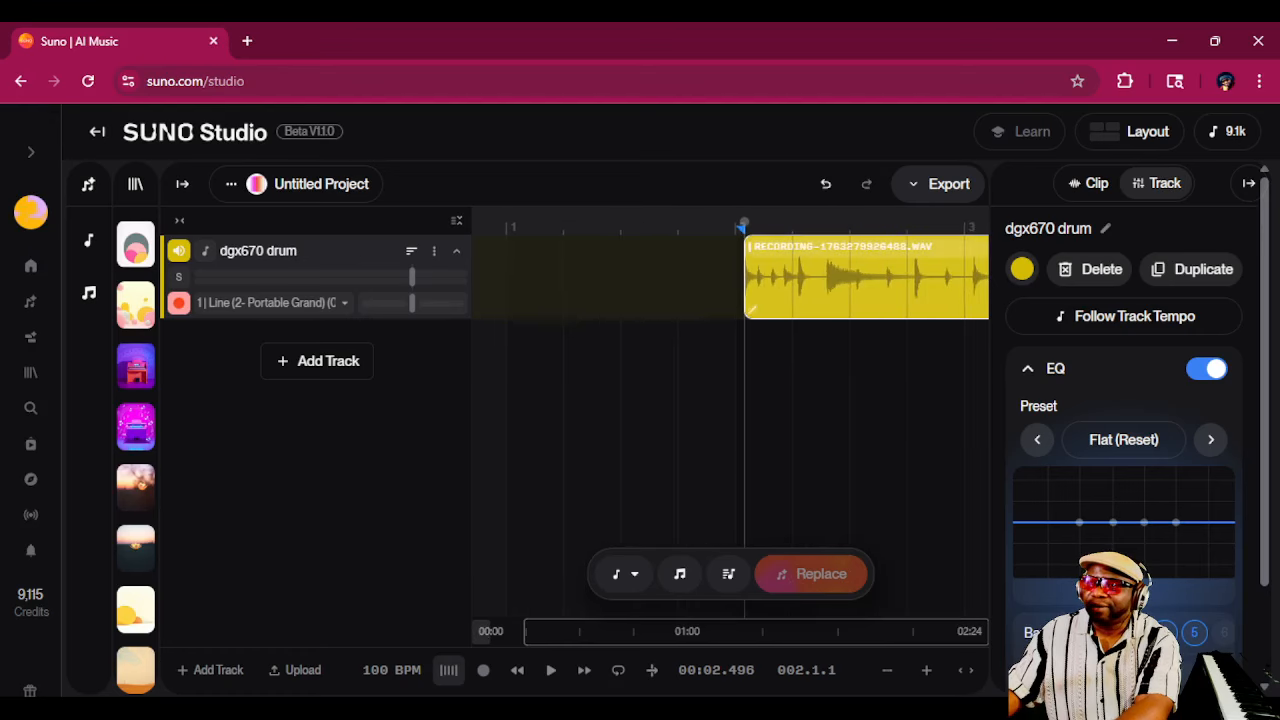
drag(900, 248, 535, 248)
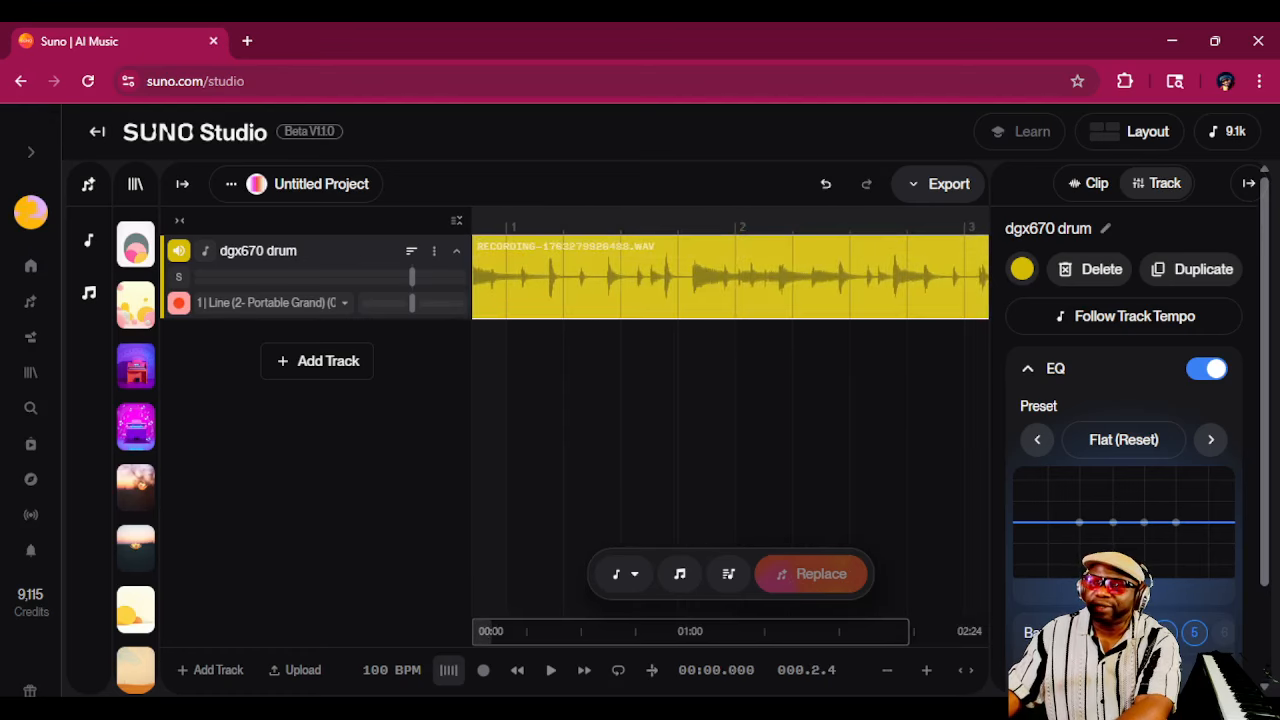
scroll(730, 400, left, 2)
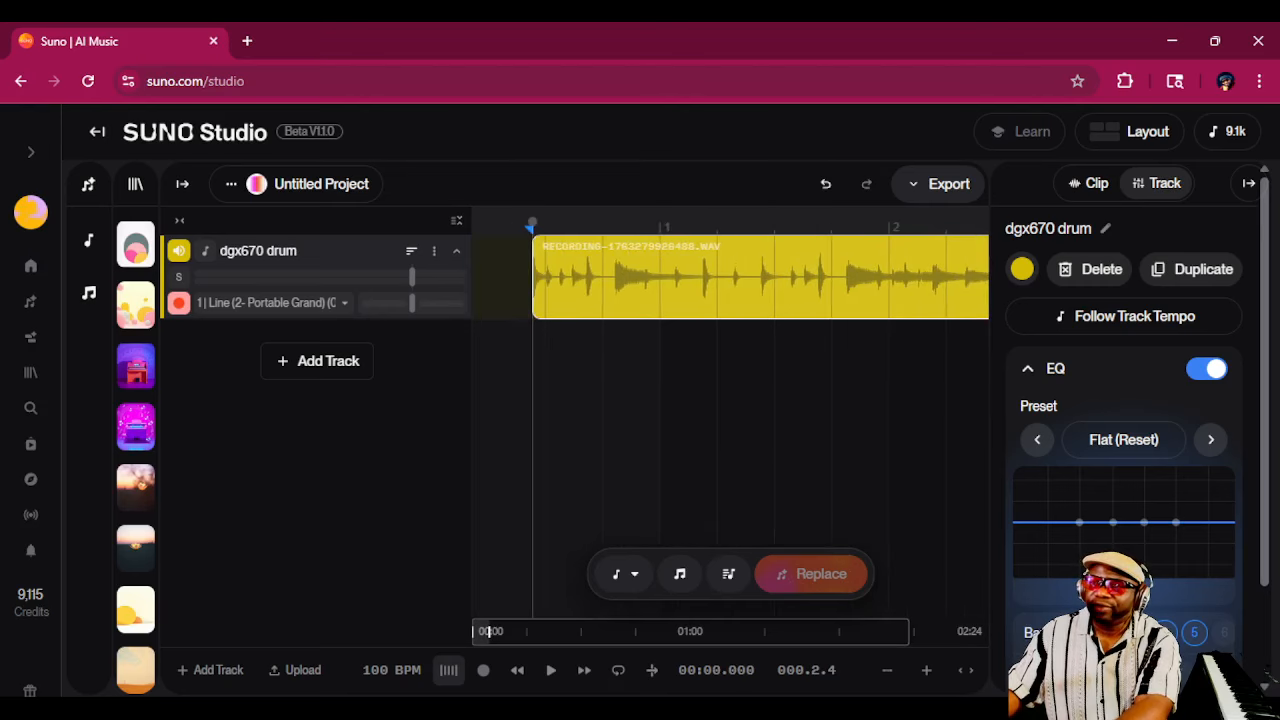
mouse_move(720, 248)
mouse_down()
mouse_move(610, 248)
mouse_move(733, 248)
mouse_up()
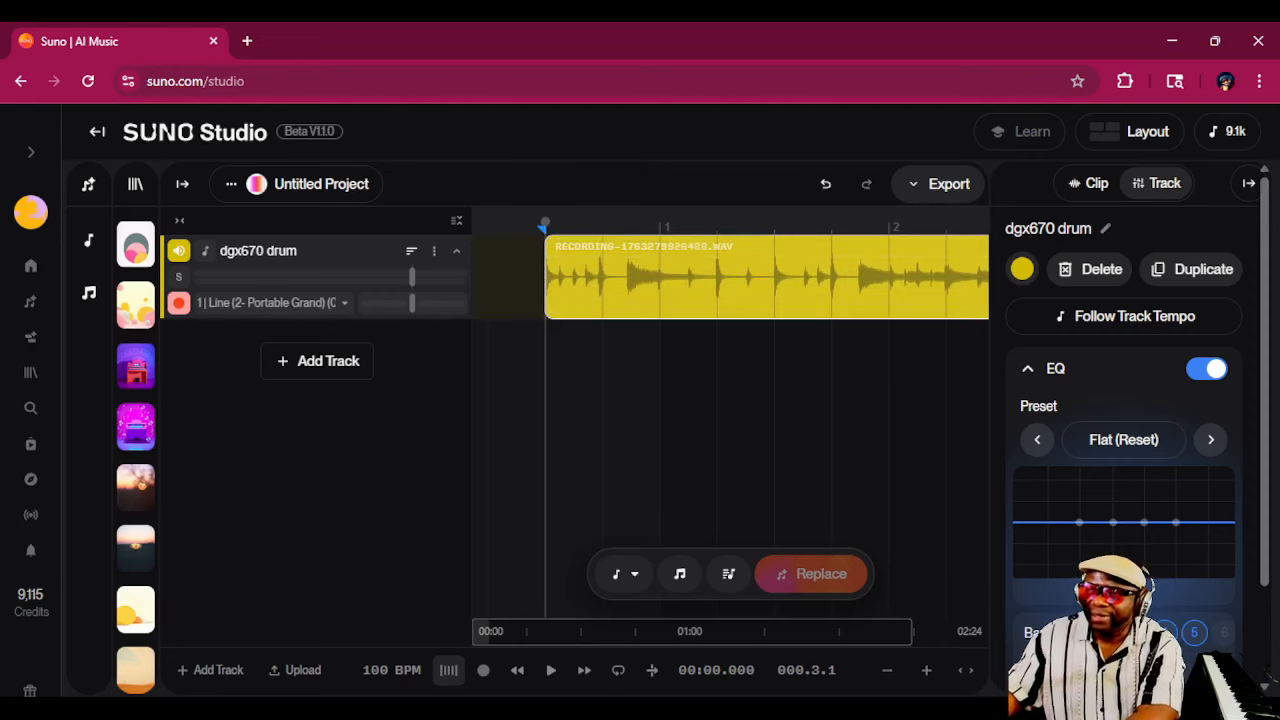
Step: Check the drum clip's hits against the beat grid and play the clip back without and with the metronome
scroll(691, 400, up, 5)
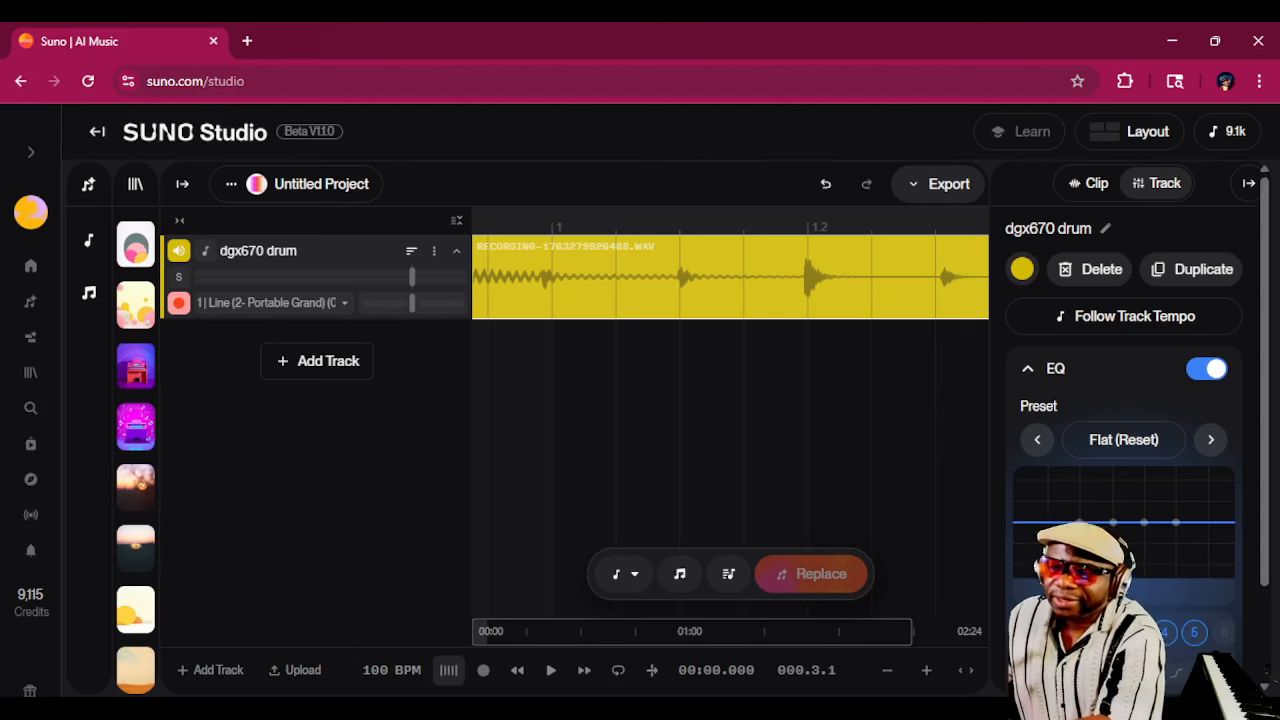
drag(487, 631, 488, 631)
click(449, 670)
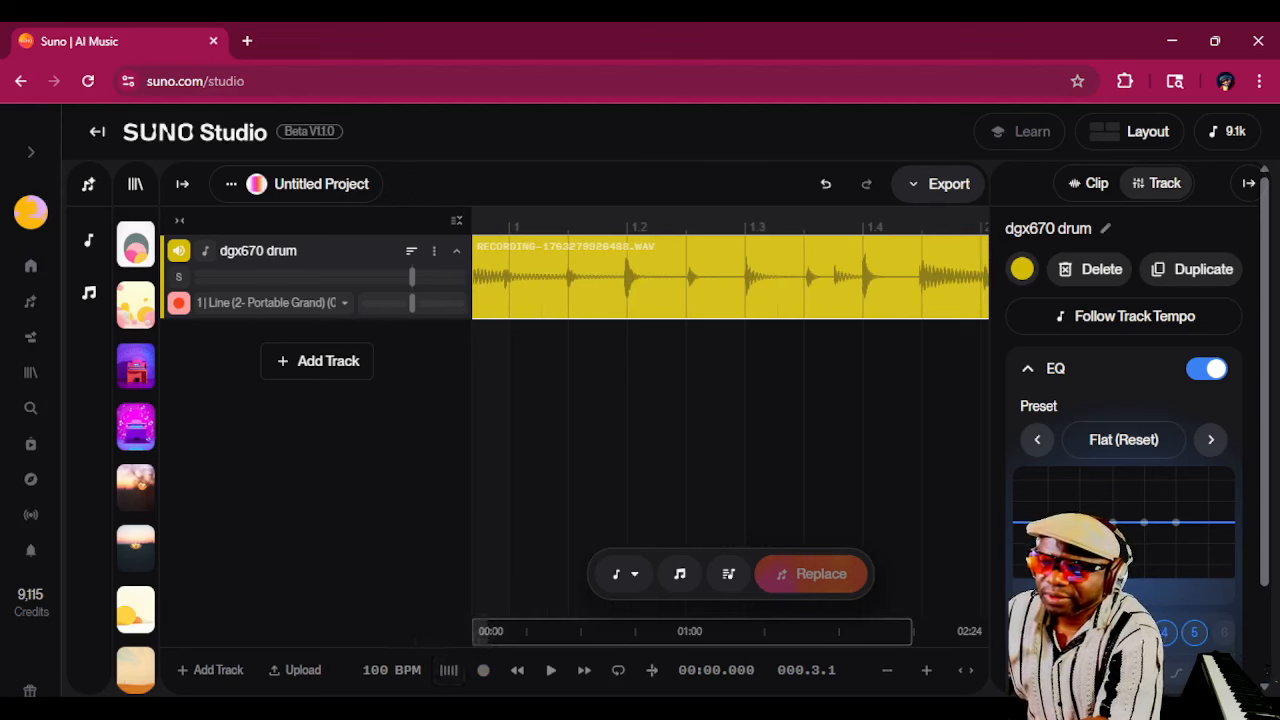
drag(482, 631, 477, 631)
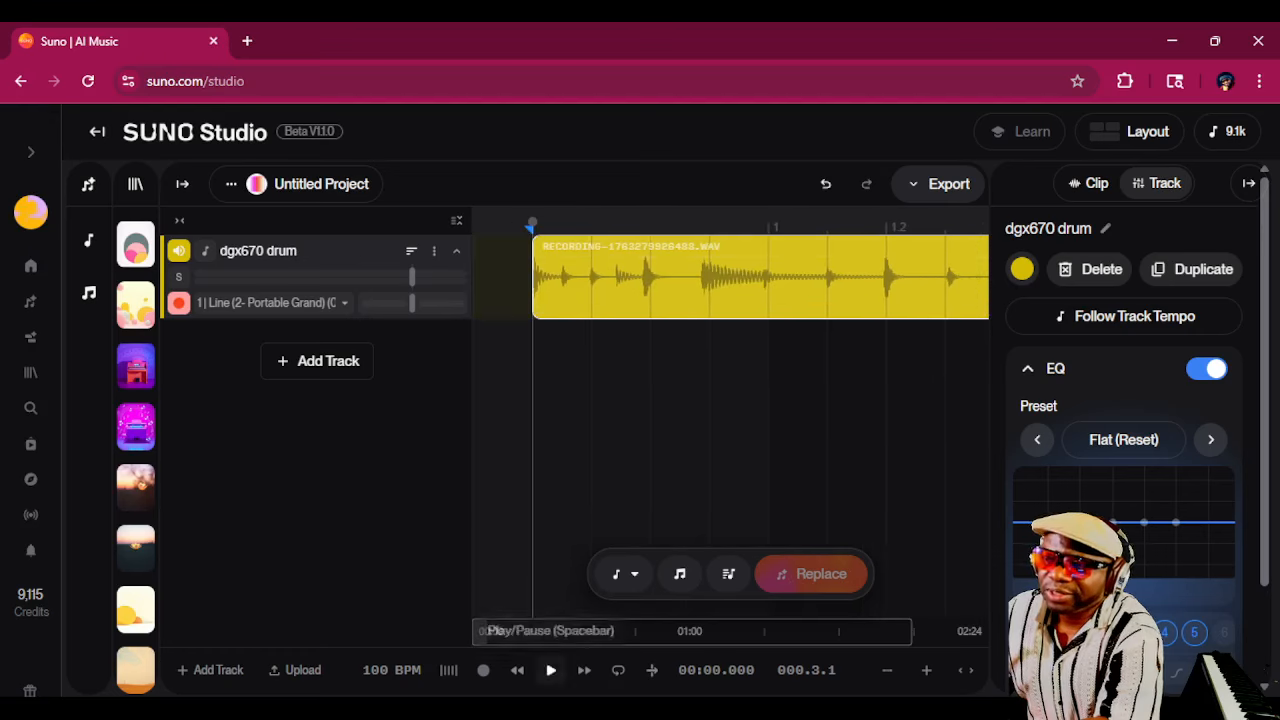
click(550, 670)
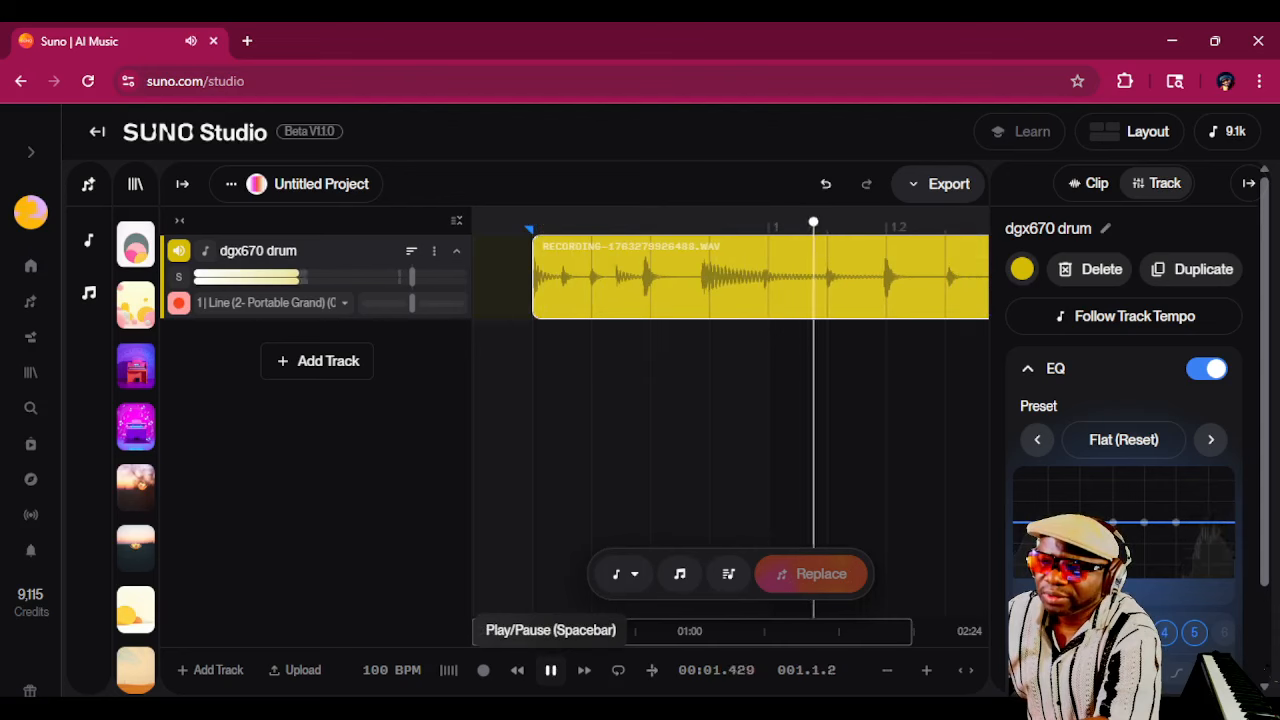
click(448, 670)
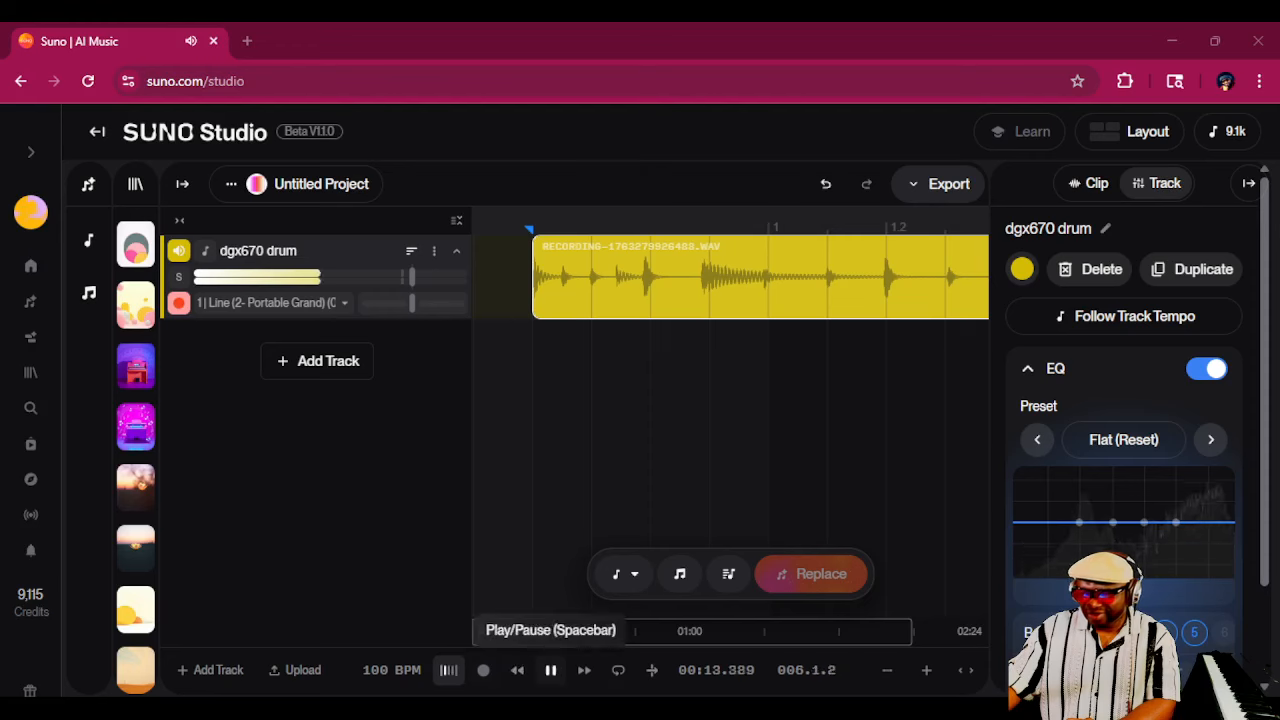
Step: Stop playback and trim the silent tail off the drum recording so the clip ends about midway between bars 8 and 9
click(550, 670)
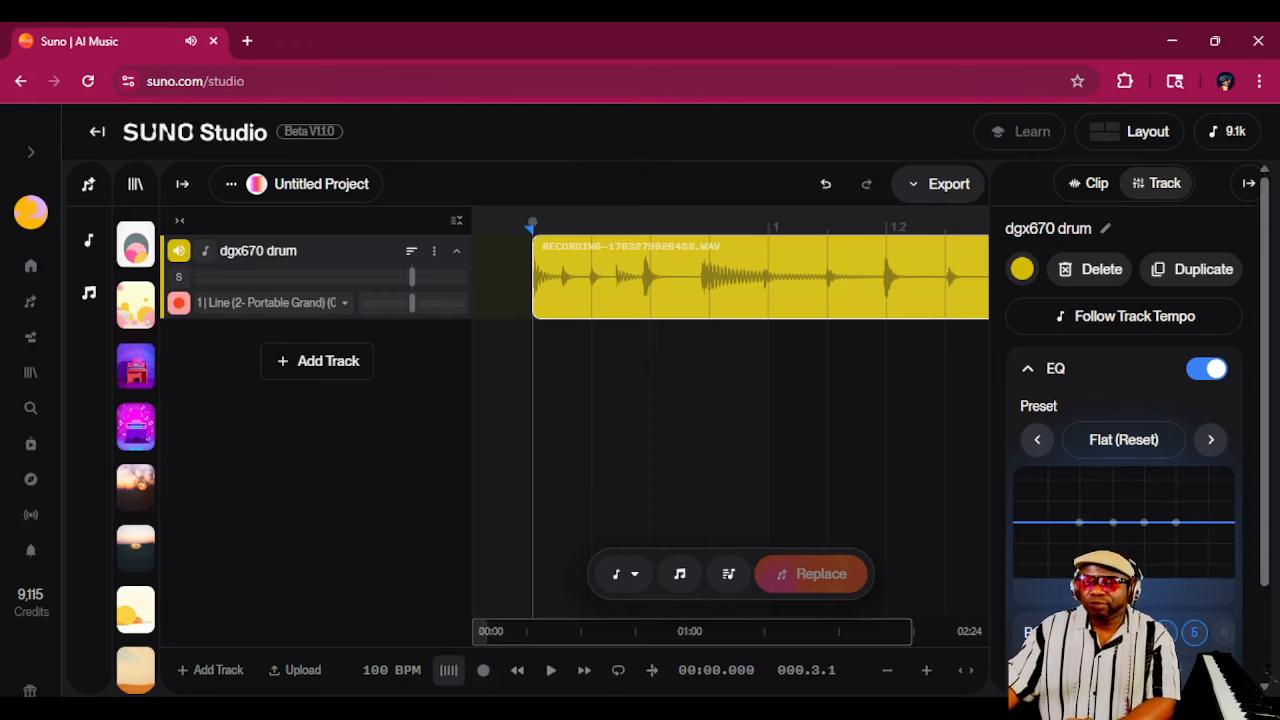
click(886, 670)
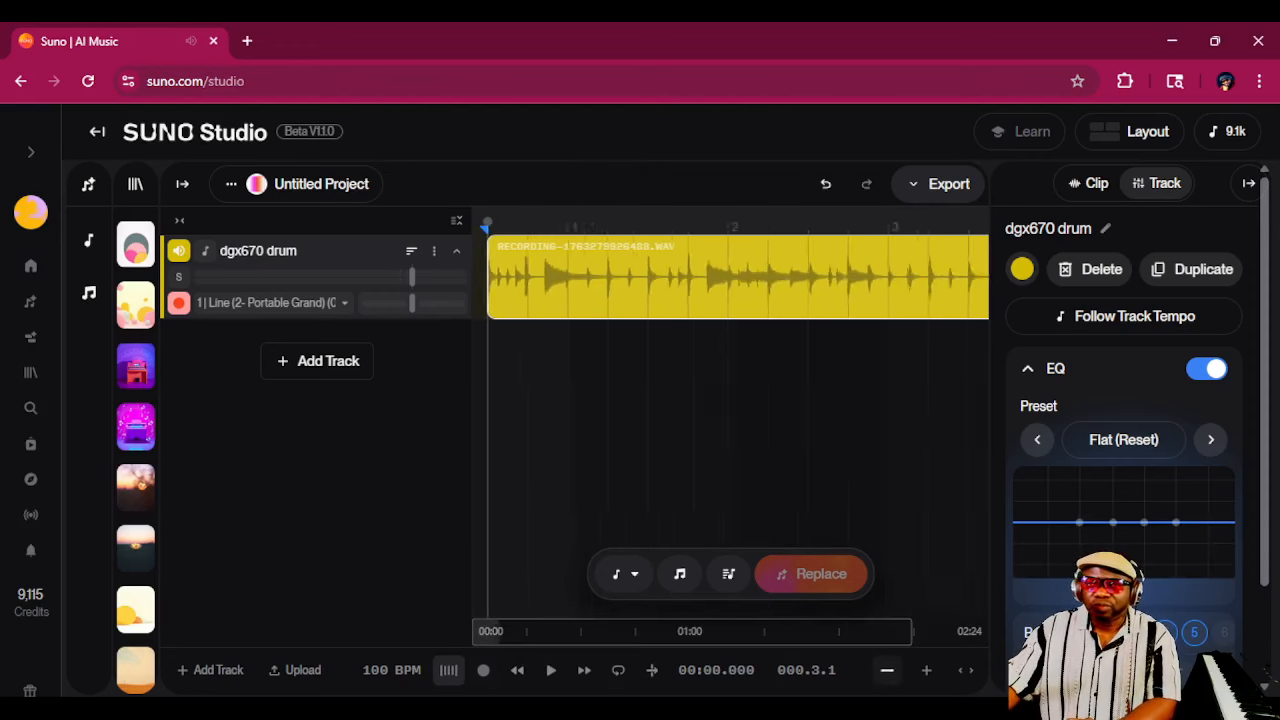
click(886, 670)
click(886, 670)
click(886, 670)
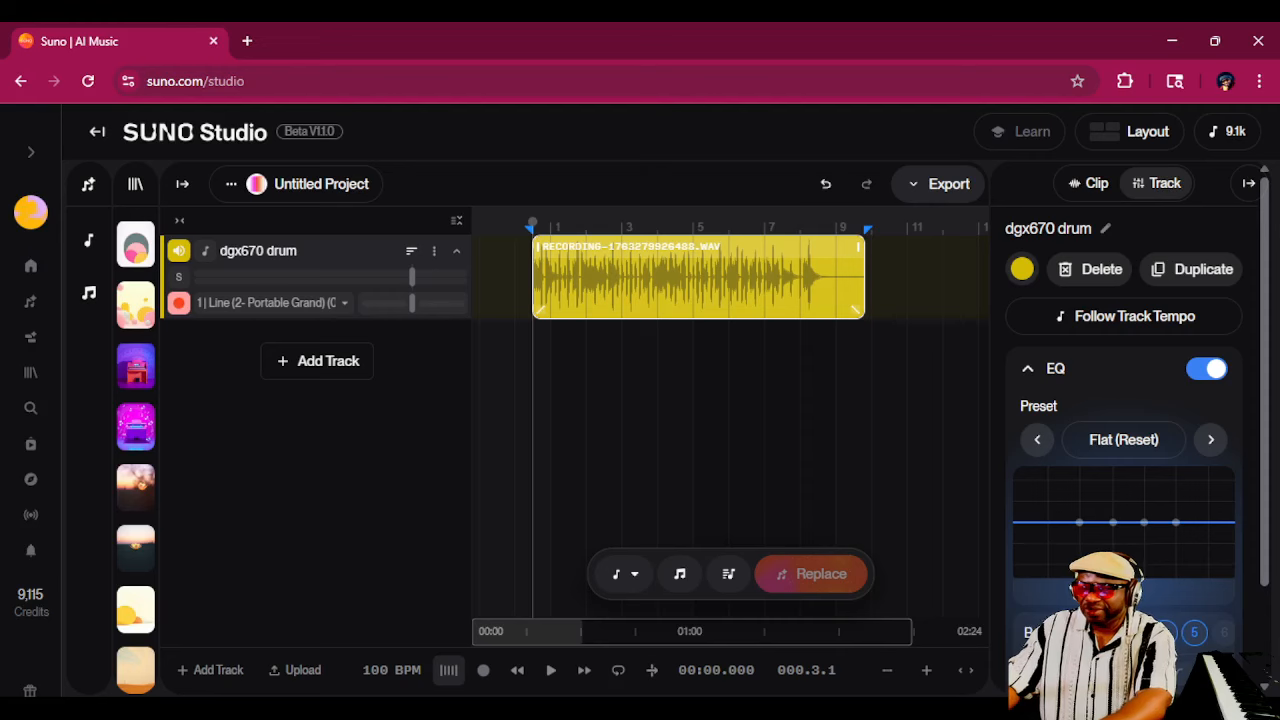
drag(860, 252, 824, 252)
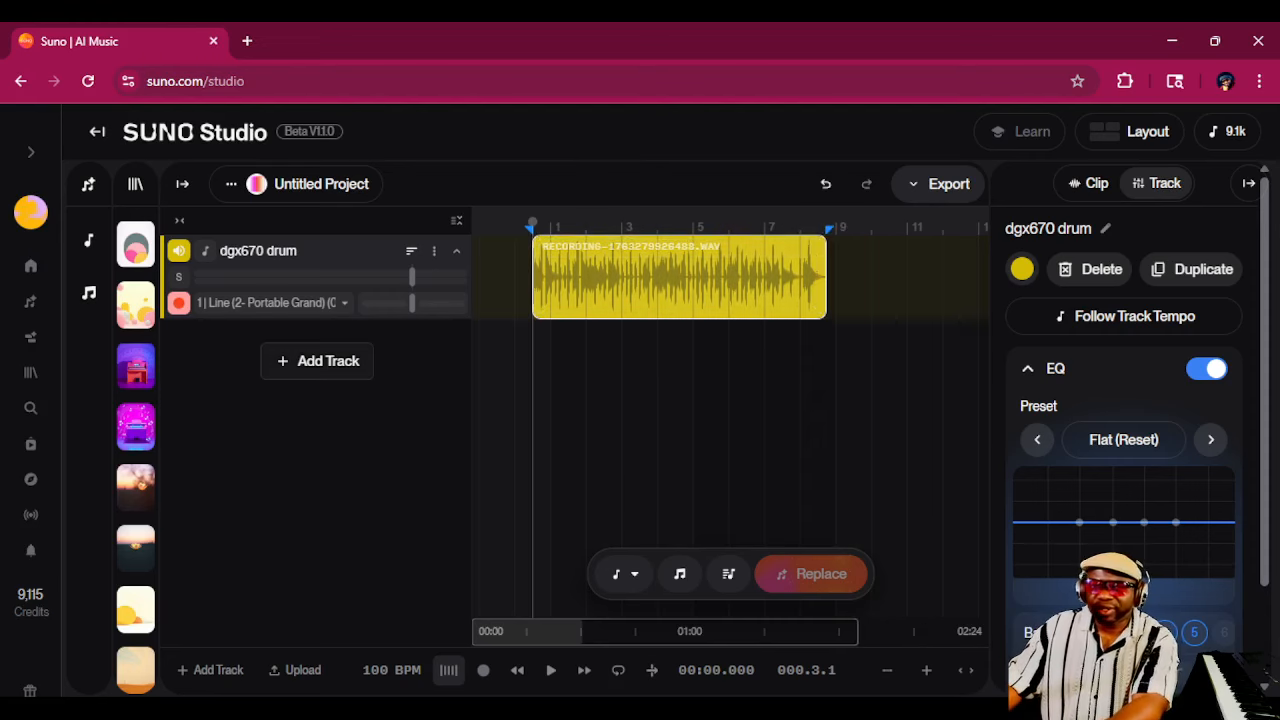
Step: Add a new track below the dgx670 drum track and name it NEW DRUMS SUNO
click(317, 361)
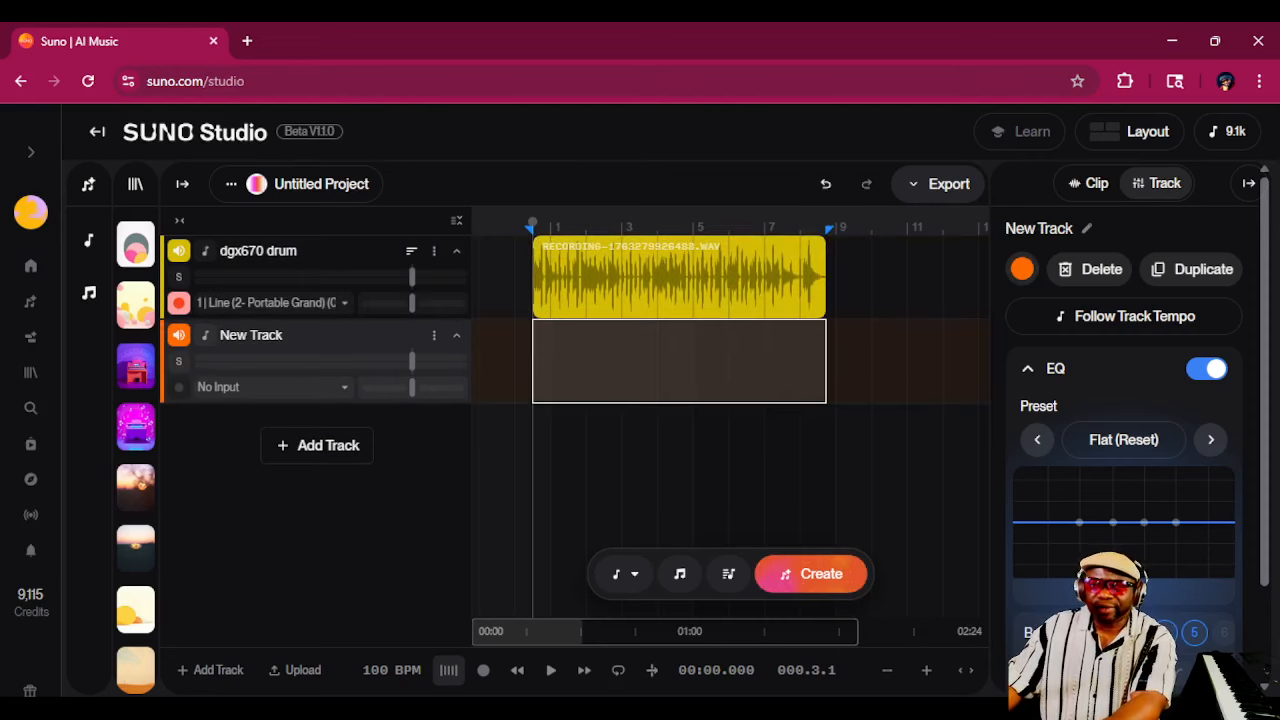
double_click(251, 335)
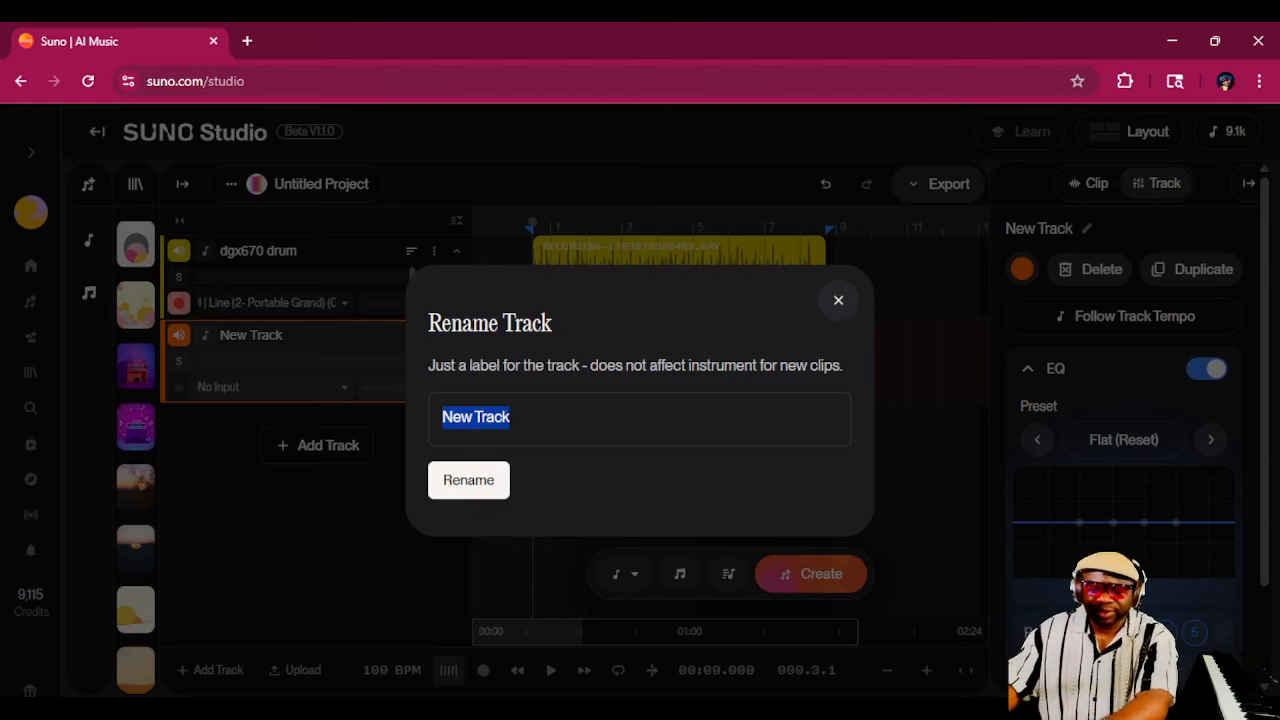
text(new)
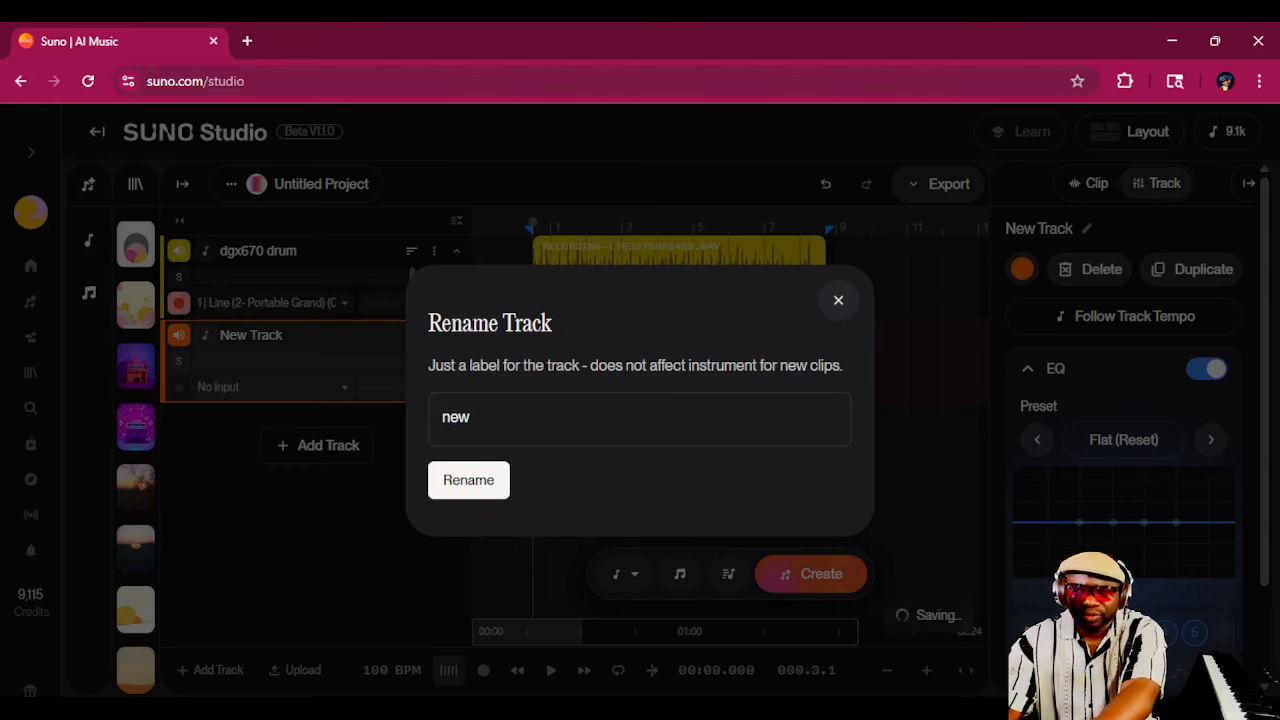
key(BackSpace)
key(BackSpace)
key(BackSpace)
text(NEW D)
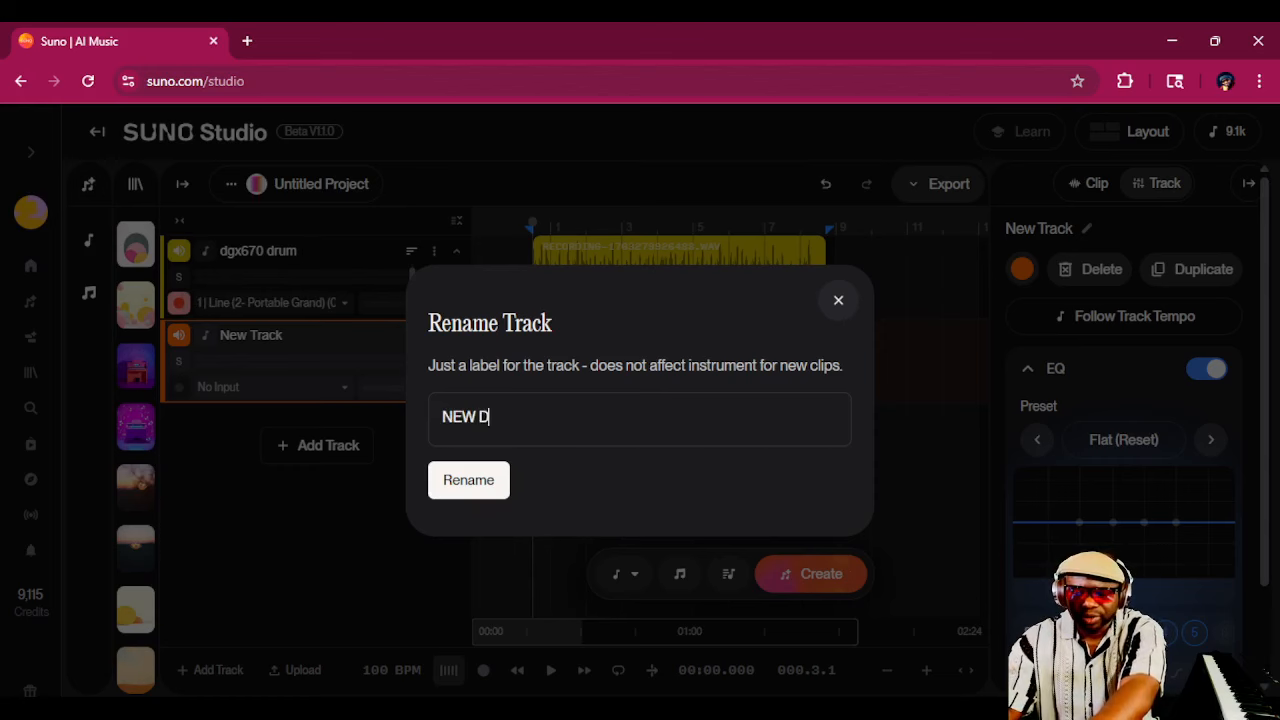
text(RUMS)
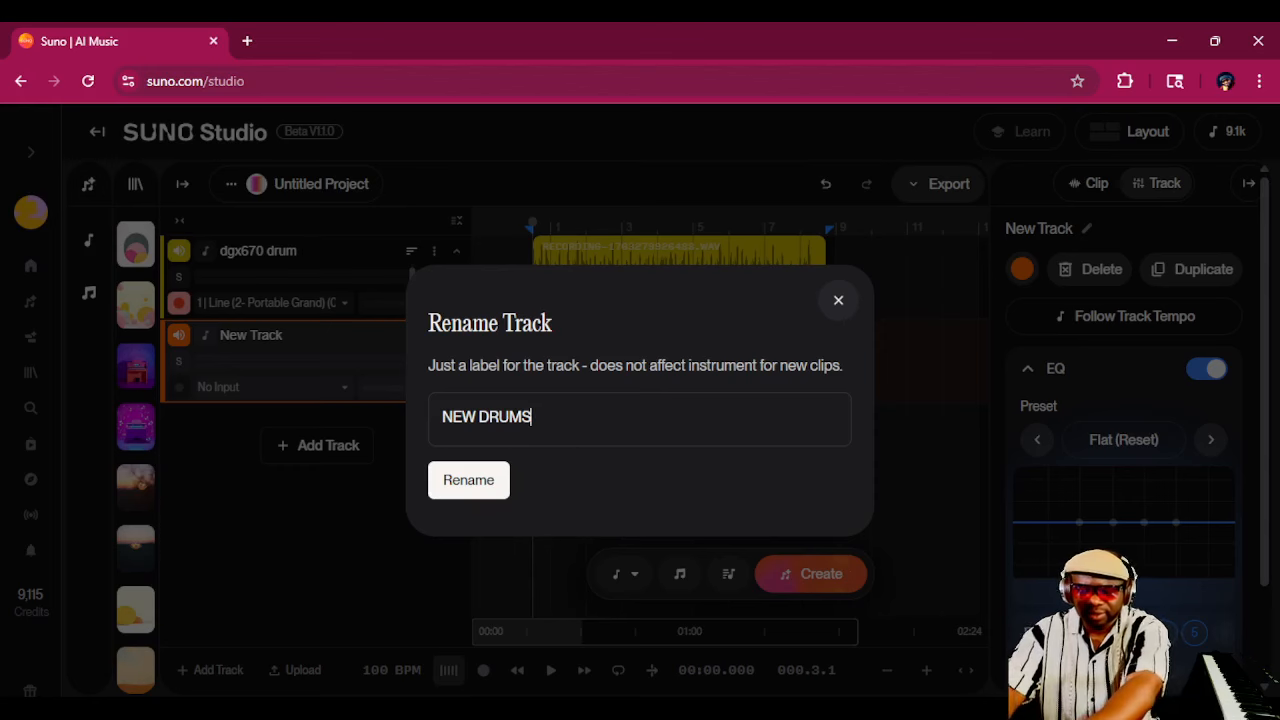
text( SUNO)
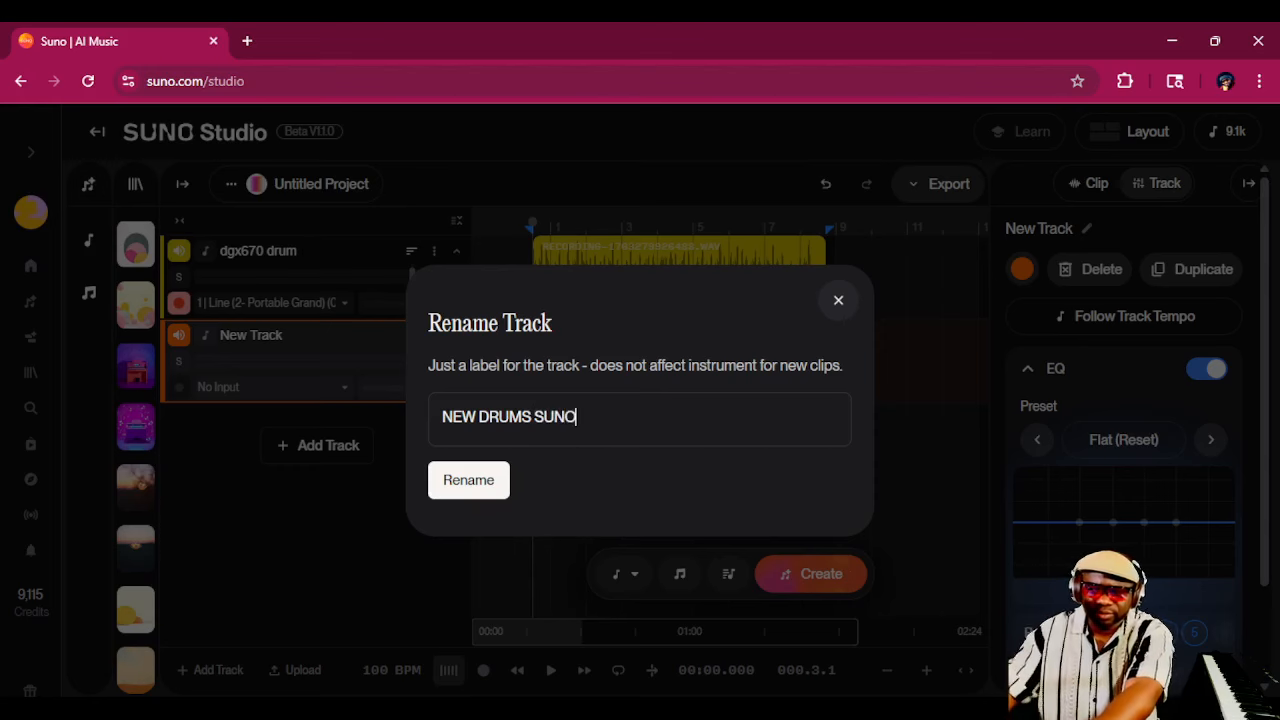
key(Return)
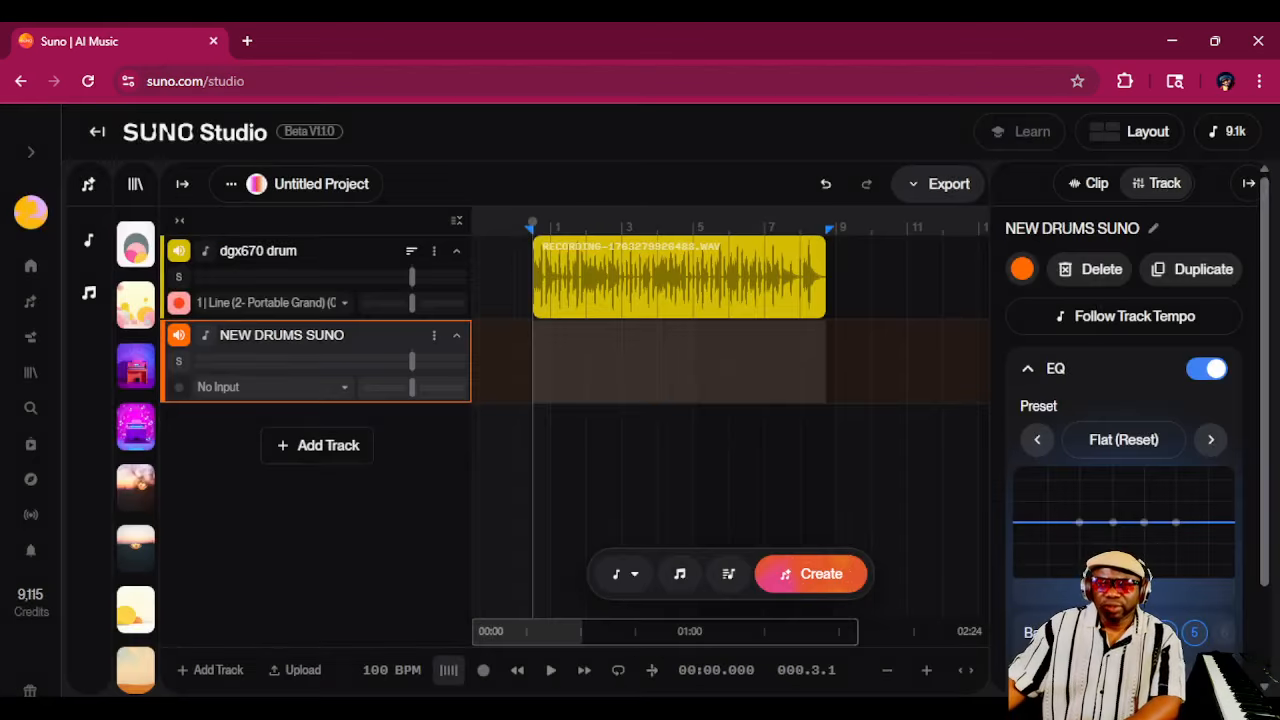
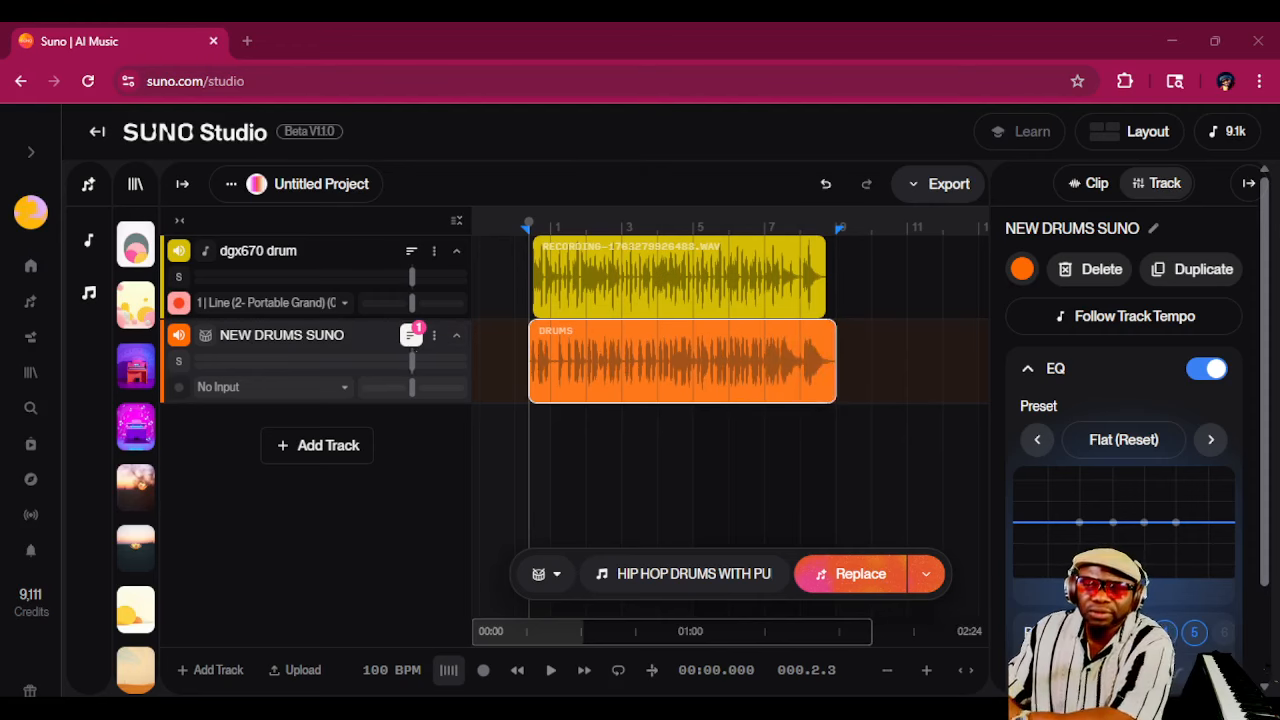
Step: Solo the NEW DRUMS SUNO track, disarm recording on the dgx670 drum track, and play the generated drums clip through
click(434, 335)
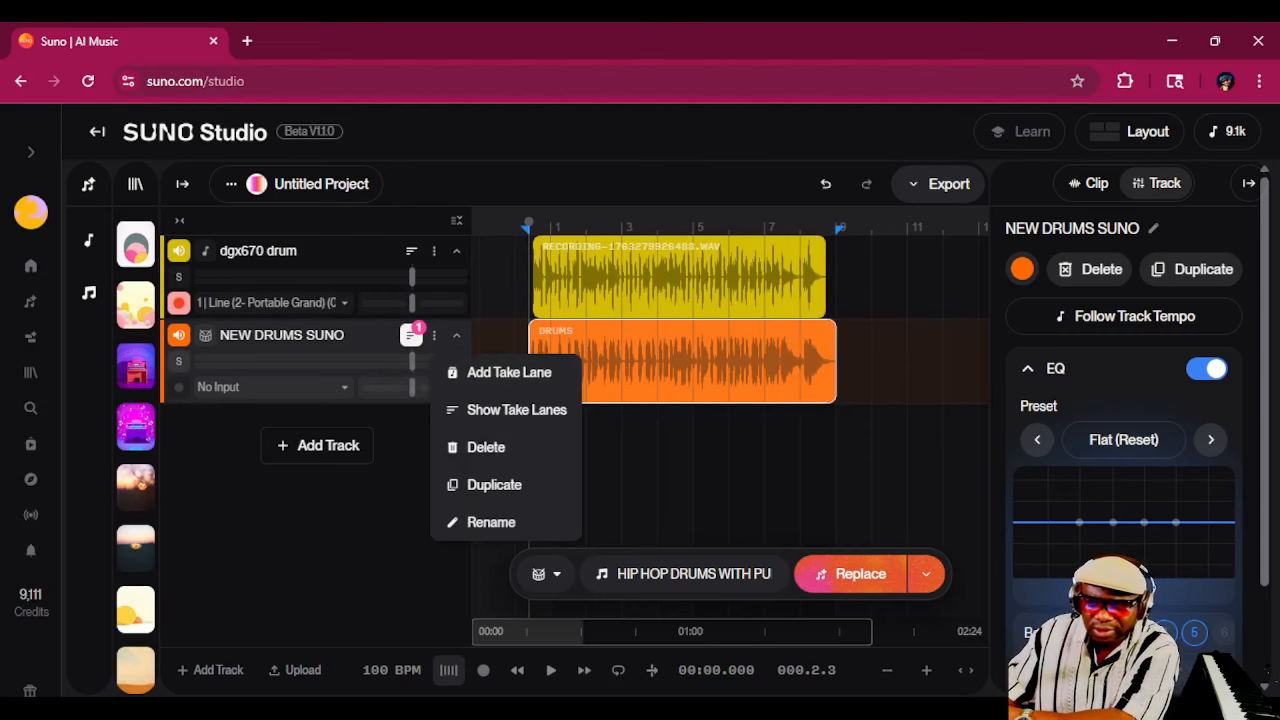
click(179, 361)
click(179, 303)
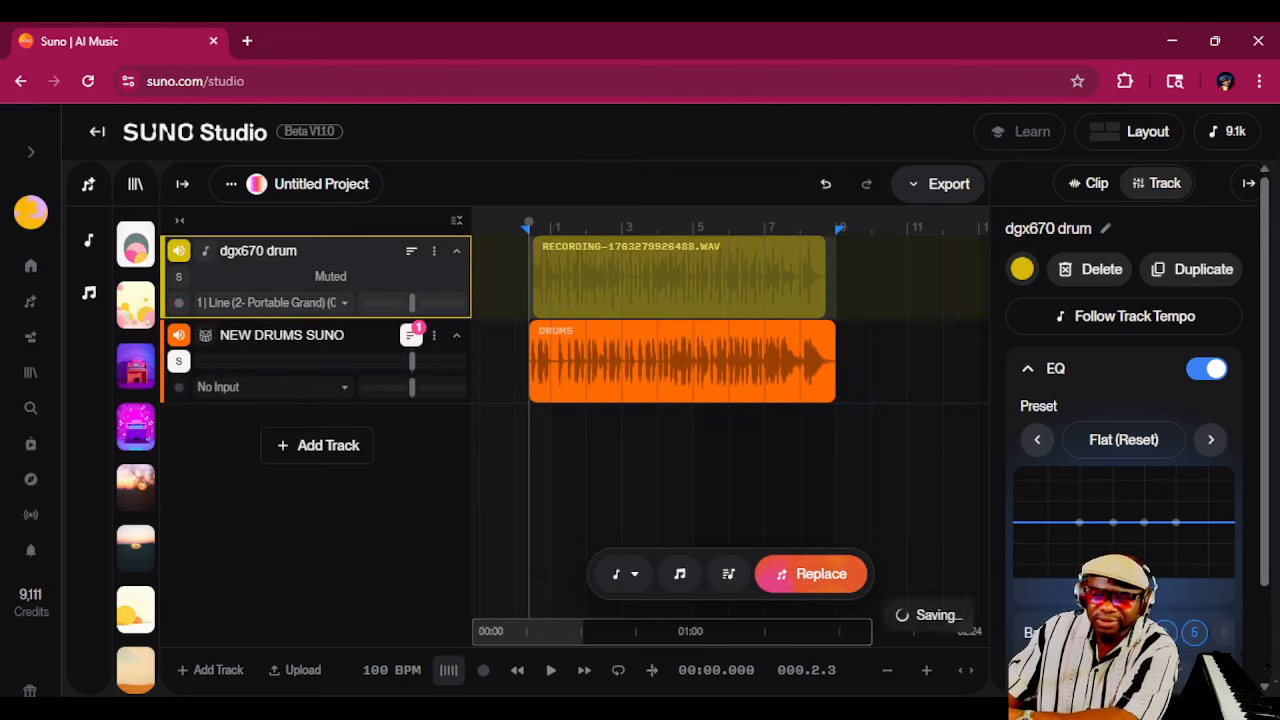
click(517, 670)
click(550, 670)
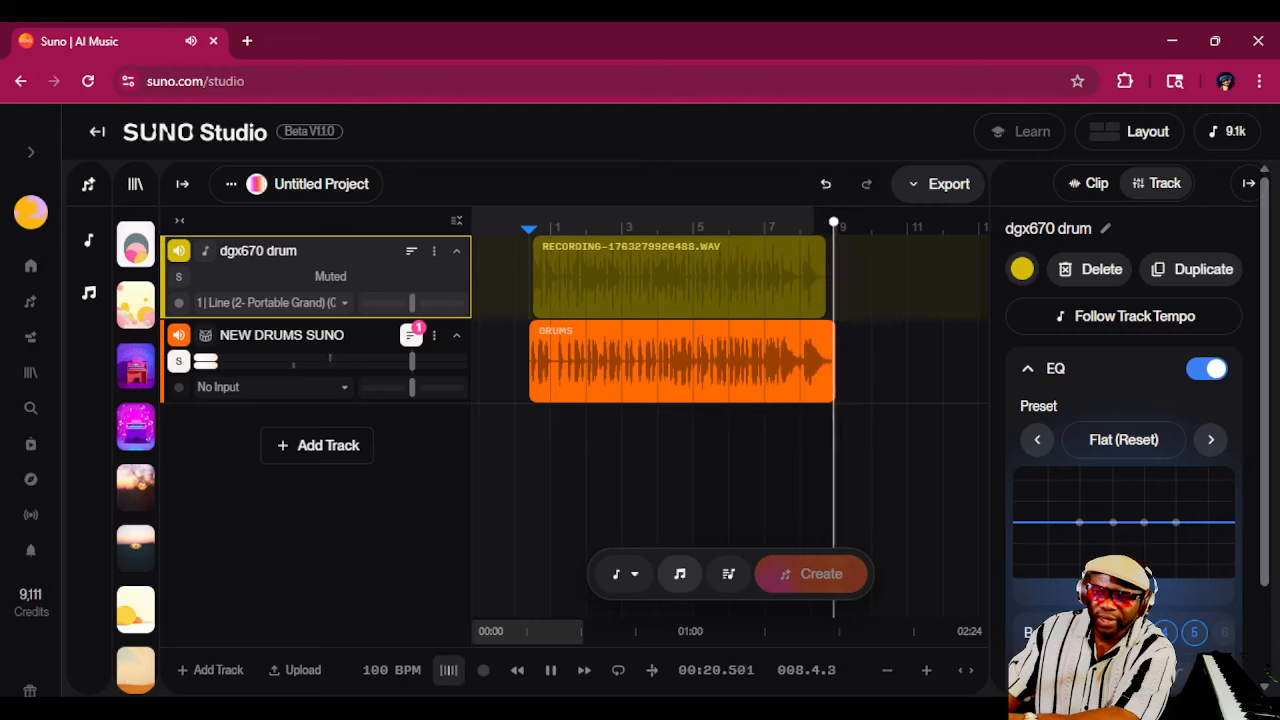
click(550, 670)
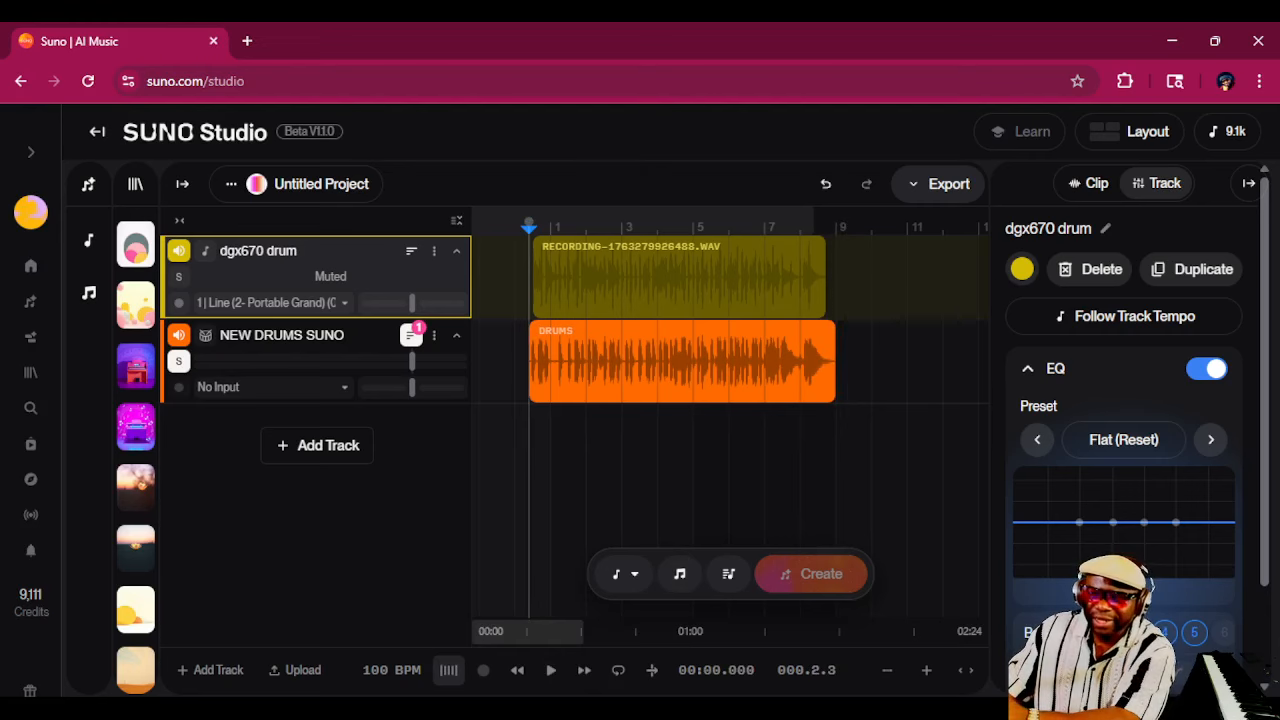
Step: Add another empty track and rename the NEW DRUMS SUNO track as BASS
click(317, 445)
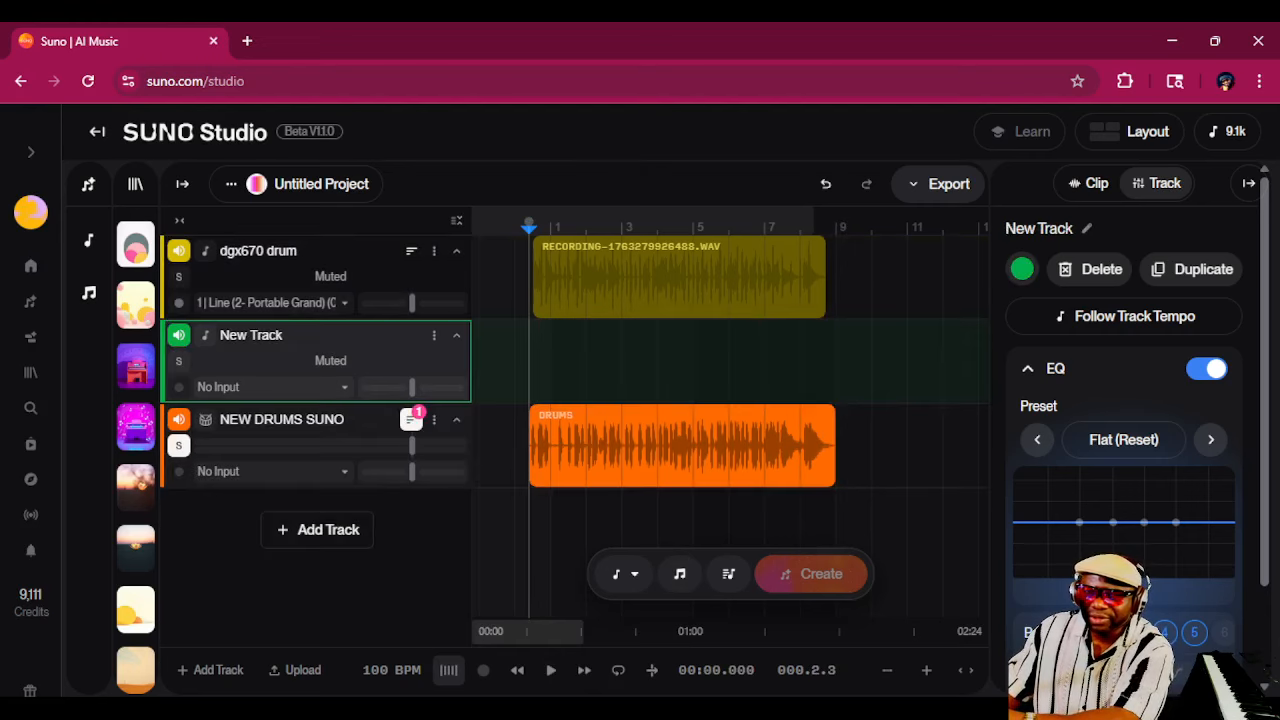
double_click(282, 420)
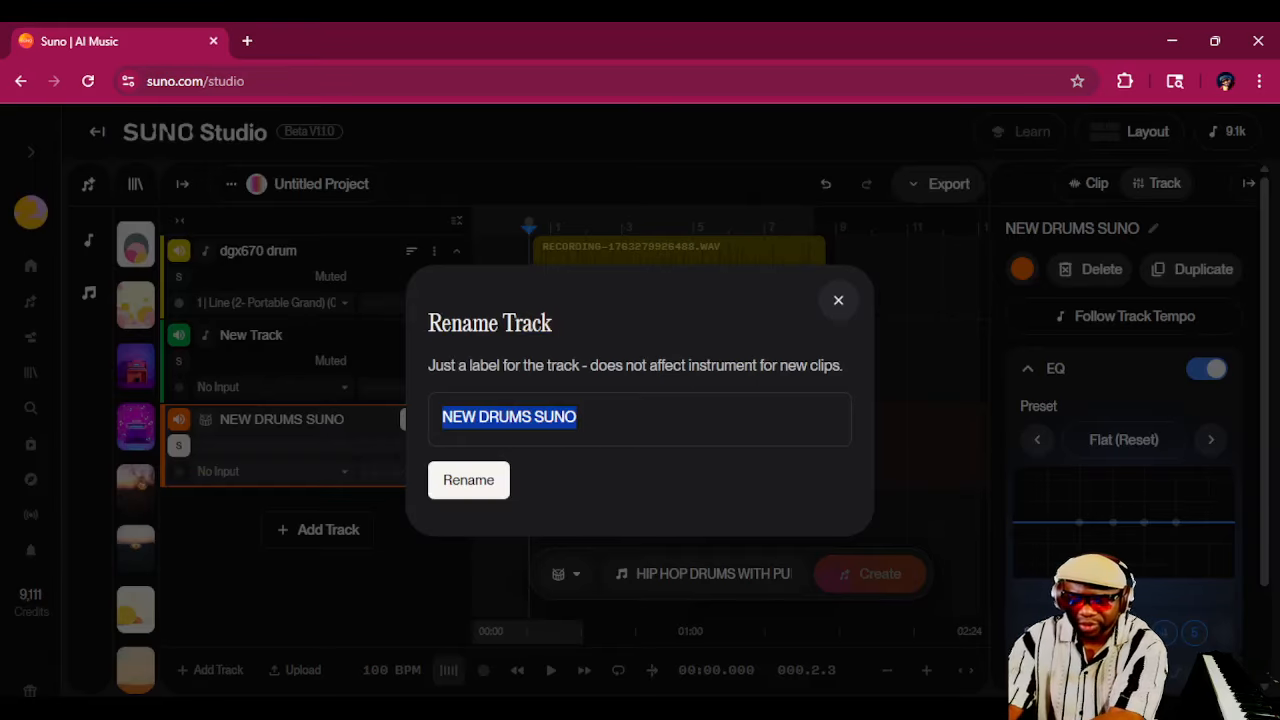
text(BASS)
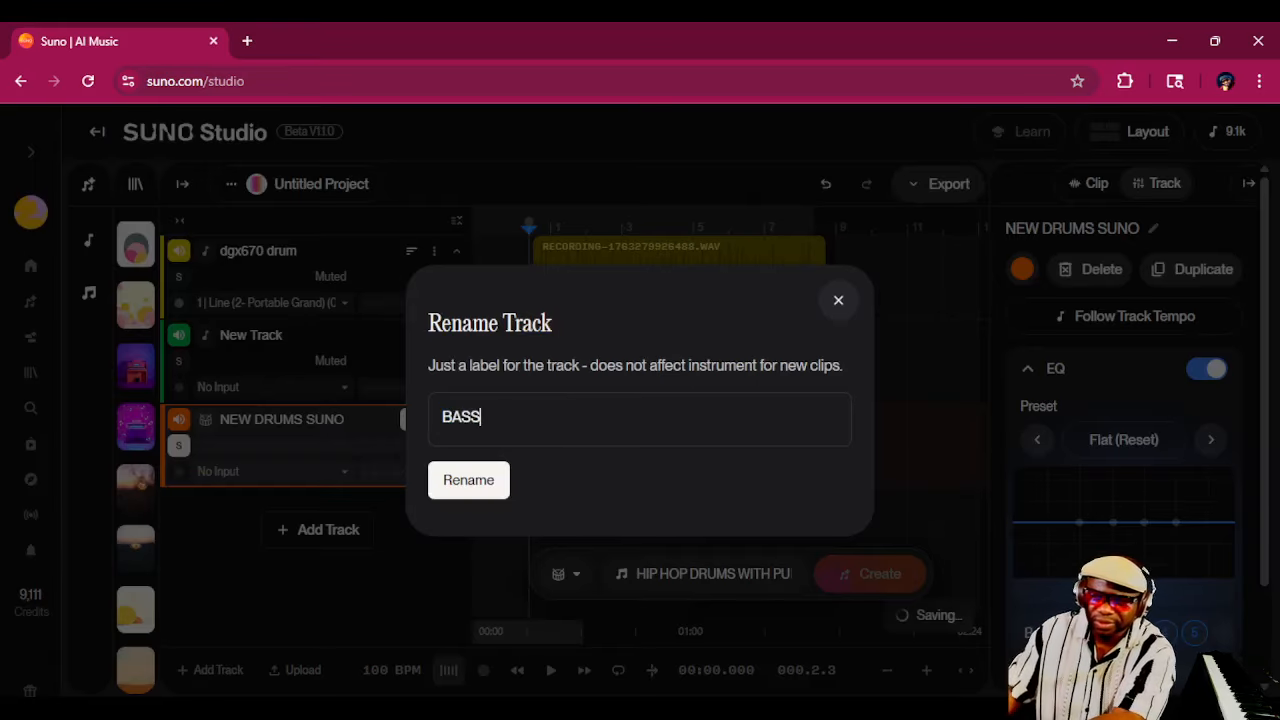
key(Return)
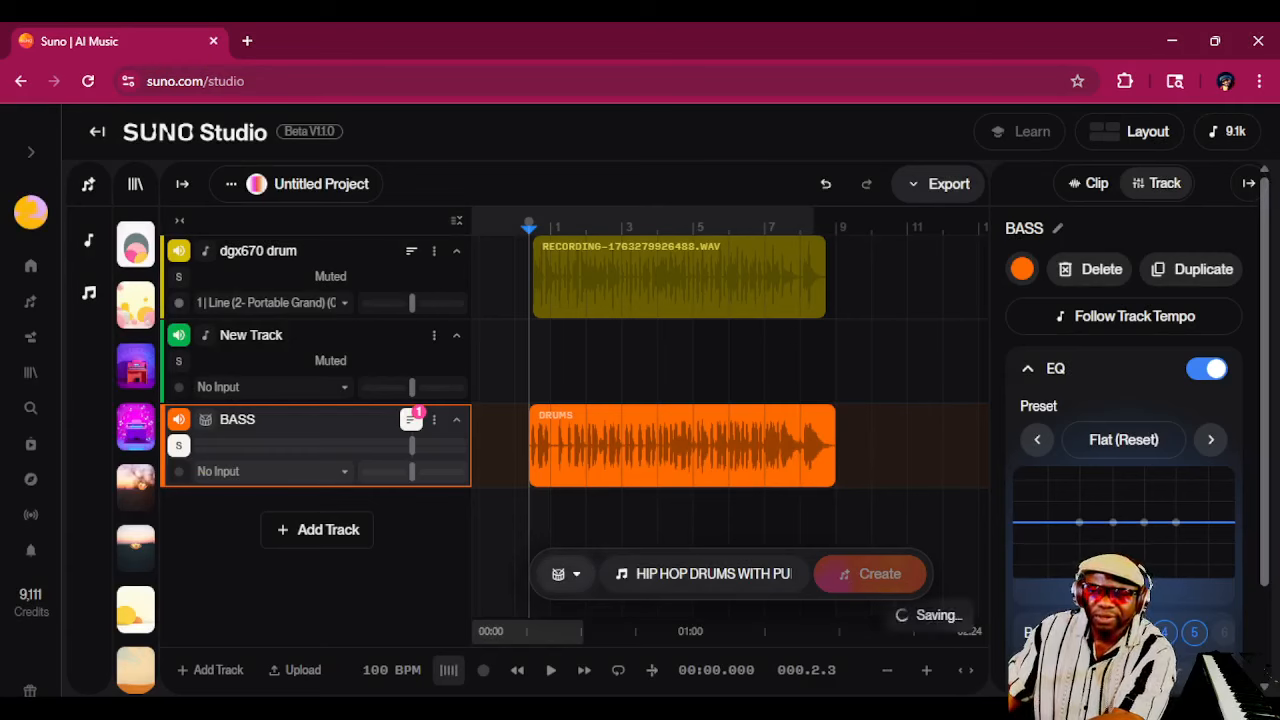
Step: Set the instrument of the track holding the DRUMS clip to Bass and its style prompt to "REALISTIC SYNTH BASS-SLAP BASS HYBRID"
click(566, 574)
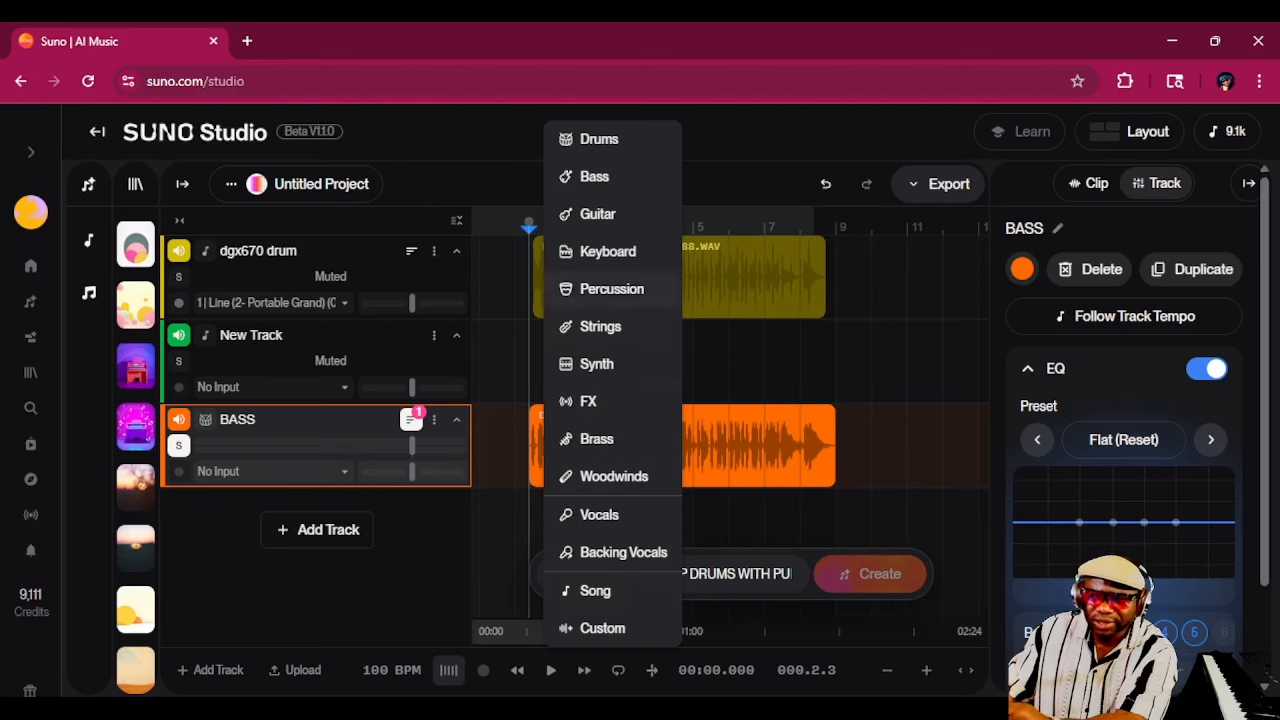
click(594, 176)
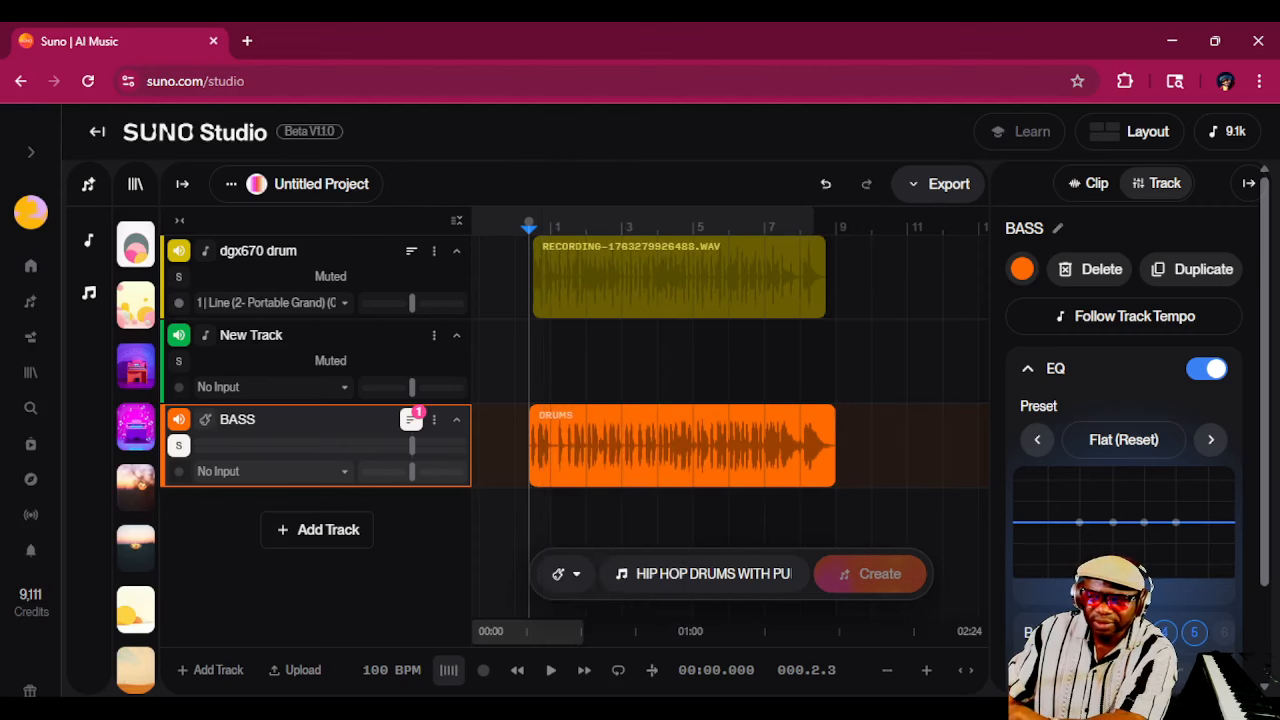
triple_click(714, 574)
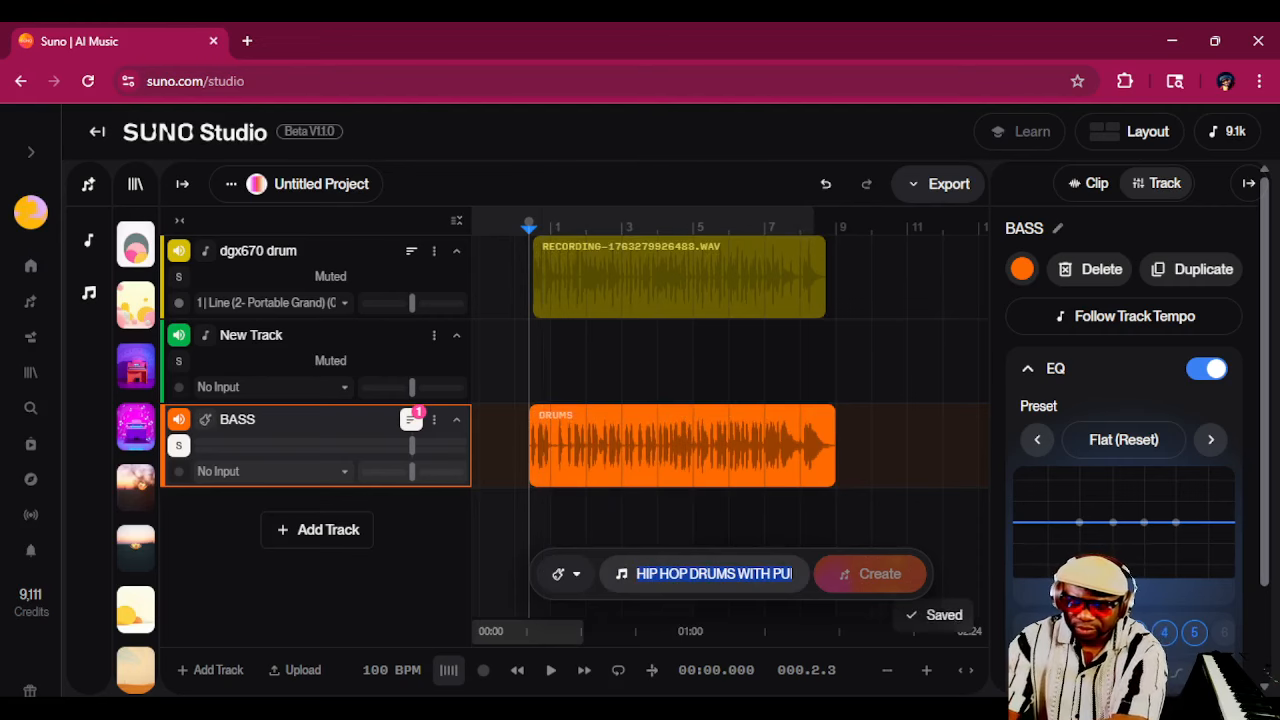
text(REALISTIC SYNTH B)
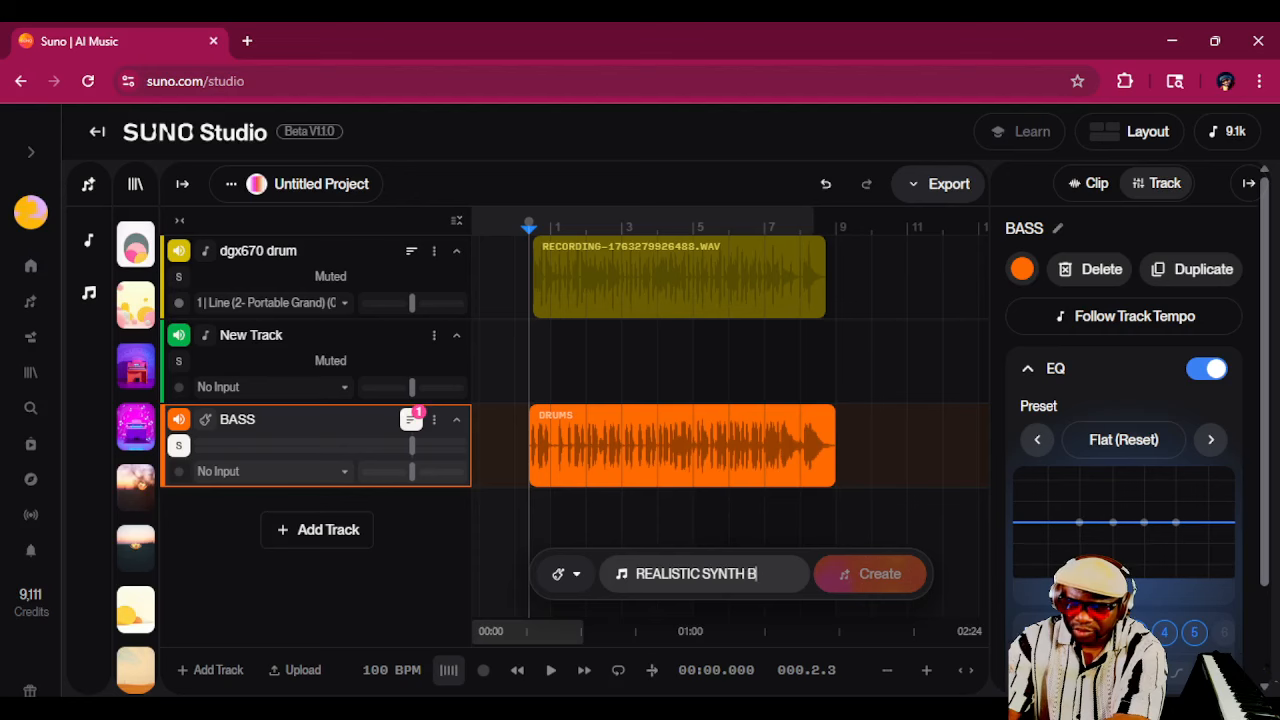
text(SLA)
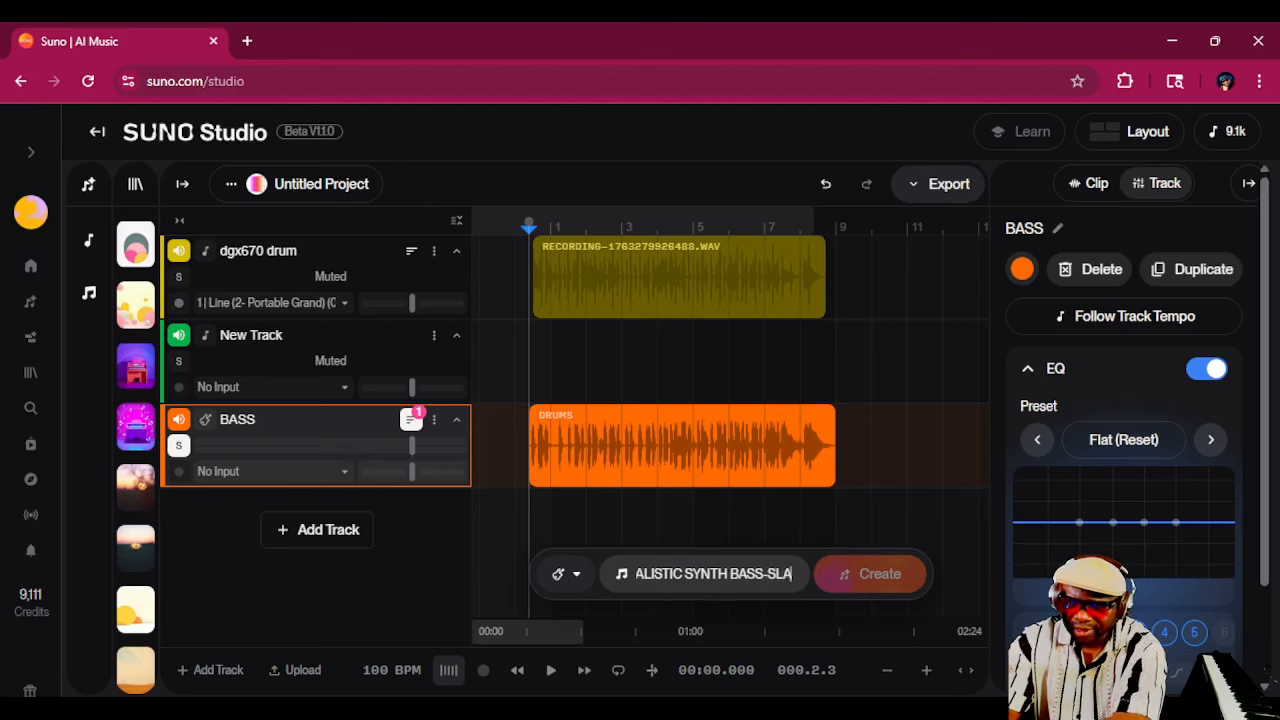
text(P BASS)
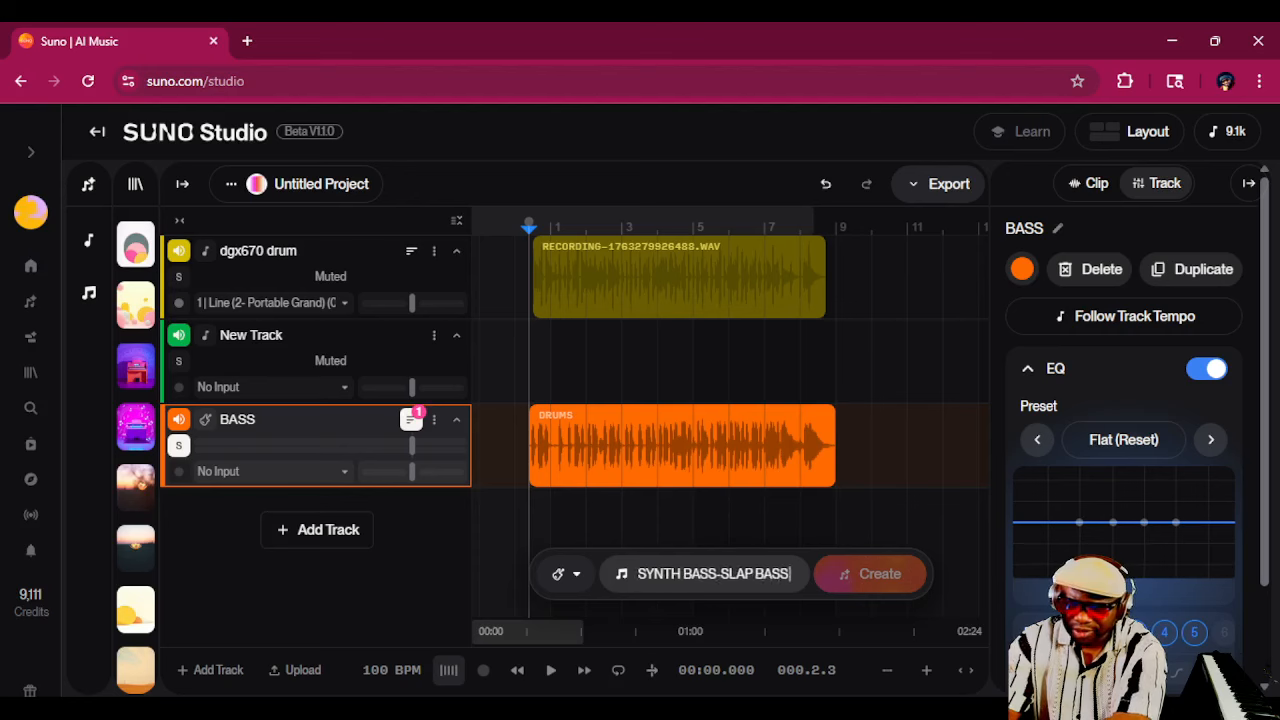
text( HYBRID)
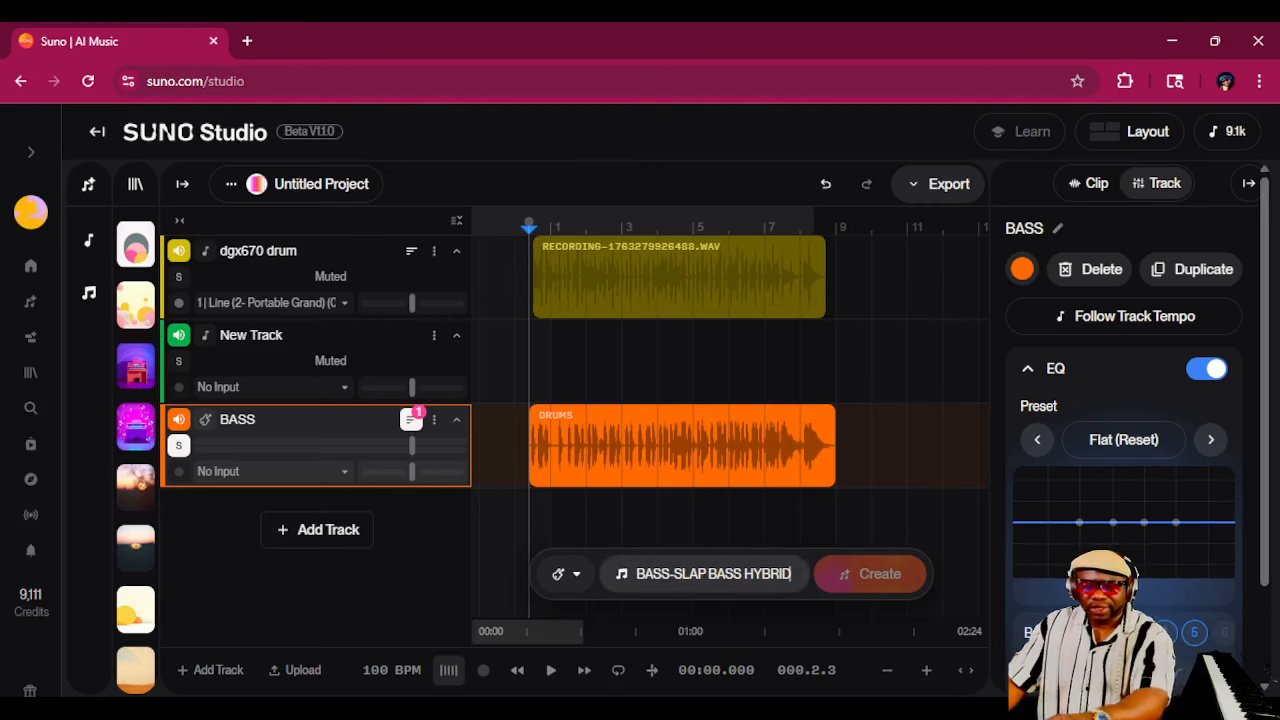
key(Tab)
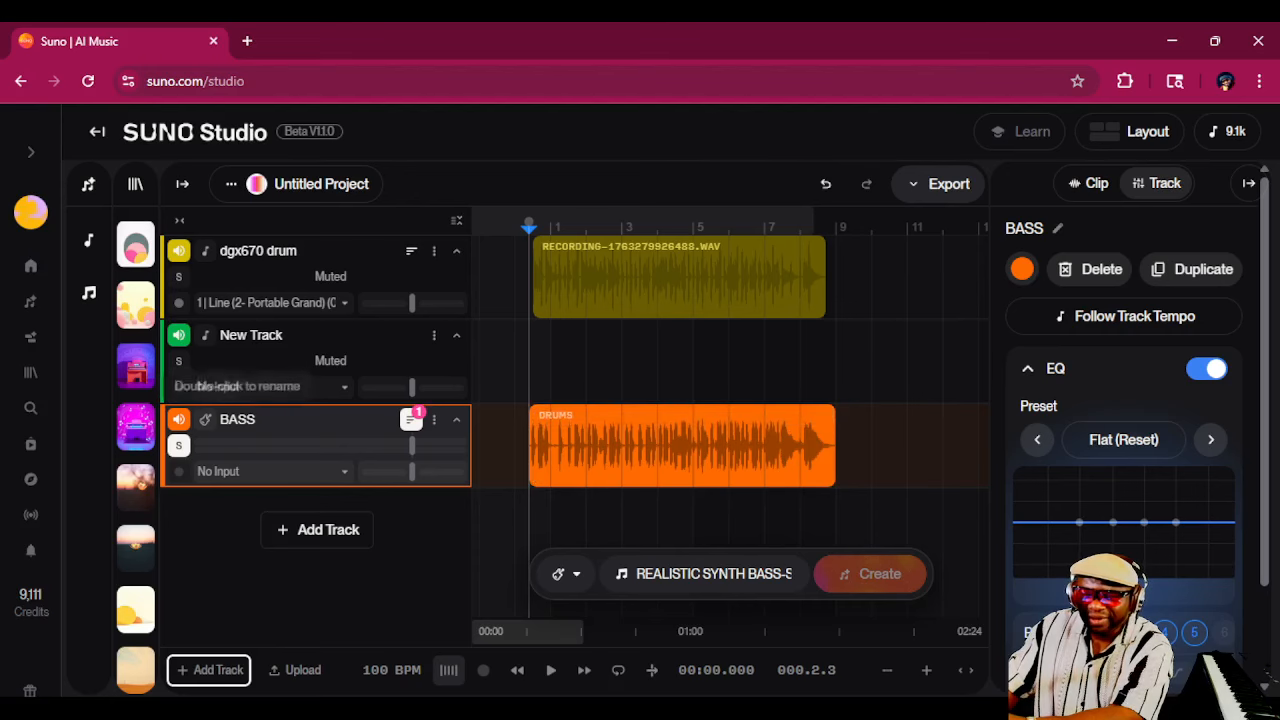
Step: Rename the track holding the generated drums clip as DRUMS and the empty New Track as BASS
double_click(237, 419)
text(DRUM)
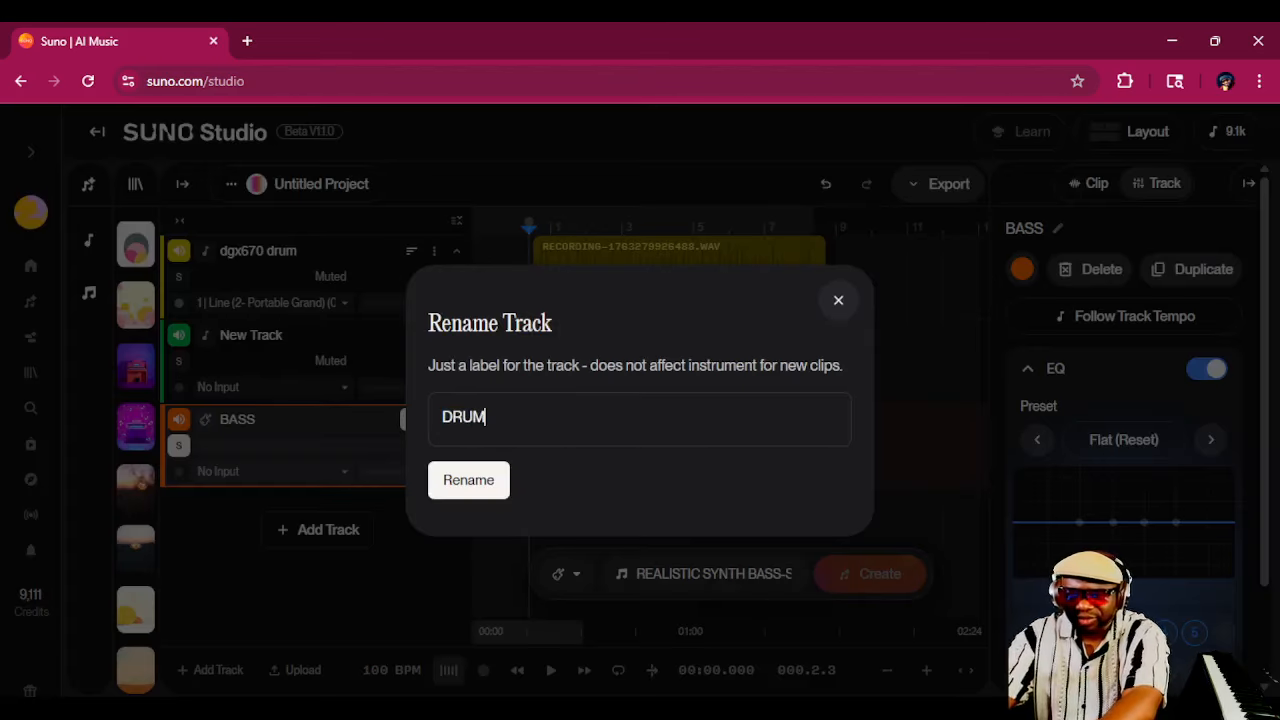
text(S)
click(468, 480)
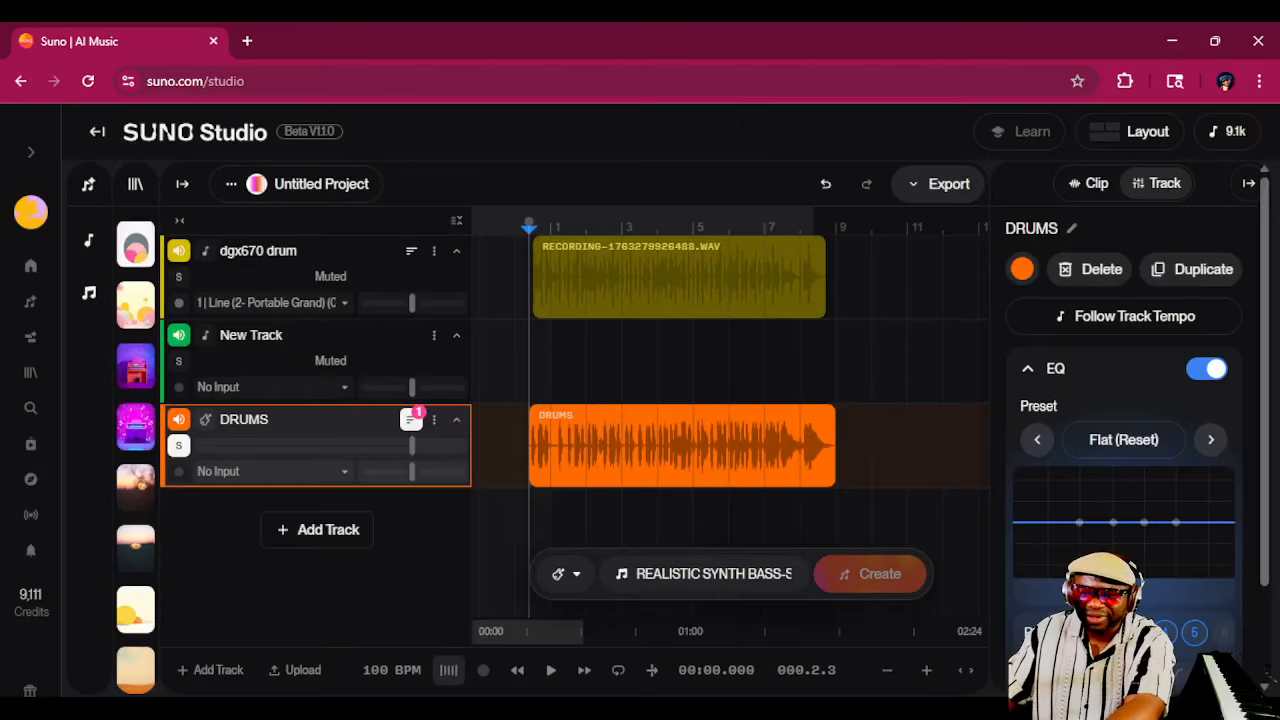
double_click(251, 335)
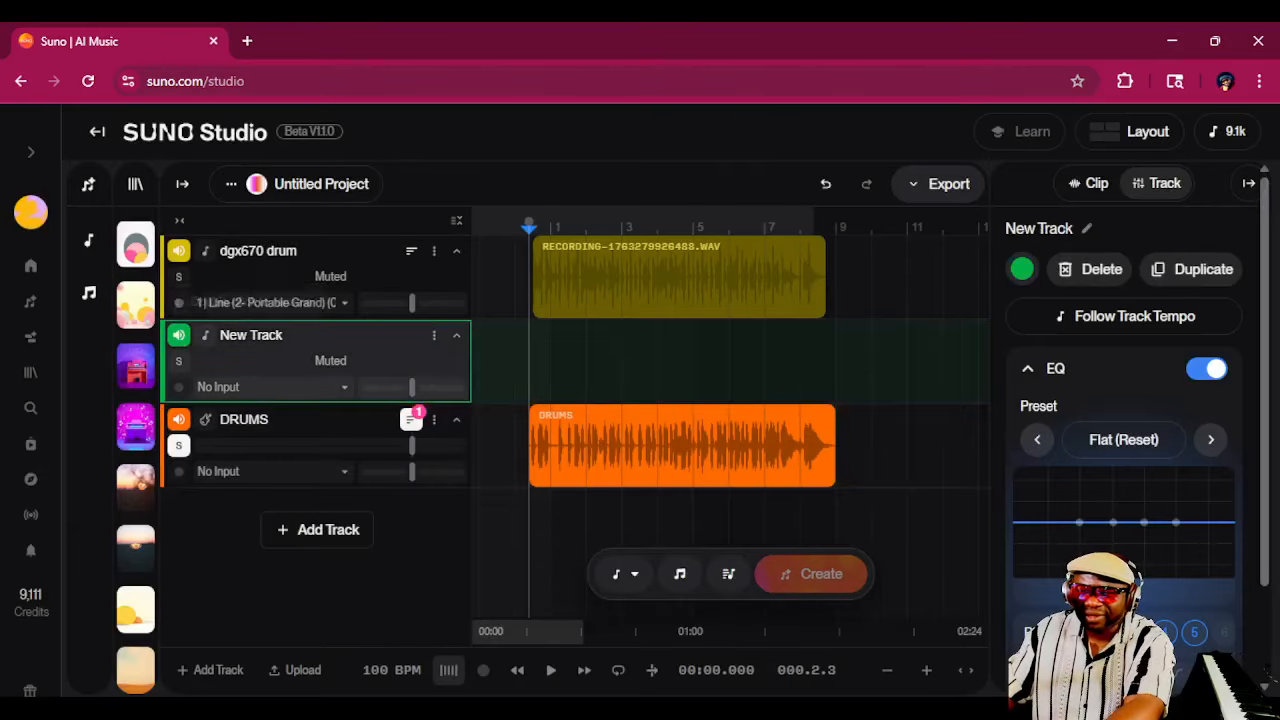
text(BASS)
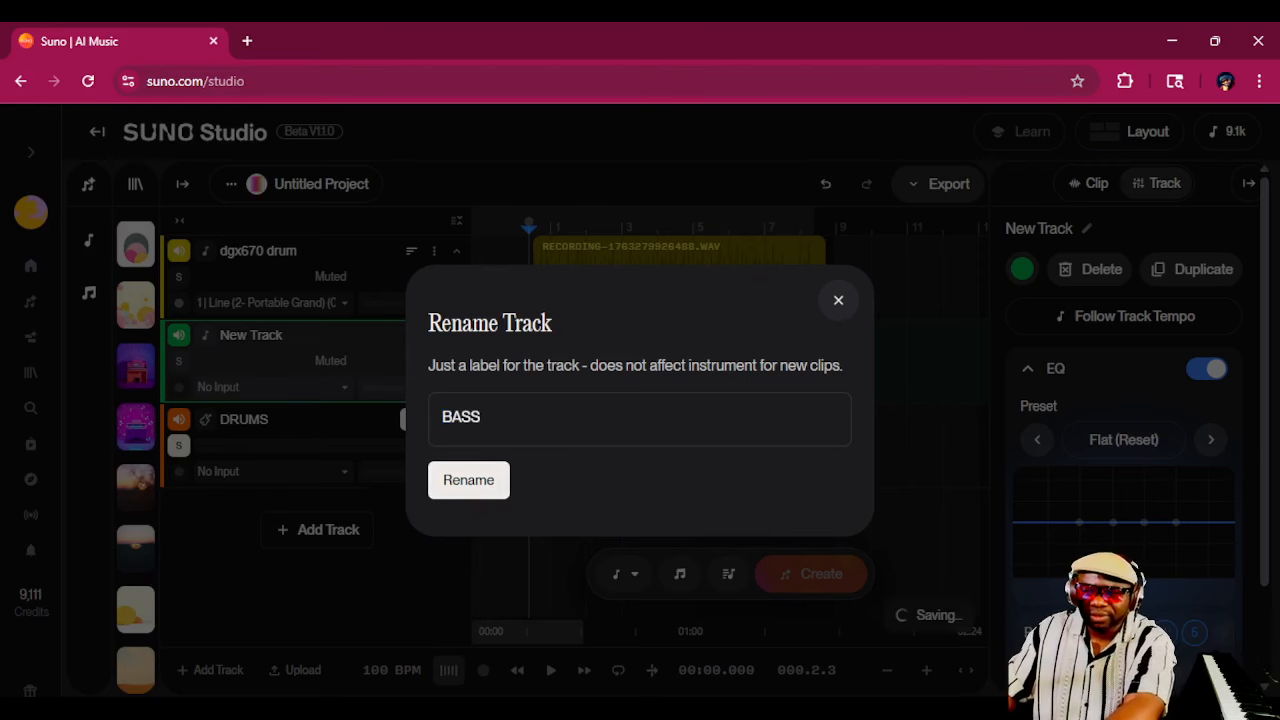
key(Return)
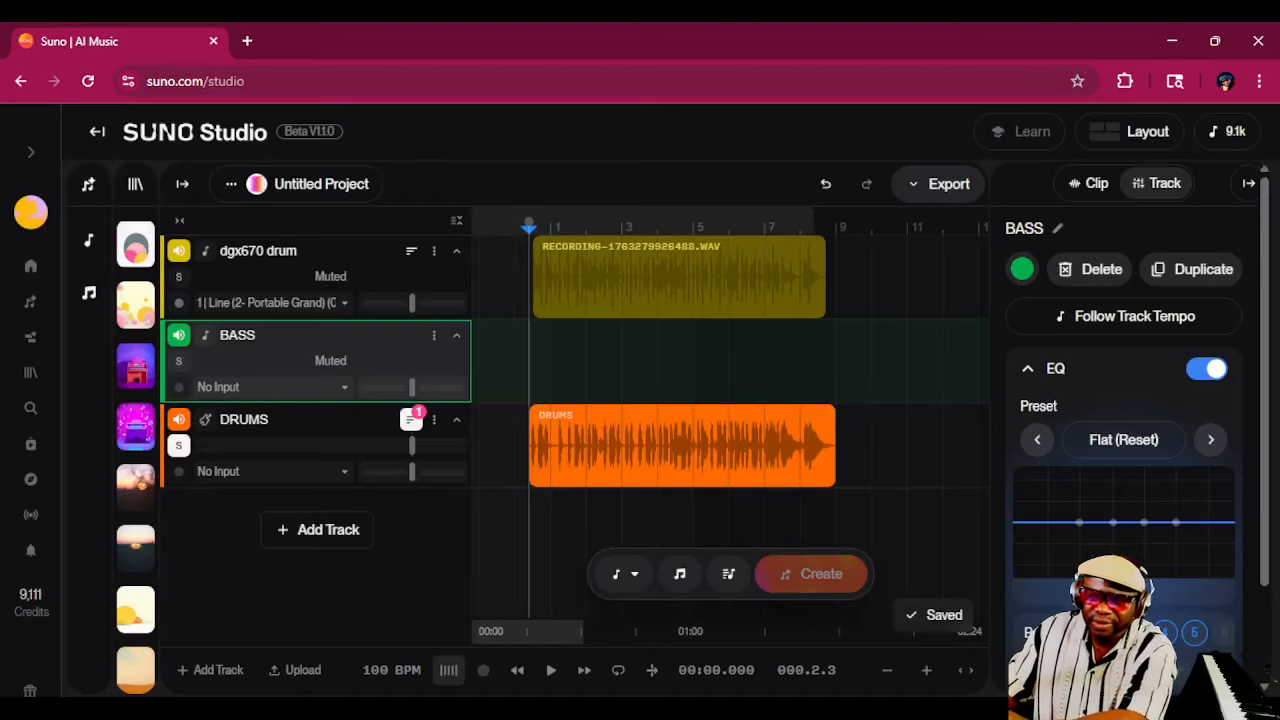
Step: Select the empty range on the BASS track from 000.3.1 to just before bar 9, roughly spanning the drums clip
drag(837, 362, 531, 362)
drag(836, 362, 749, 362)
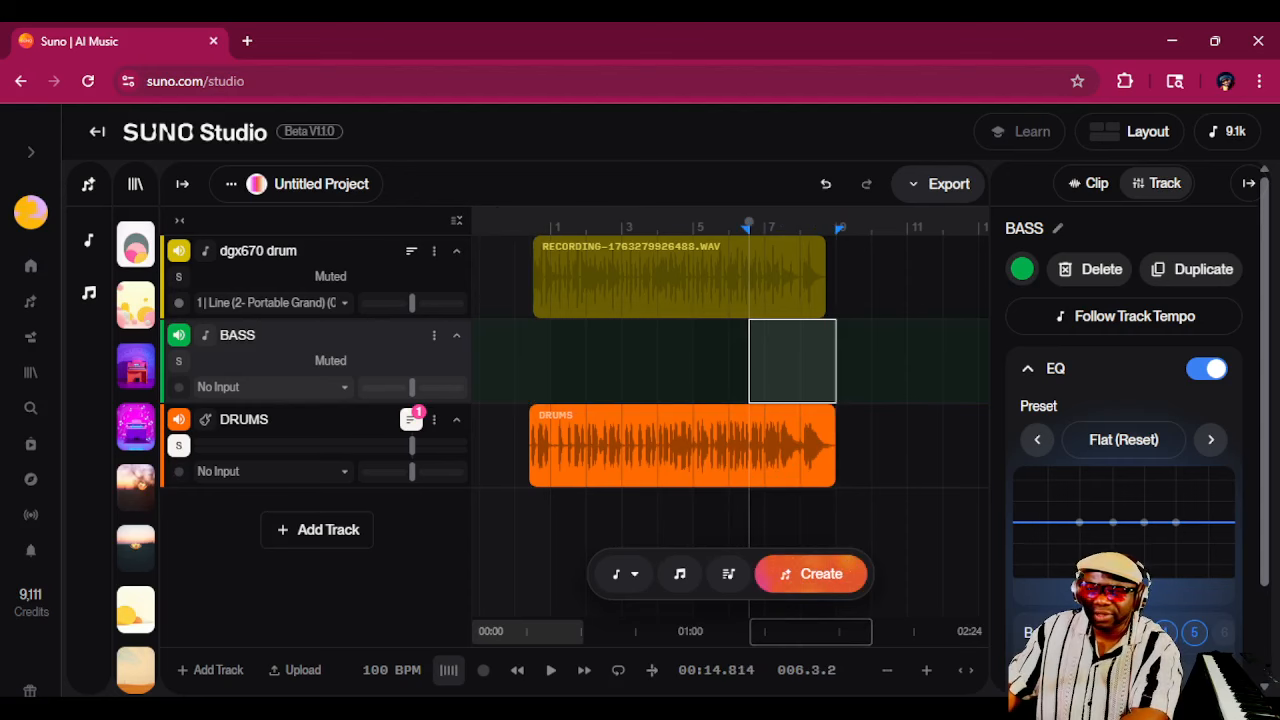
drag(532, 362, 831, 362)
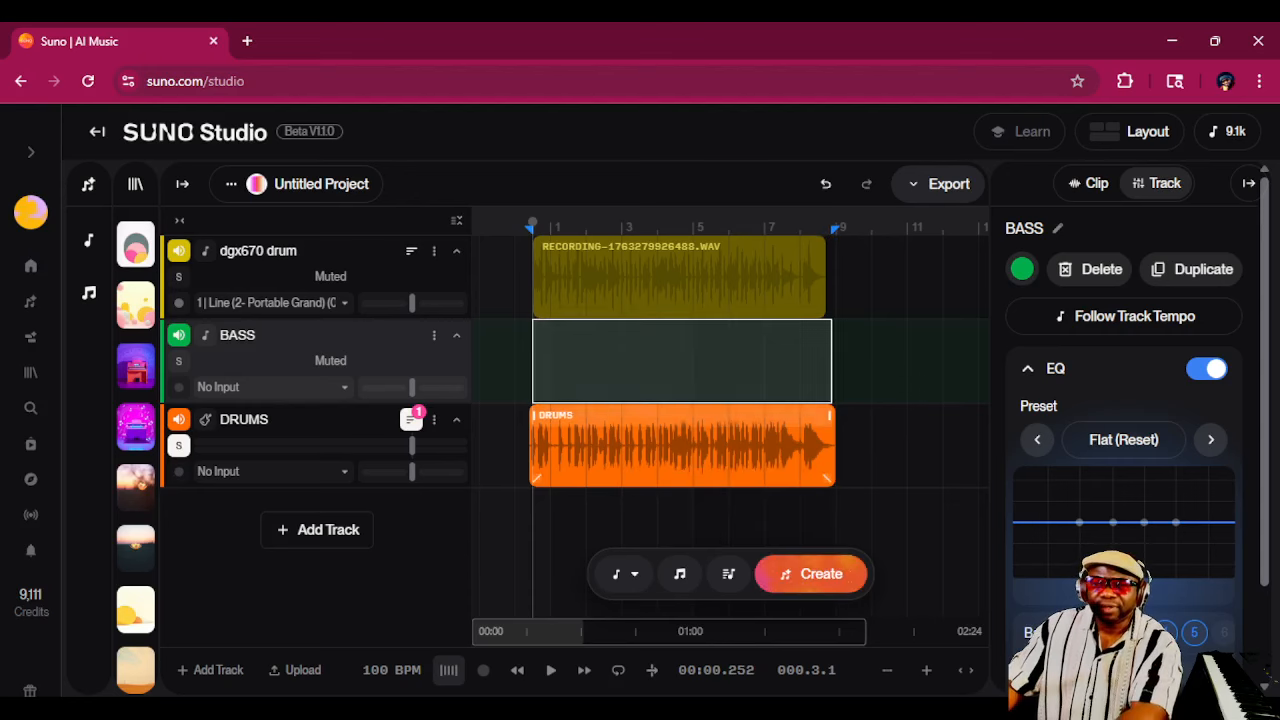
Step: Generate a clip in the selected BASS range with the Bass instrument and existing synth/slap bass prompt, and turn off solo on DRUMS
click(625, 574)
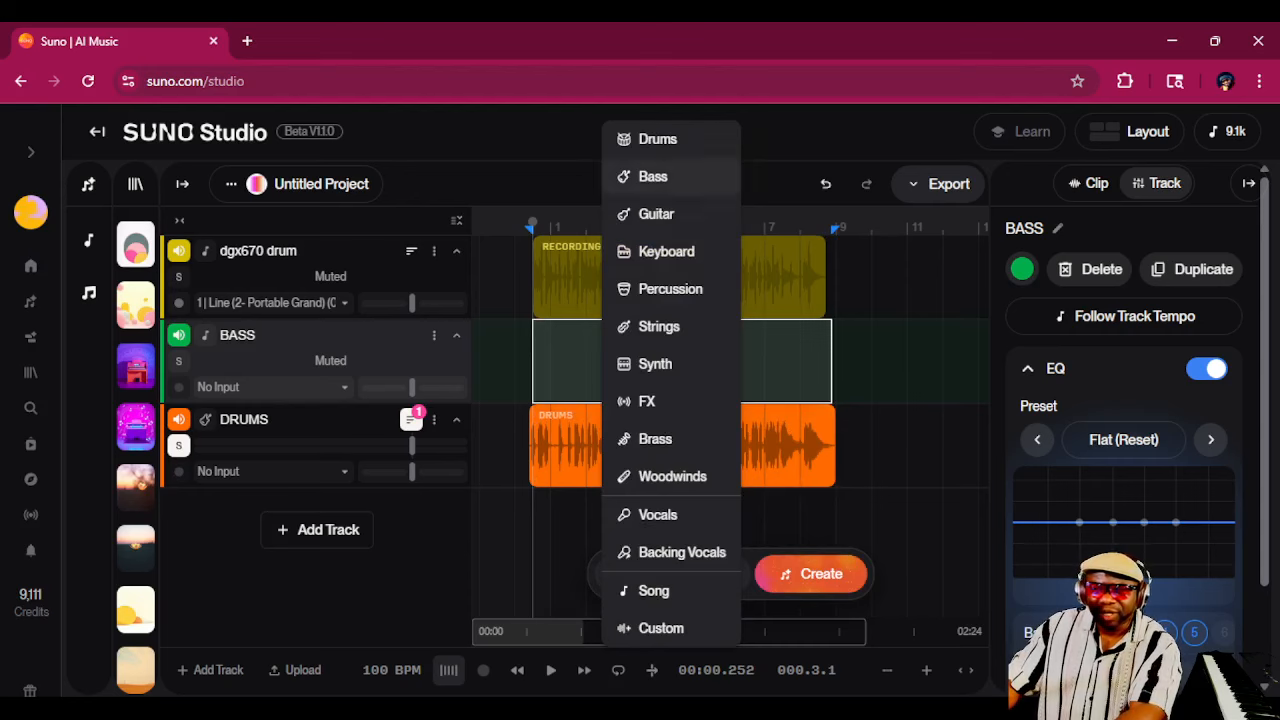
click(660, 176)
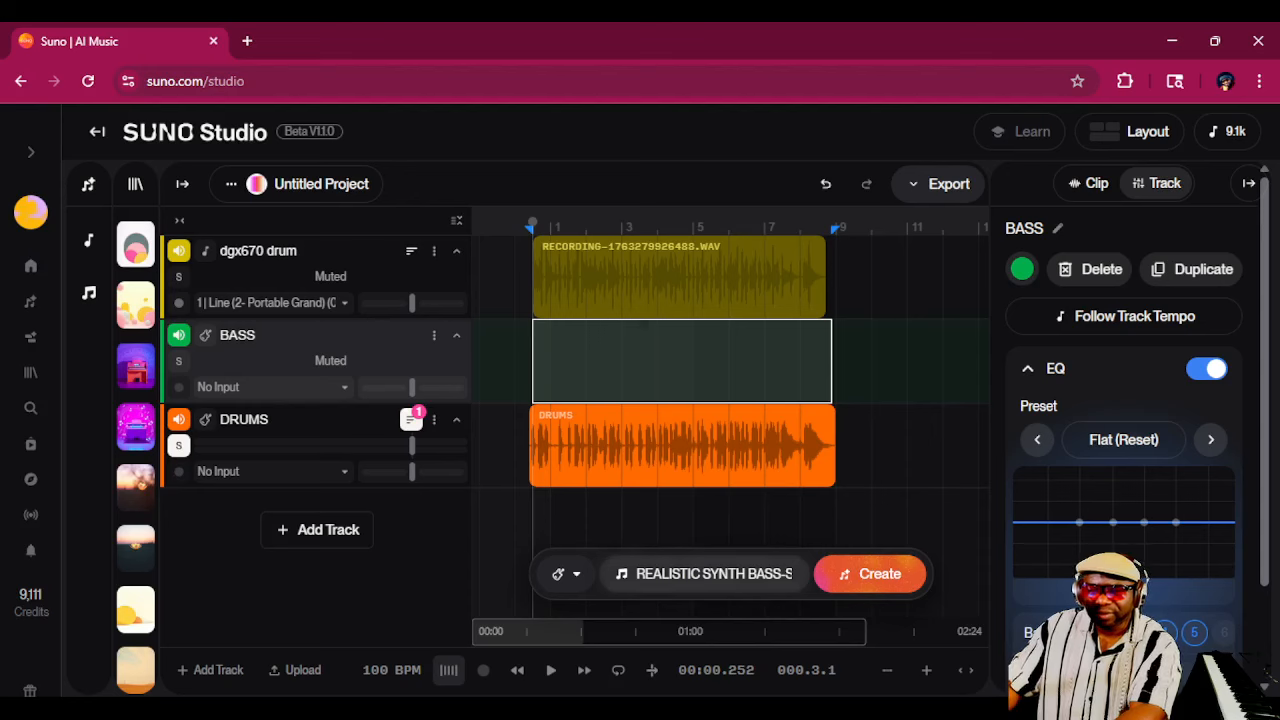
click(870, 574)
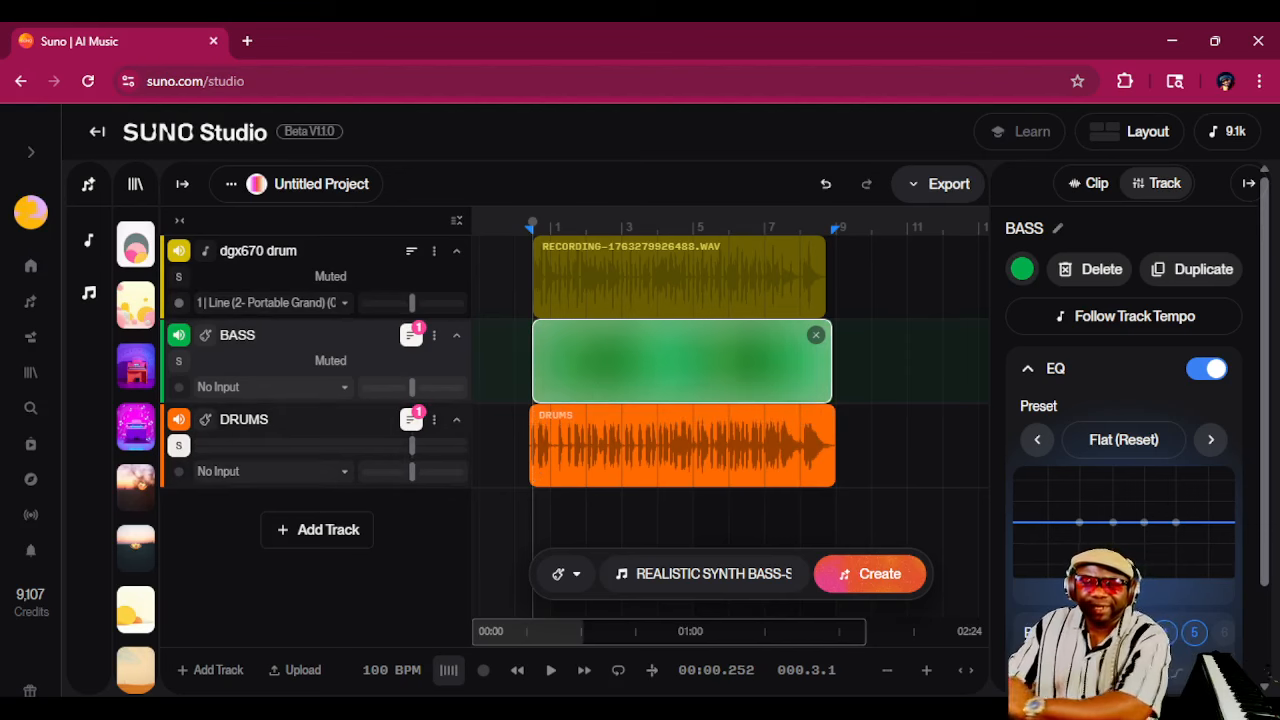
click(179, 446)
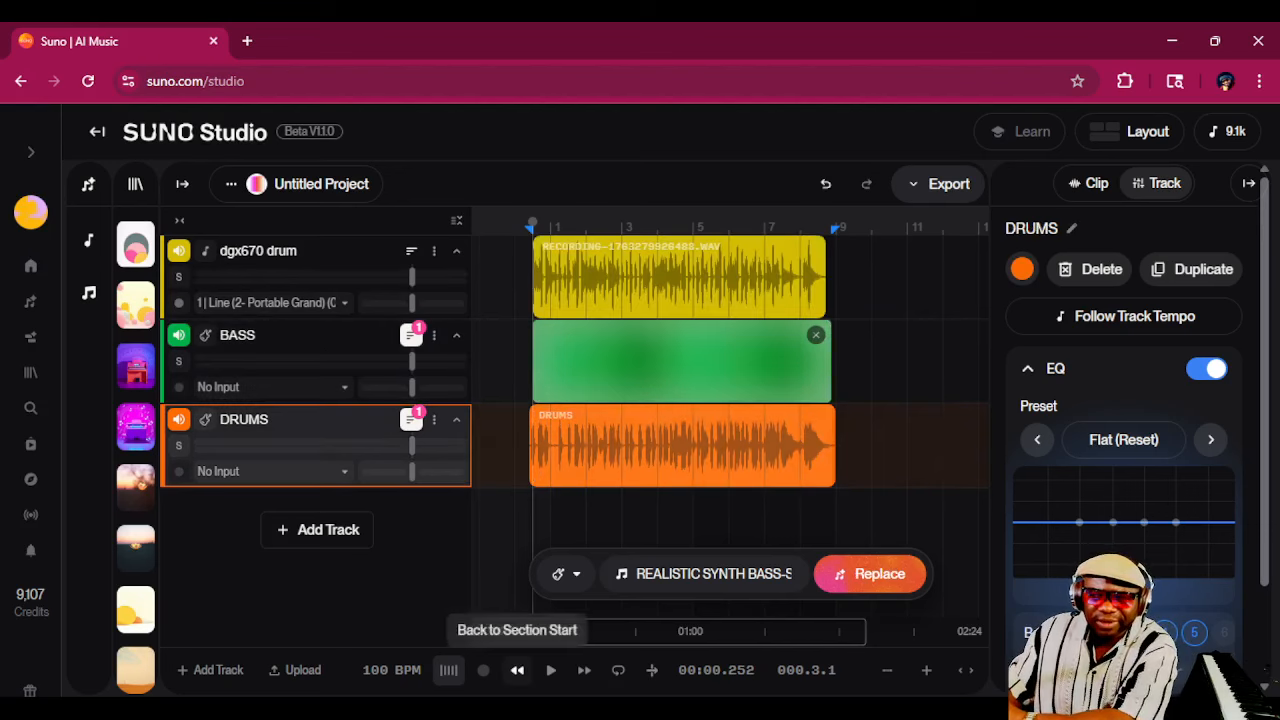
Step: Pan the dgx670 drum track to about 39L and the DRUMS track moderately to the right
click(517, 670)
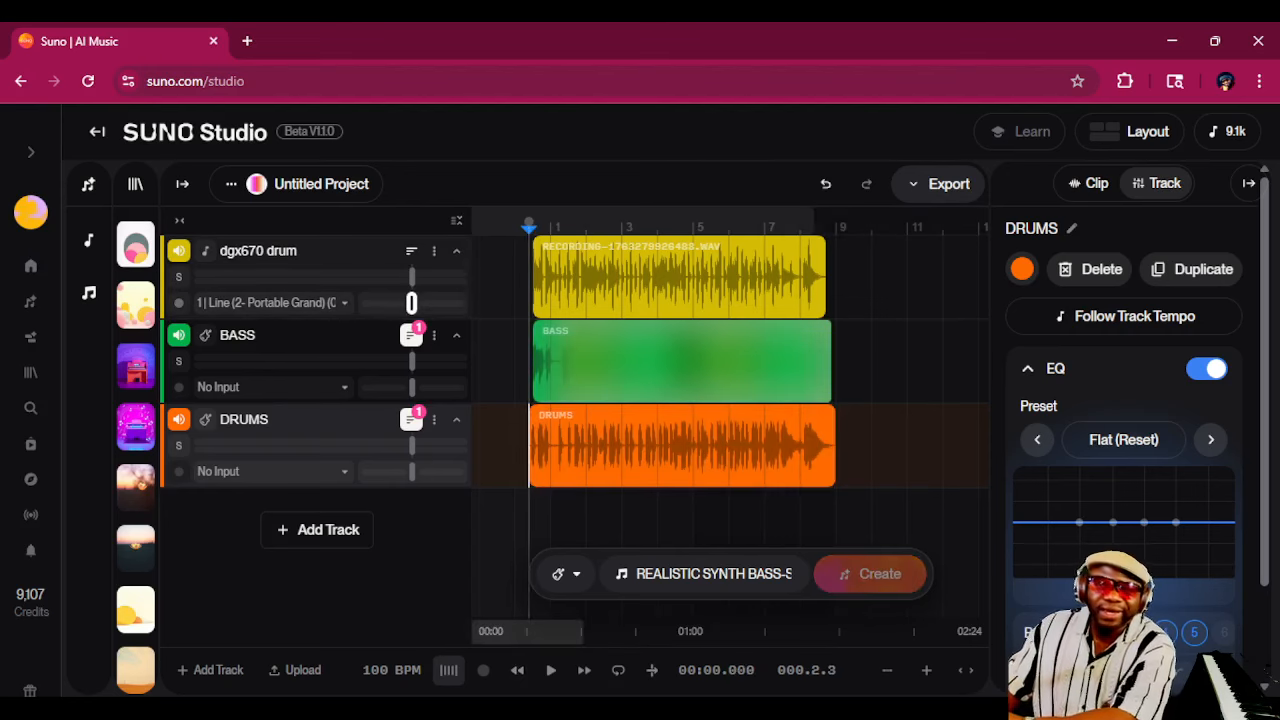
mouse_move(412, 303)
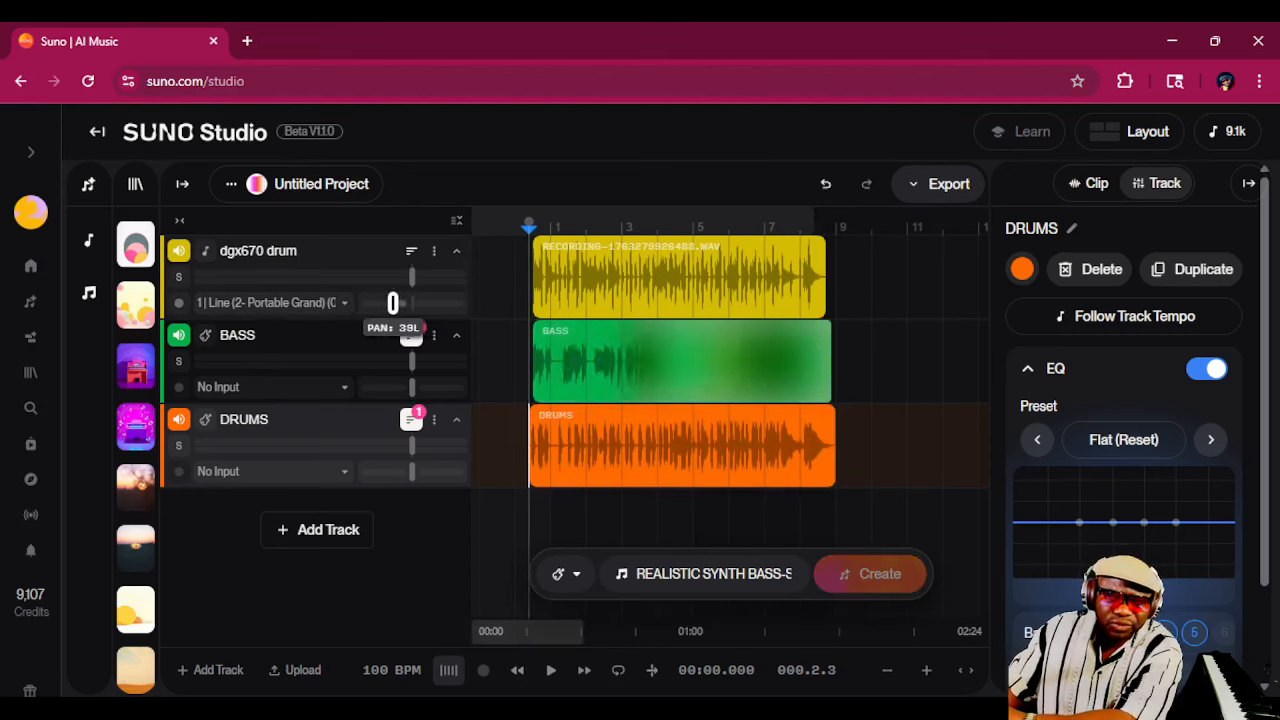
drag(411, 471, 432, 471)
Step: Play the mix and balance volumes: lower dgx670 drum, raise DRUMS slightly, and reduce BASS to about -3.29 dB
click(550, 670)
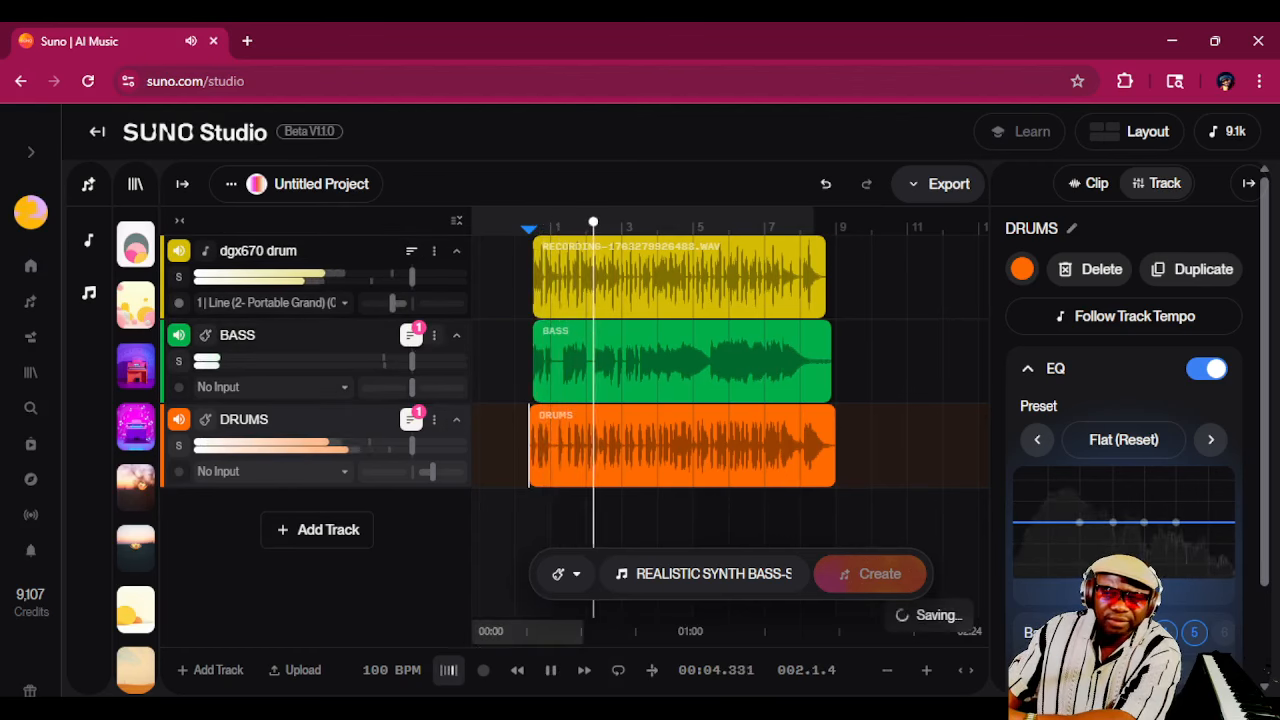
drag(412, 277, 397, 277)
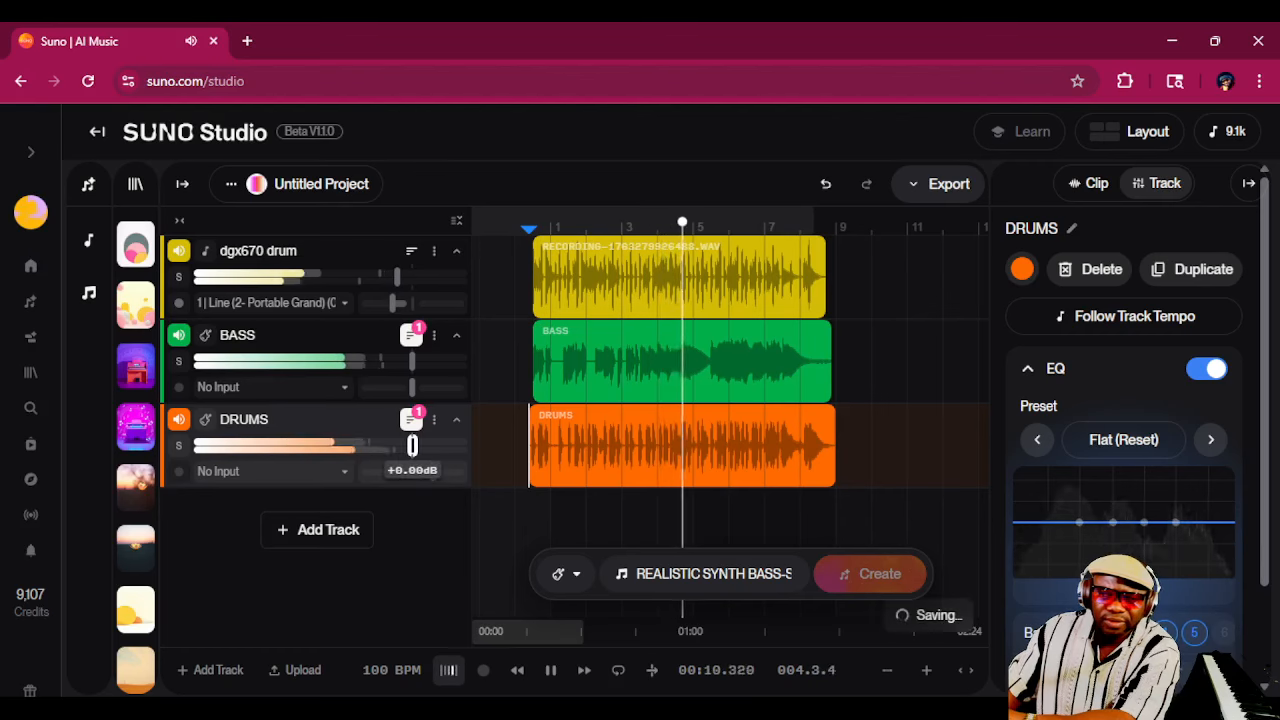
drag(412, 446, 415, 446)
drag(412, 361, 398, 361)
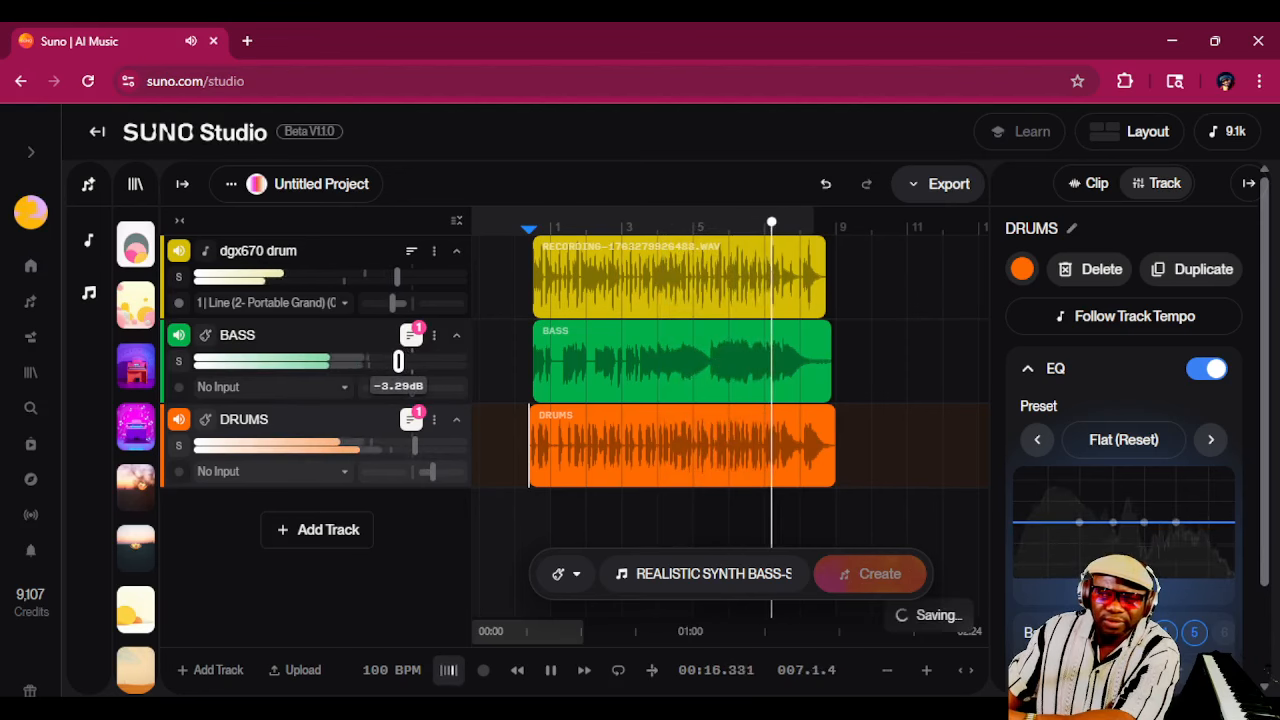
Step: Trim the end of the BASS clip to slightly before the end of the recorded drum clip, and stop playback at the start
click(680, 360)
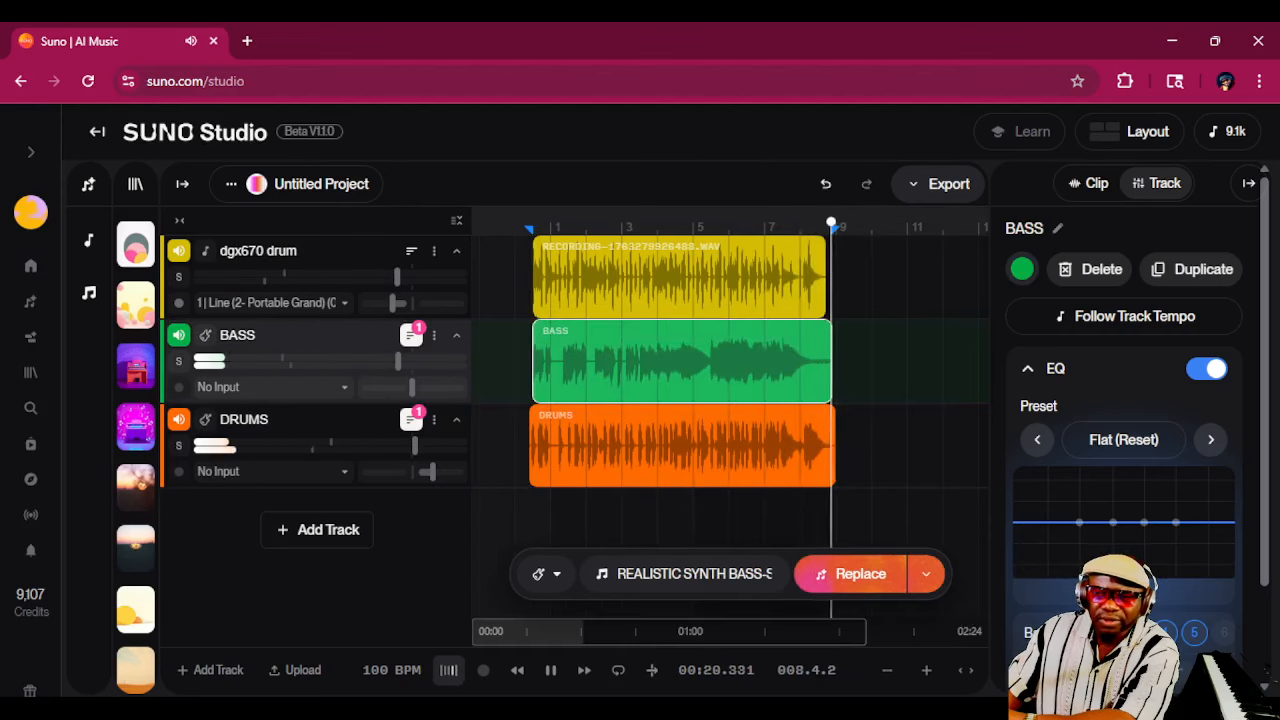
click(682, 446)
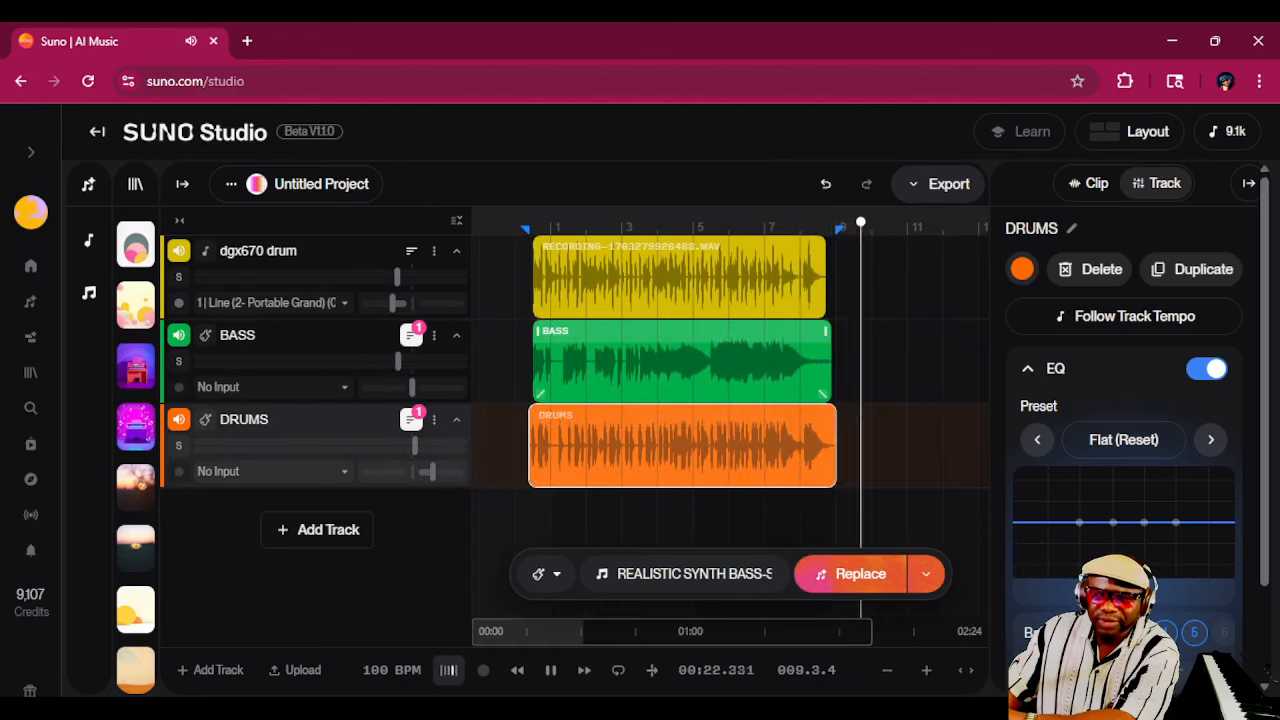
click(828, 364)
drag(829, 362, 815, 362)
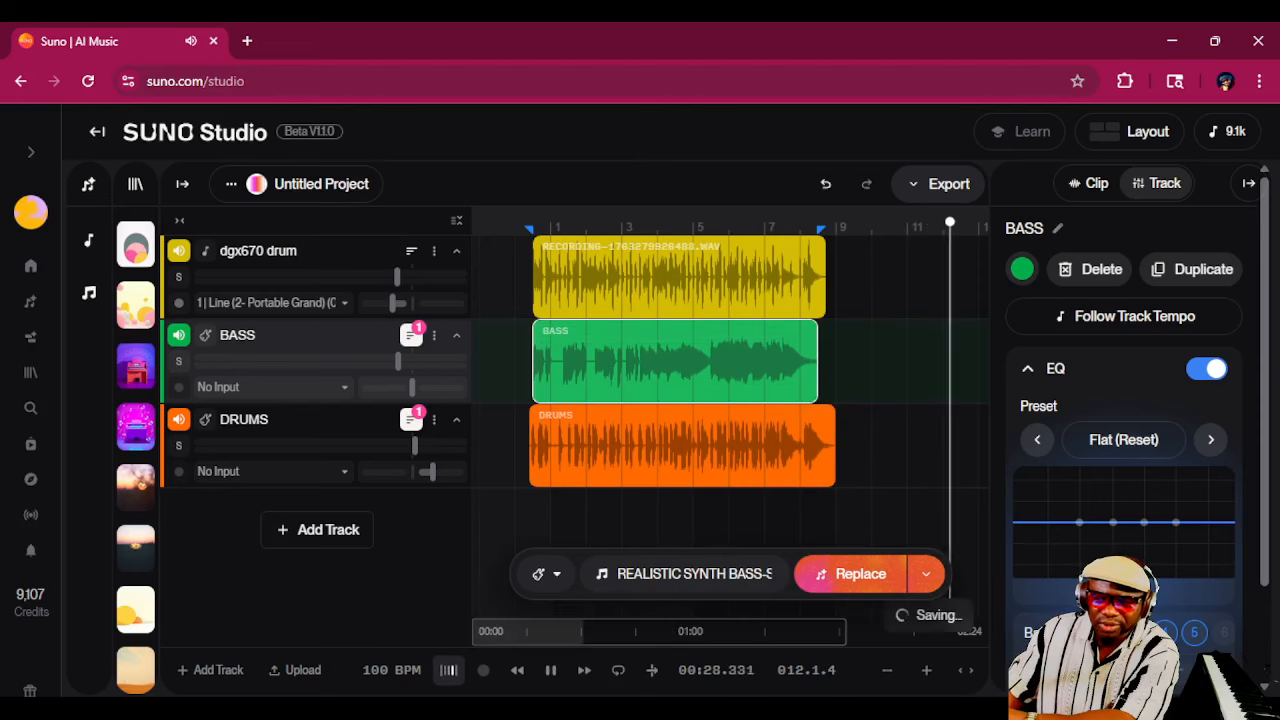
click(516, 530)
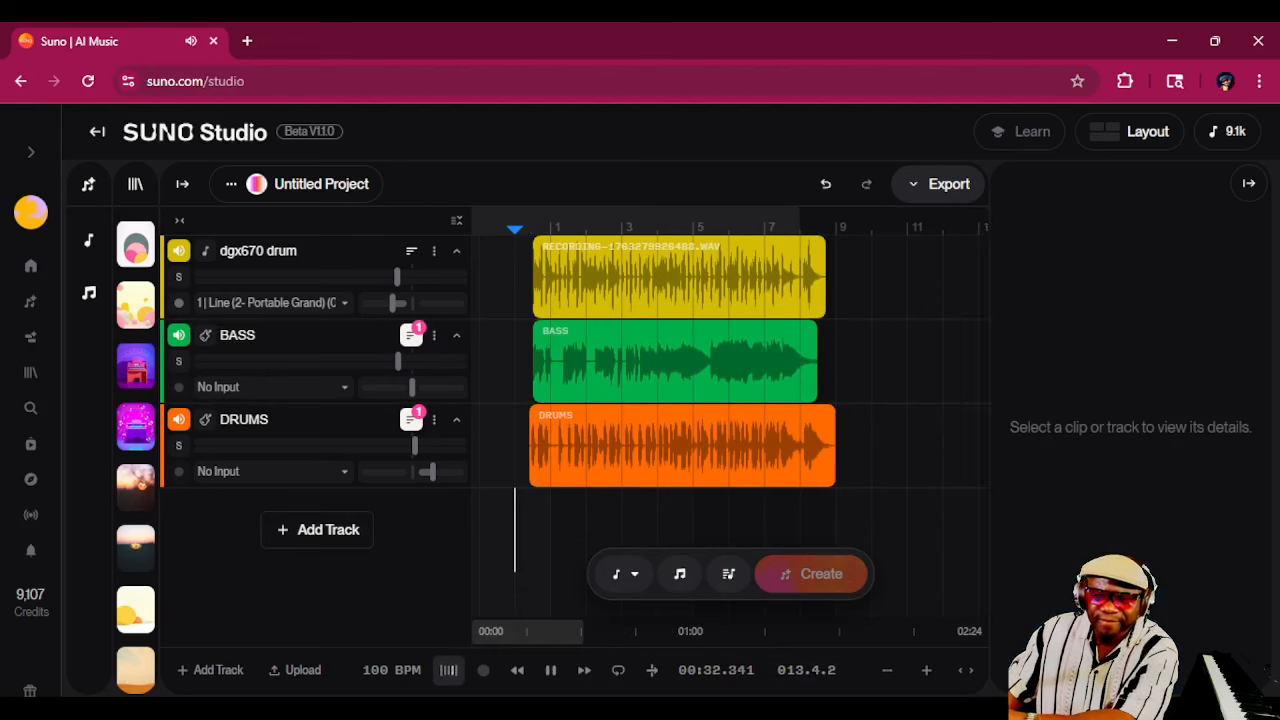
click(550, 670)
click(517, 670)
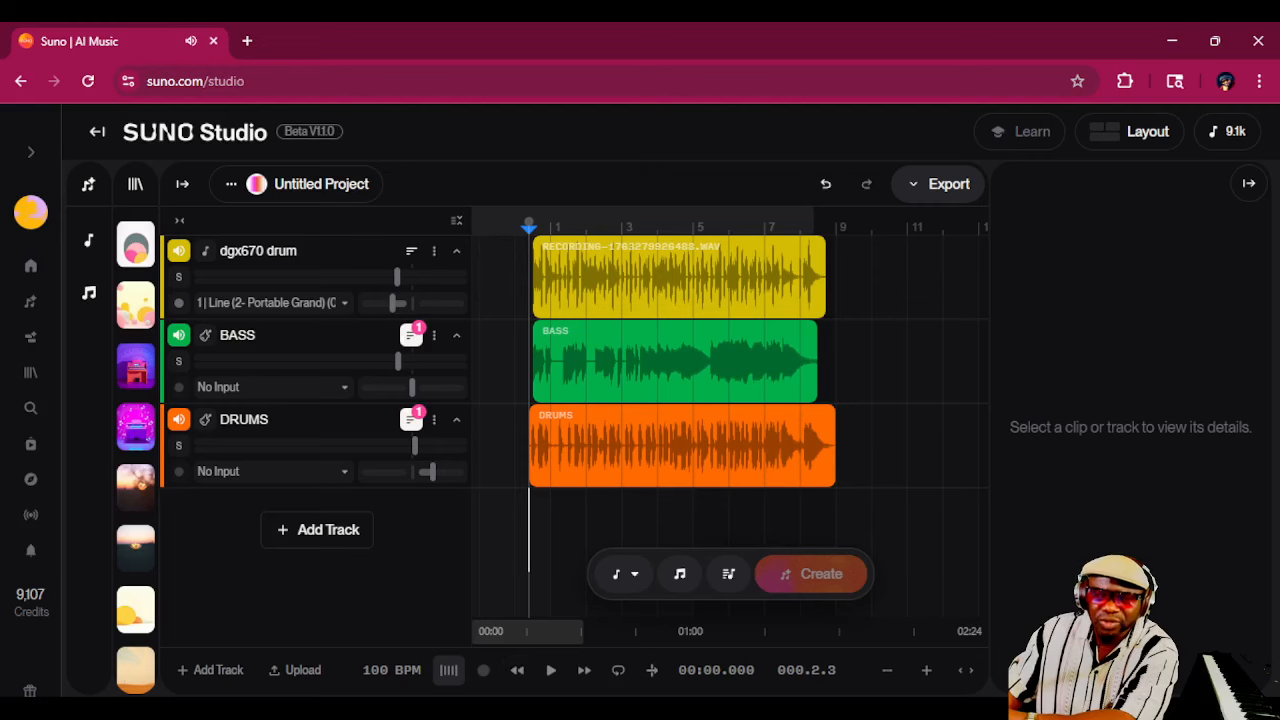
Step: Add a new empty track below DRUMS and rename it as SYNTH
click(317, 529)
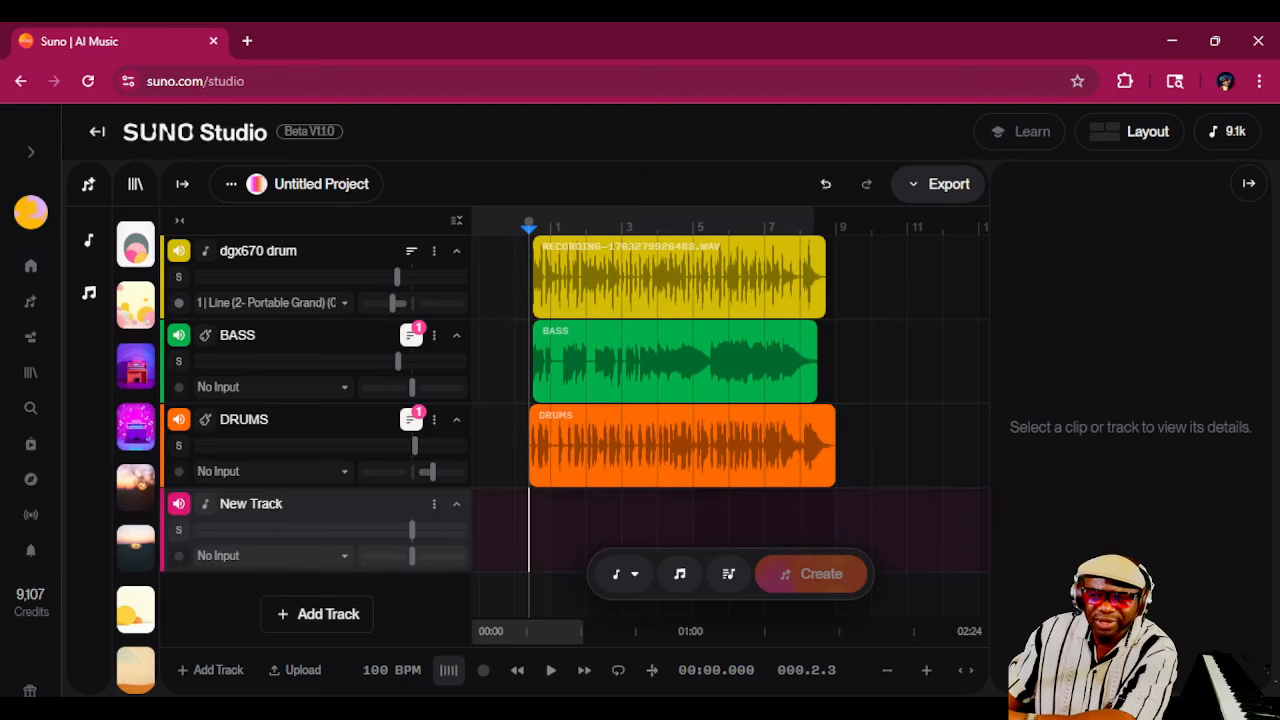
click(251, 503)
double_click(251, 503)
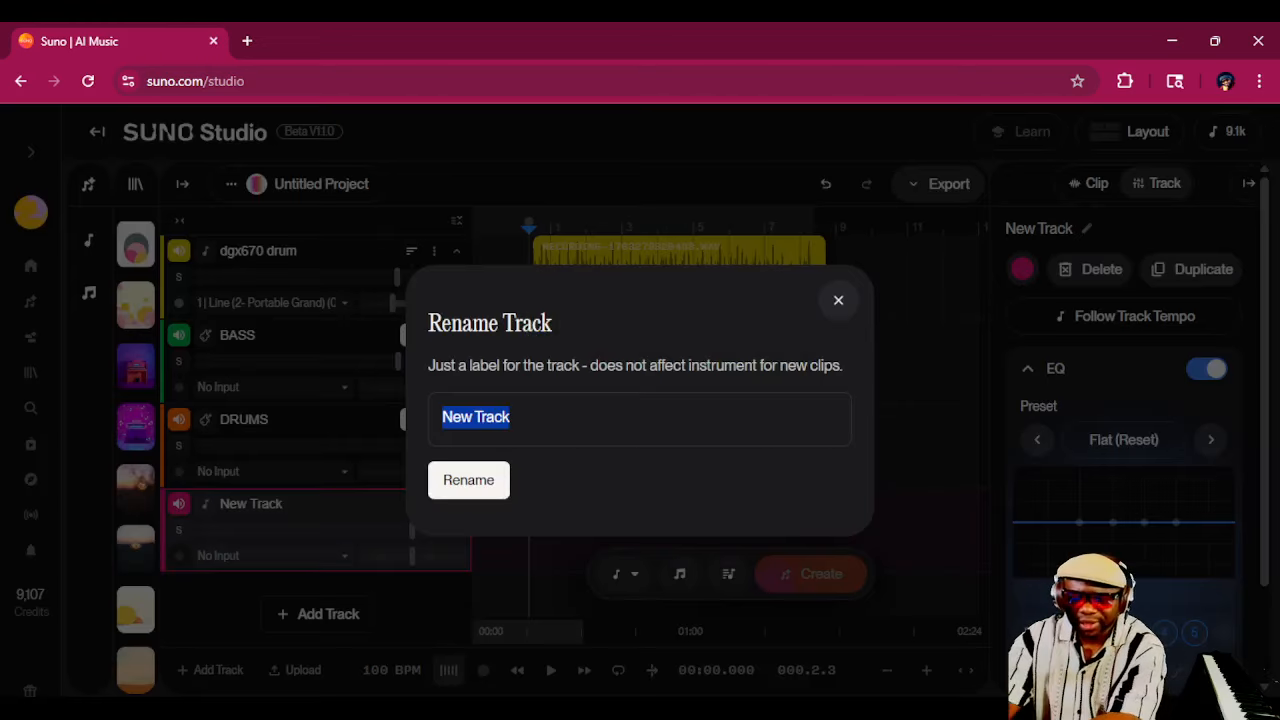
text(SYNTH)
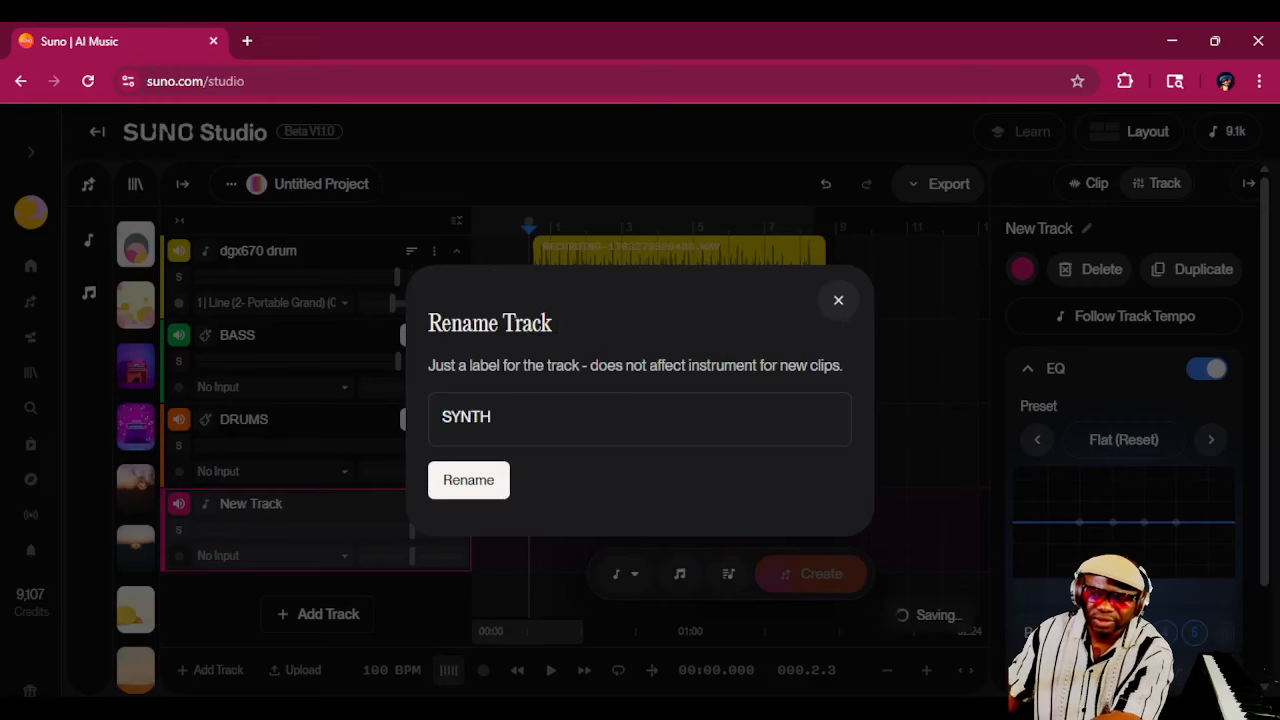
key(Return)
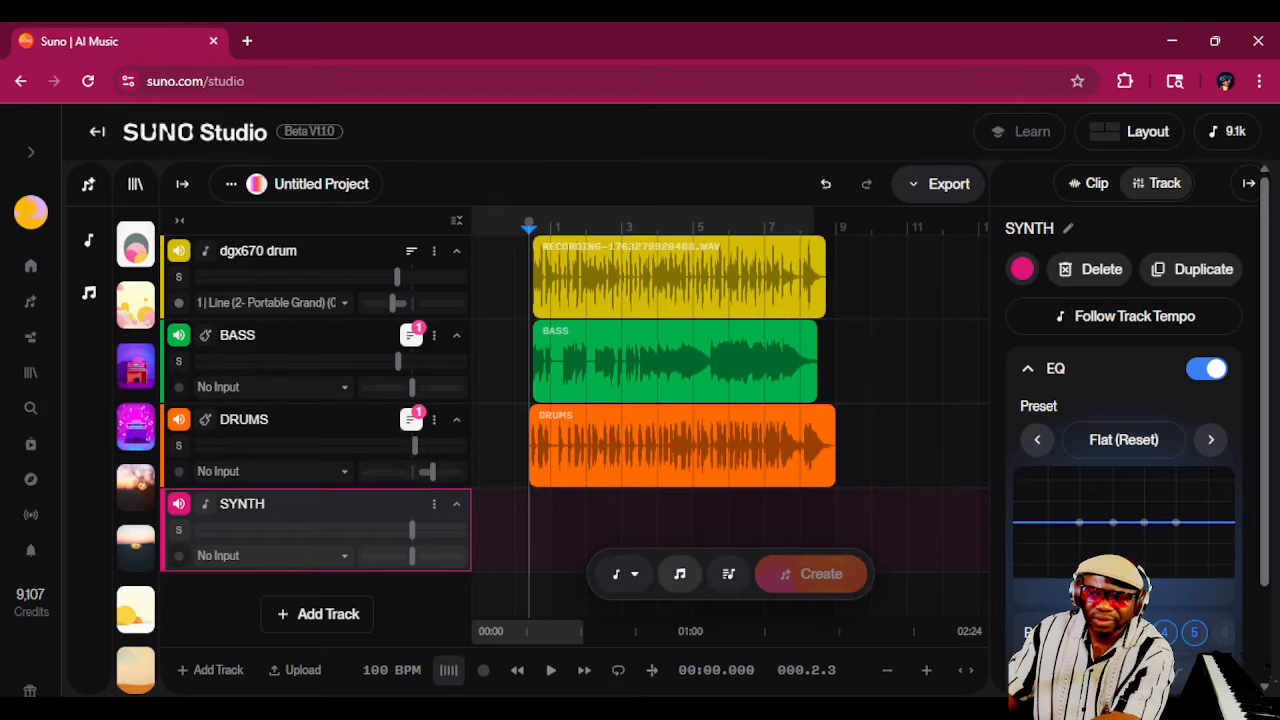
Step: Select the empty SYNTH range spanning the DRUMS clip, from 000.2.2 to about bar 9, and set its instrument to Synth
drag(527, 530, 836, 530)
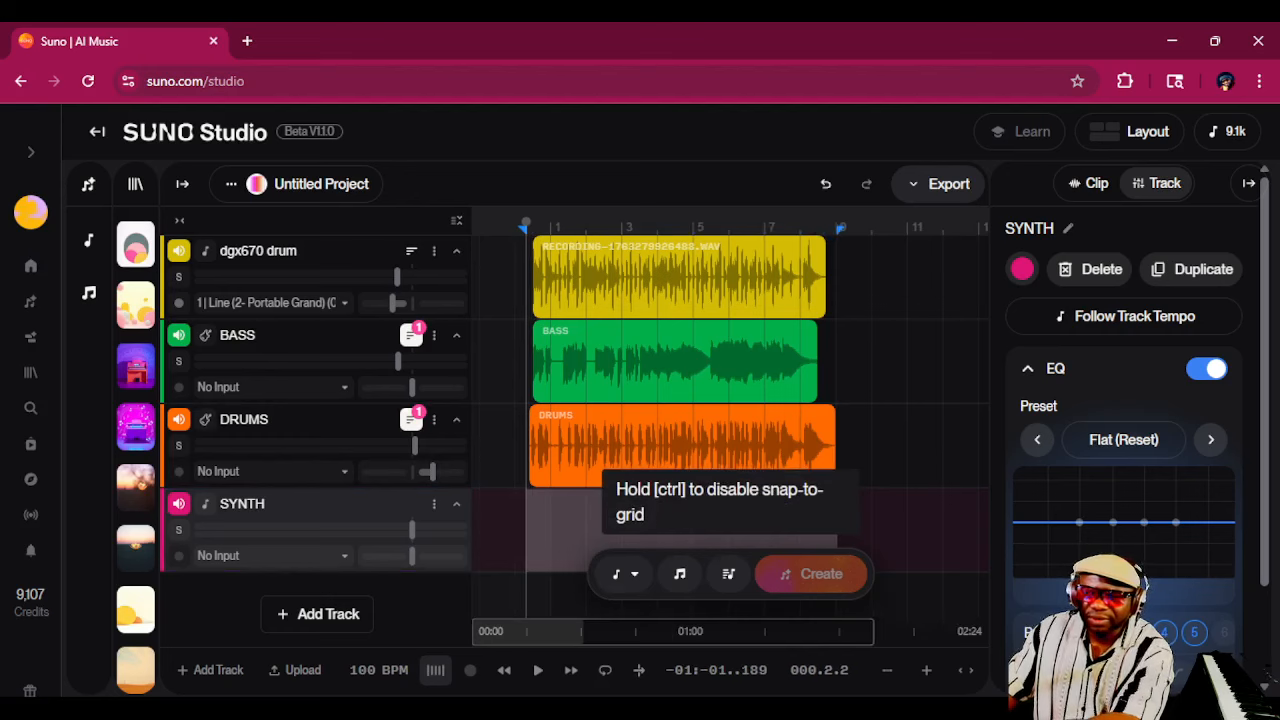
drag(836, 530, 836, 530)
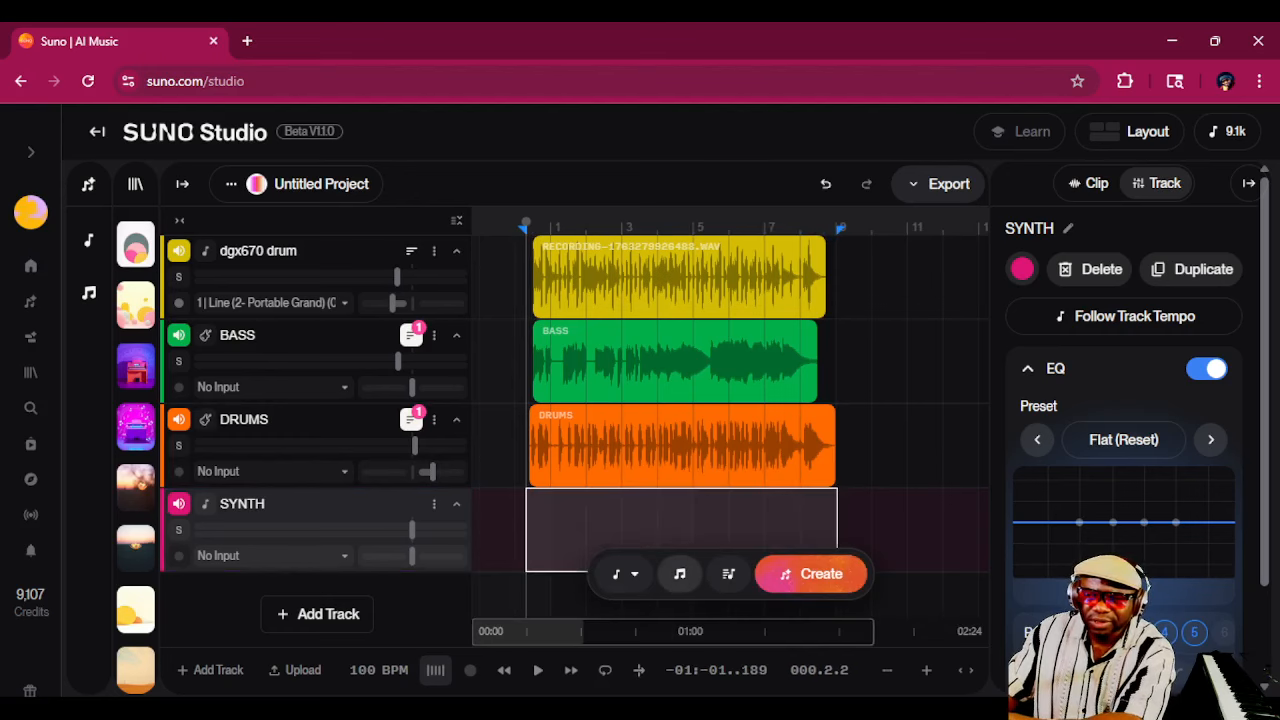
click(625, 573)
click(680, 364)
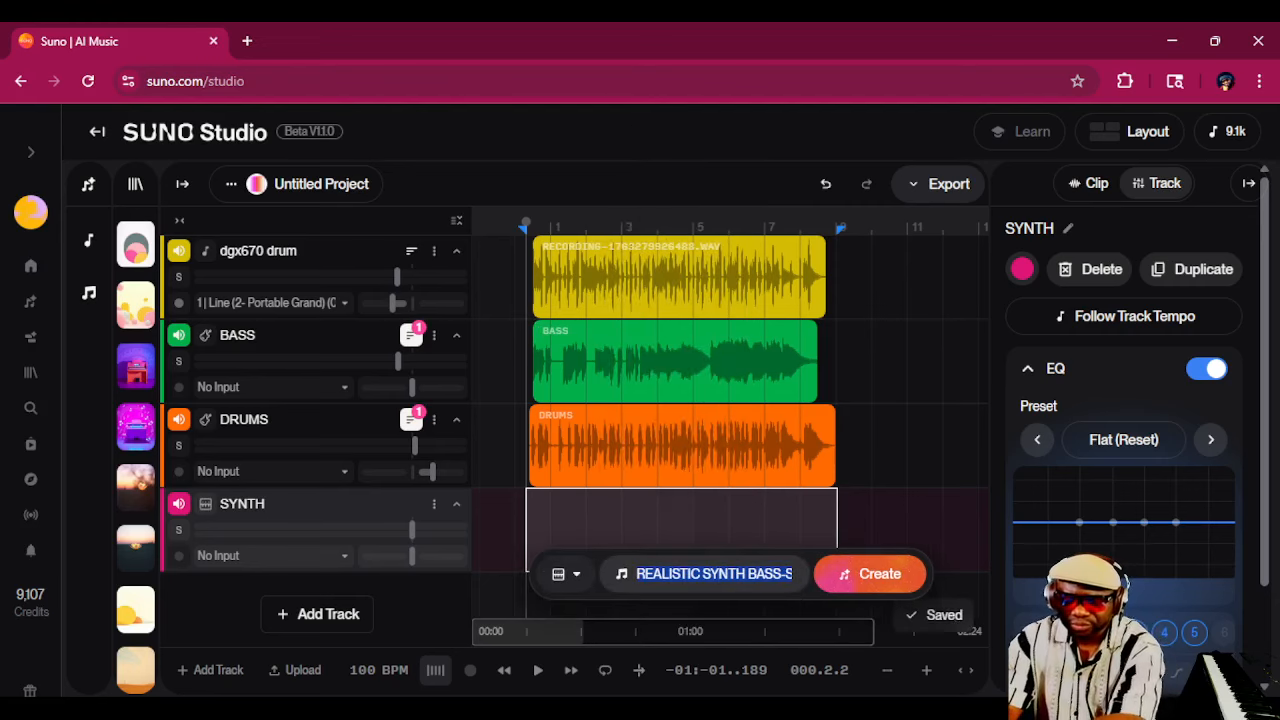
Step: Set the style prompt to "WEST COAST SYNTH KEYS" and generate the clip on the SYNTH track
text(WEST COAST SYNTH)
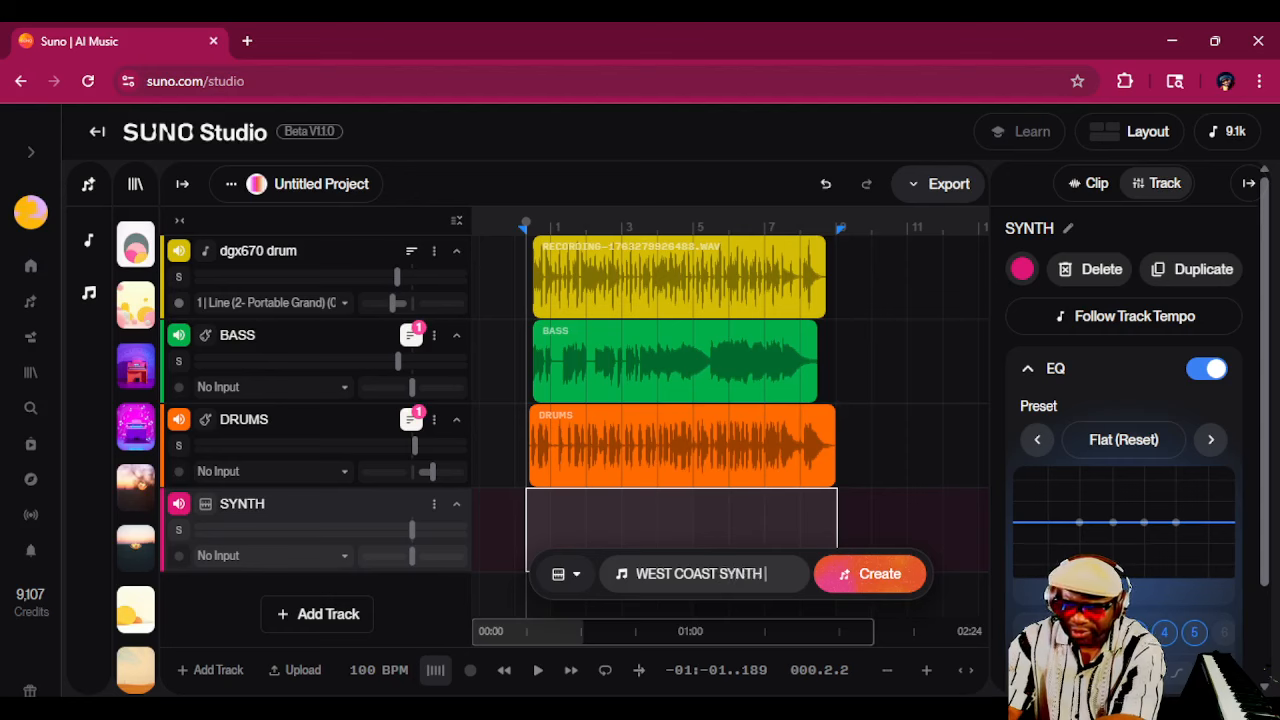
text(KEY)
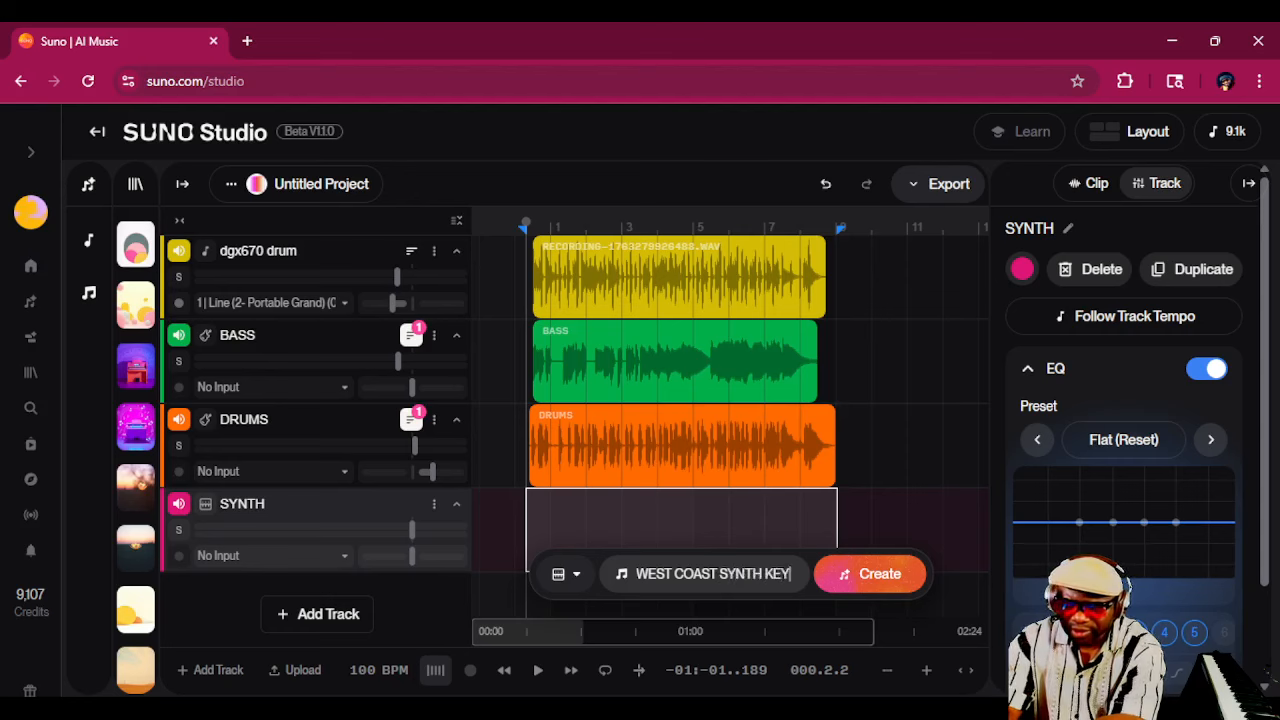
text(S)
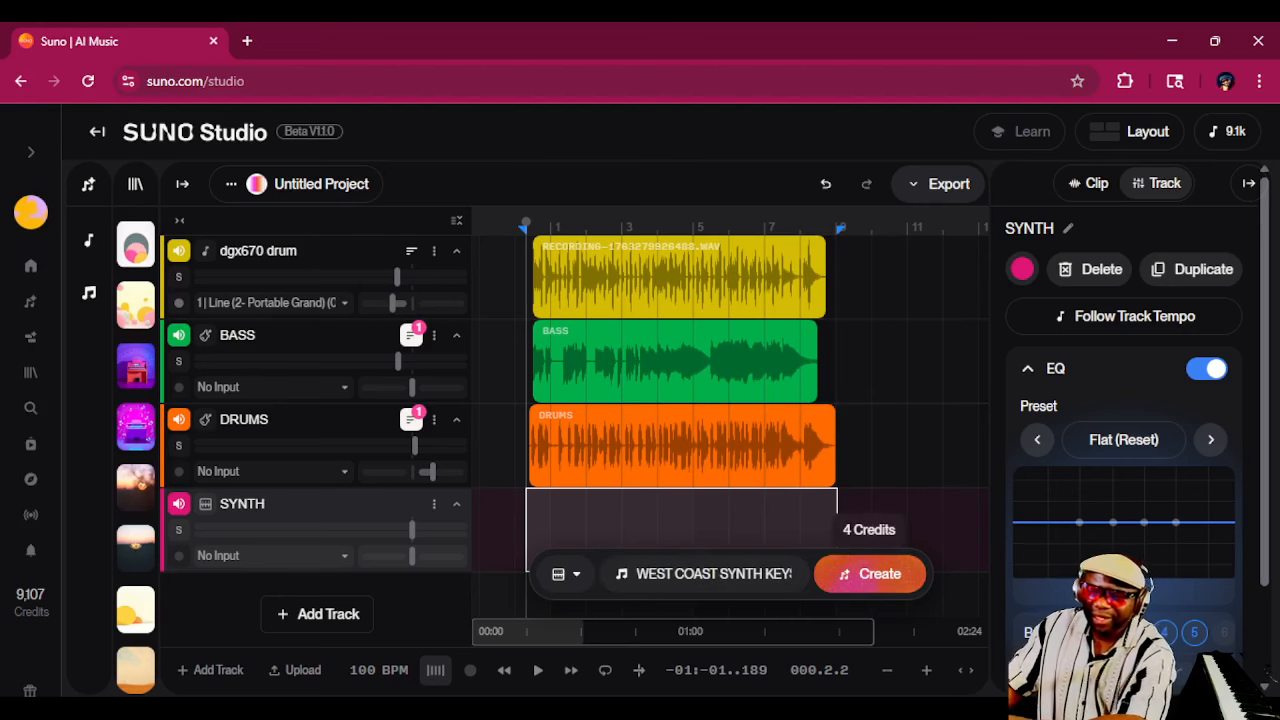
click(869, 574)
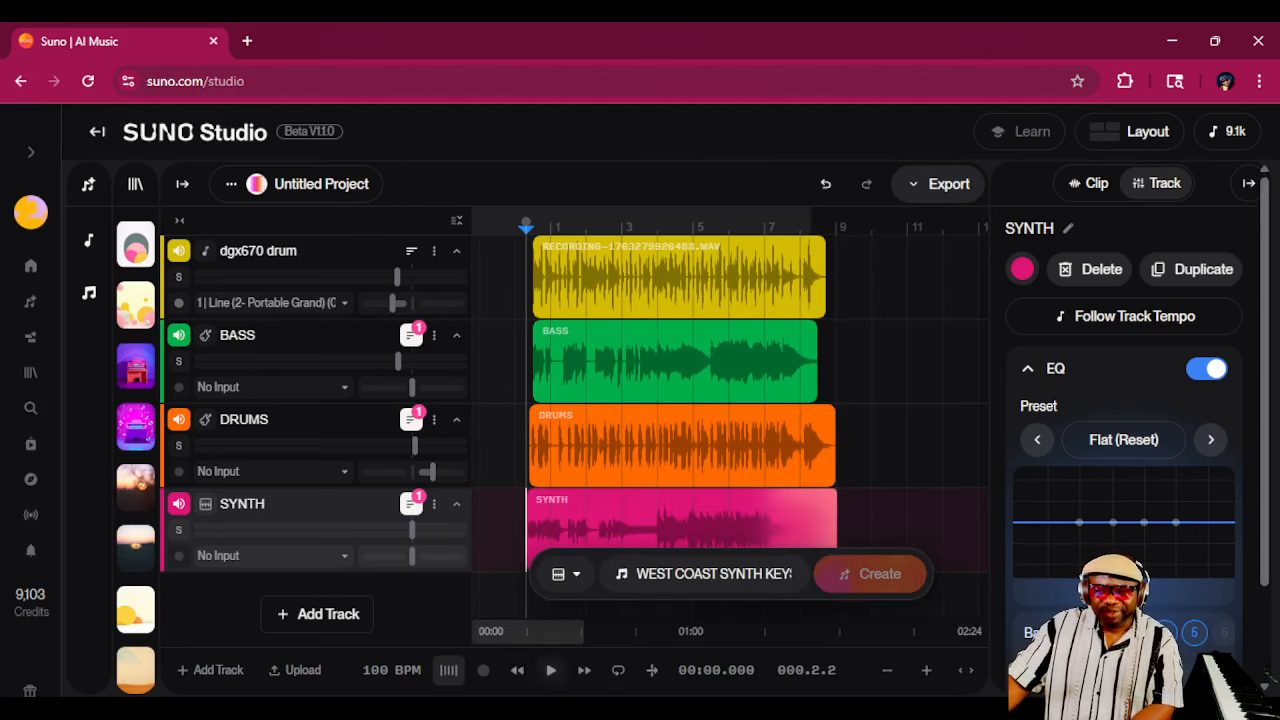
Step: Play the mix, pan the SYNTH track moderately to the right and lower its volume slightly, ending with playback stopped
click(550, 670)
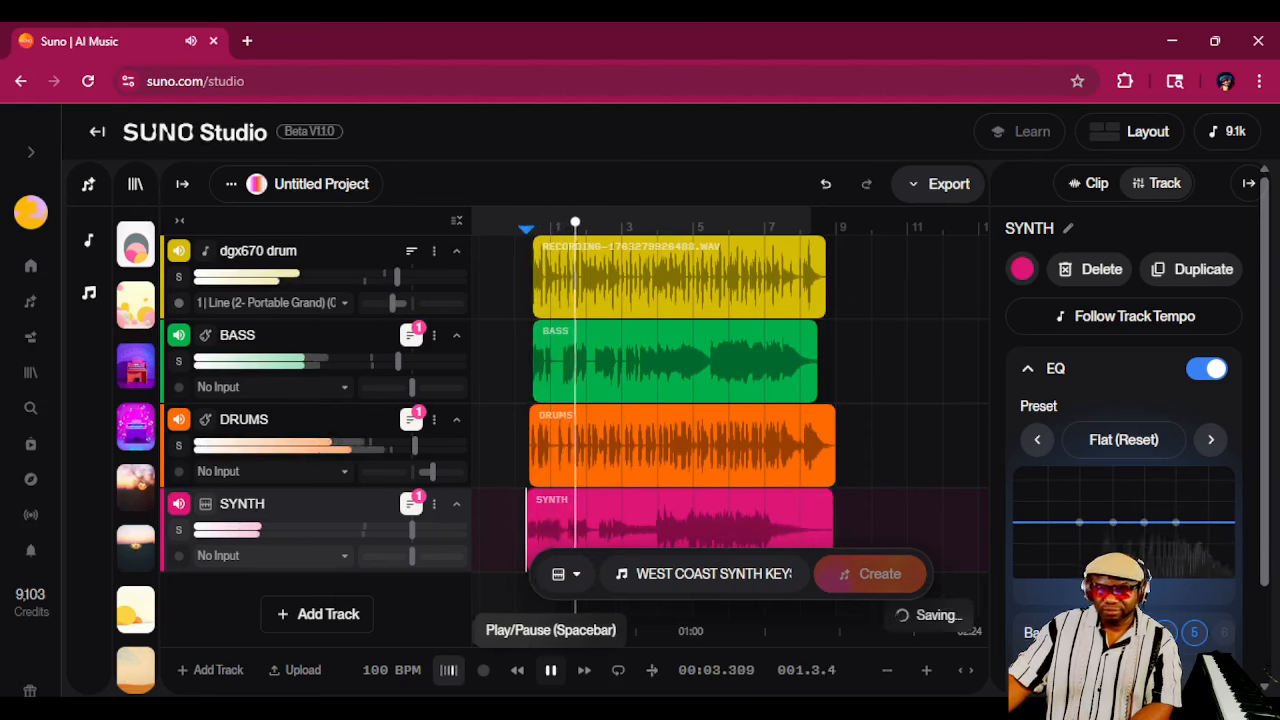
mouse_move(412, 556)
mouse_down()
mouse_move(449, 556)
mouse_move(437, 556)
mouse_up()
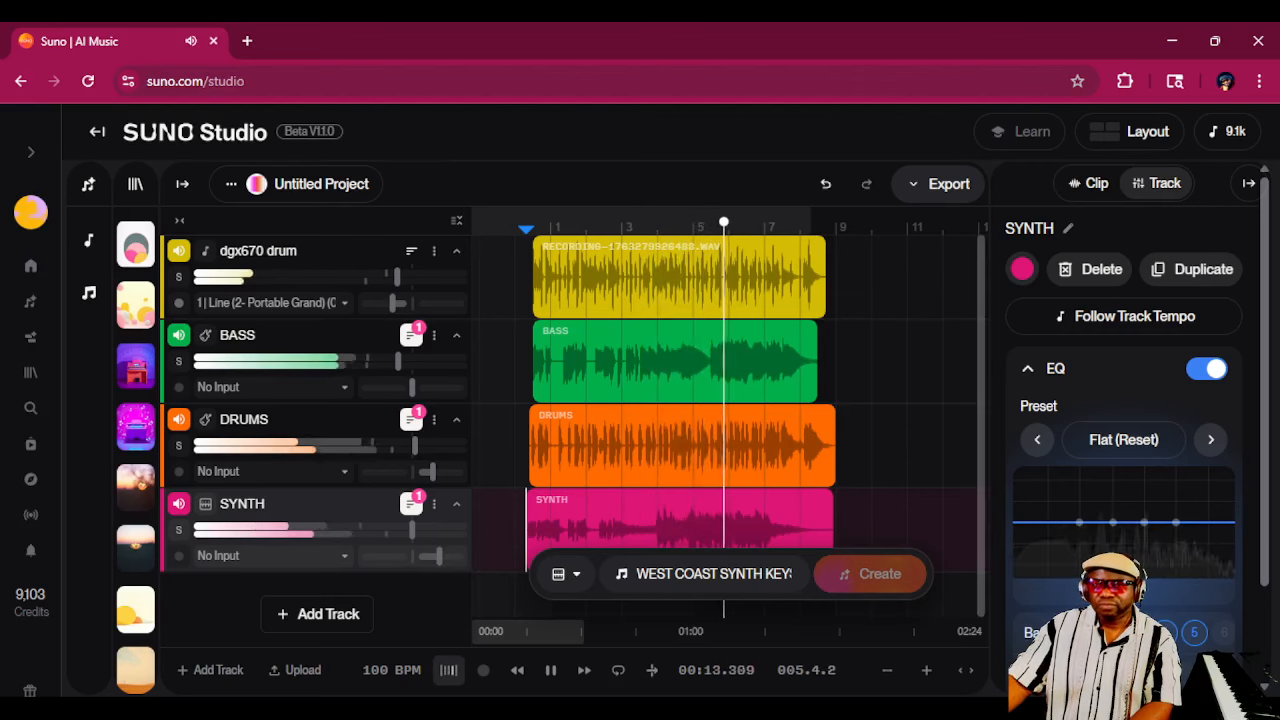
scroll(412, 405, down, 2)
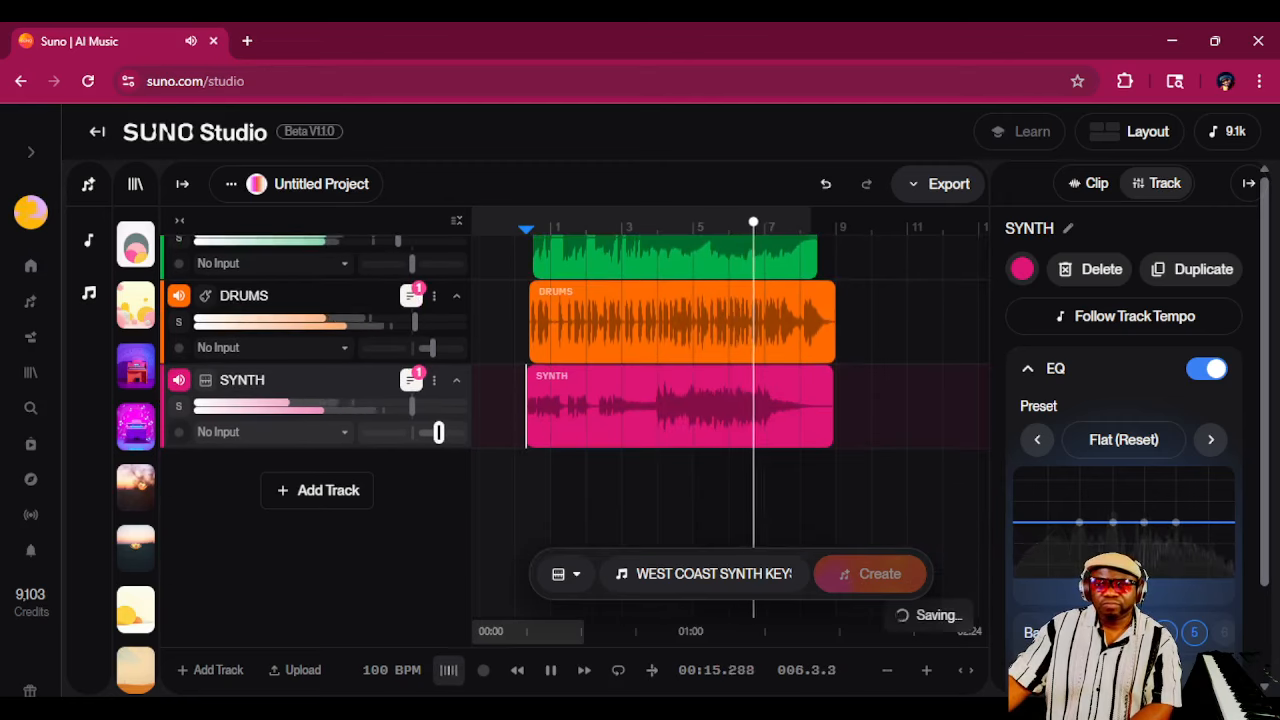
drag(412, 405, 400, 405)
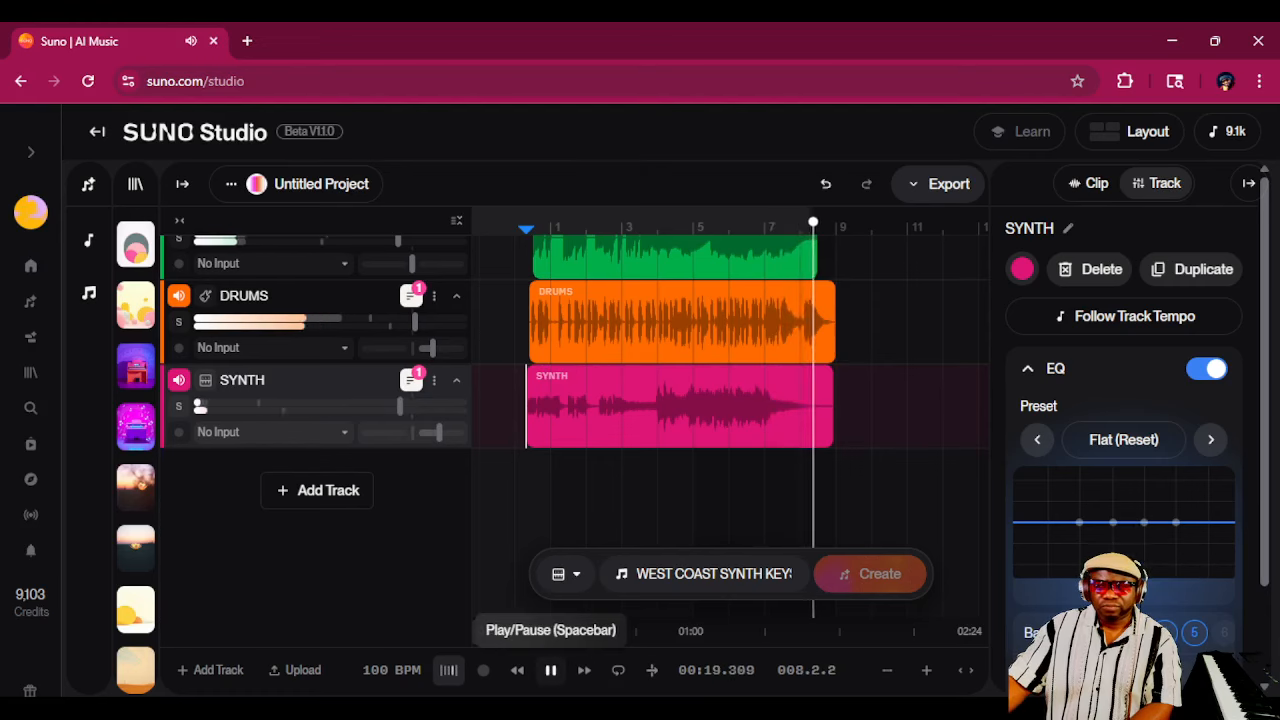
click(550, 670)
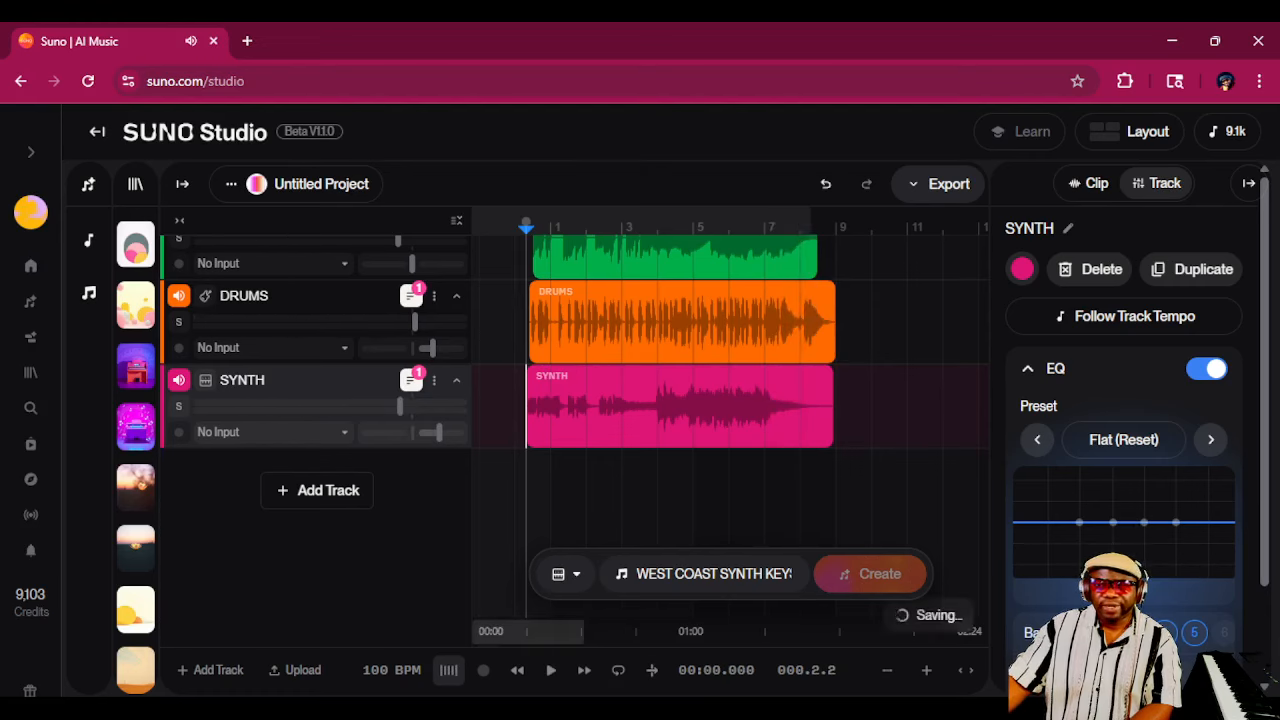
Step: Add an empty track below SYNTH and select its range from 000.2.1 to about bar 9, spanning the DRUMS clip
click(317, 490)
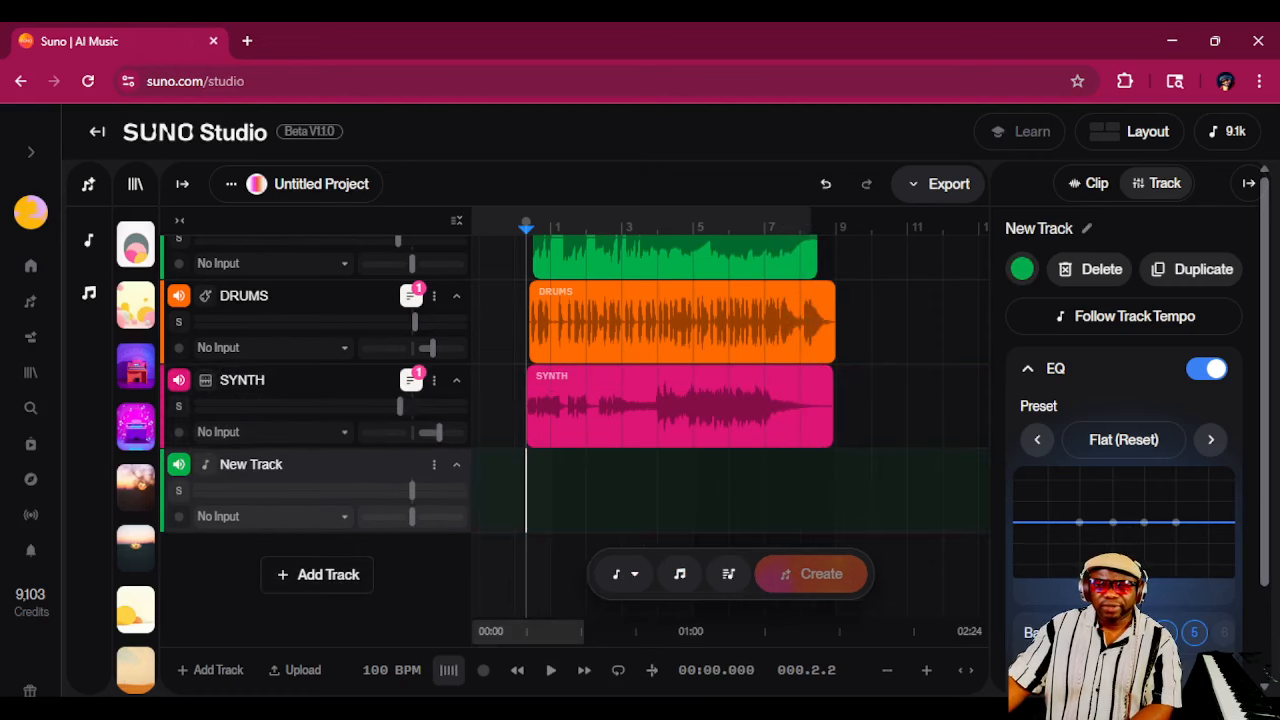
click(515, 490)
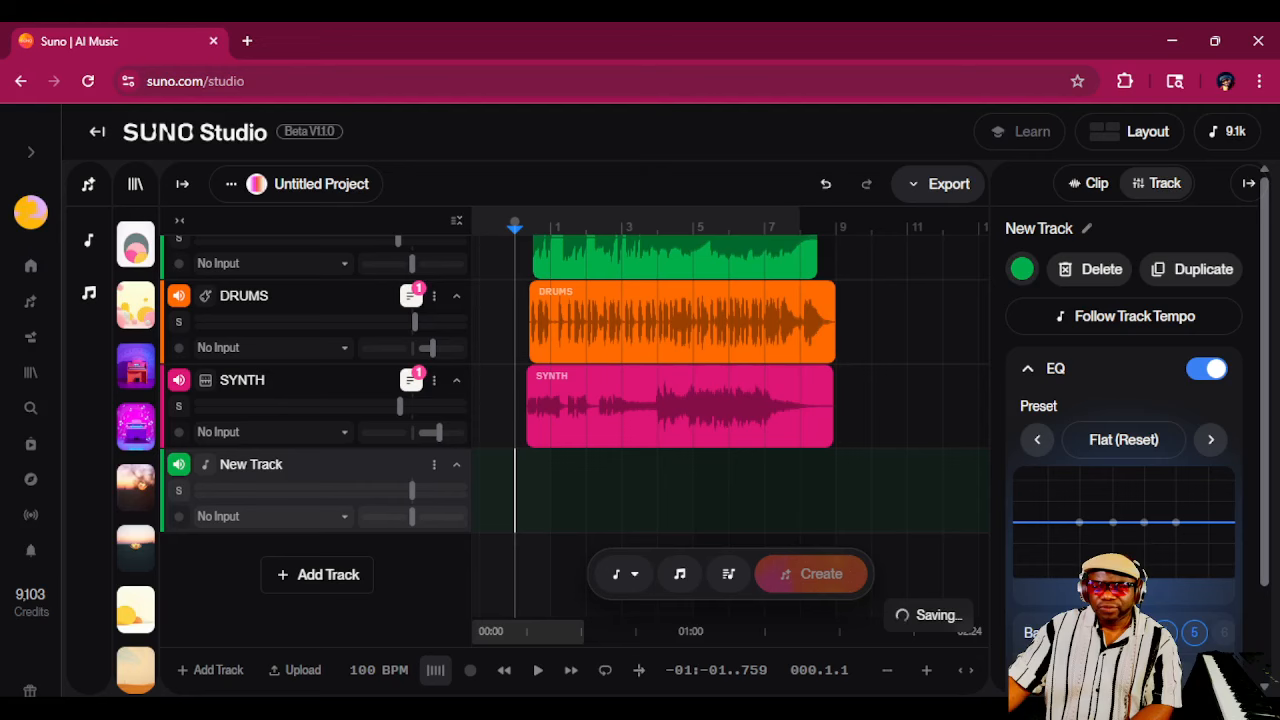
drag(836, 490, 525, 490)
Step: Set the new track's instrument to Guitar and its style prompt to "FUNKY PICK GUITAR"
click(624, 574)
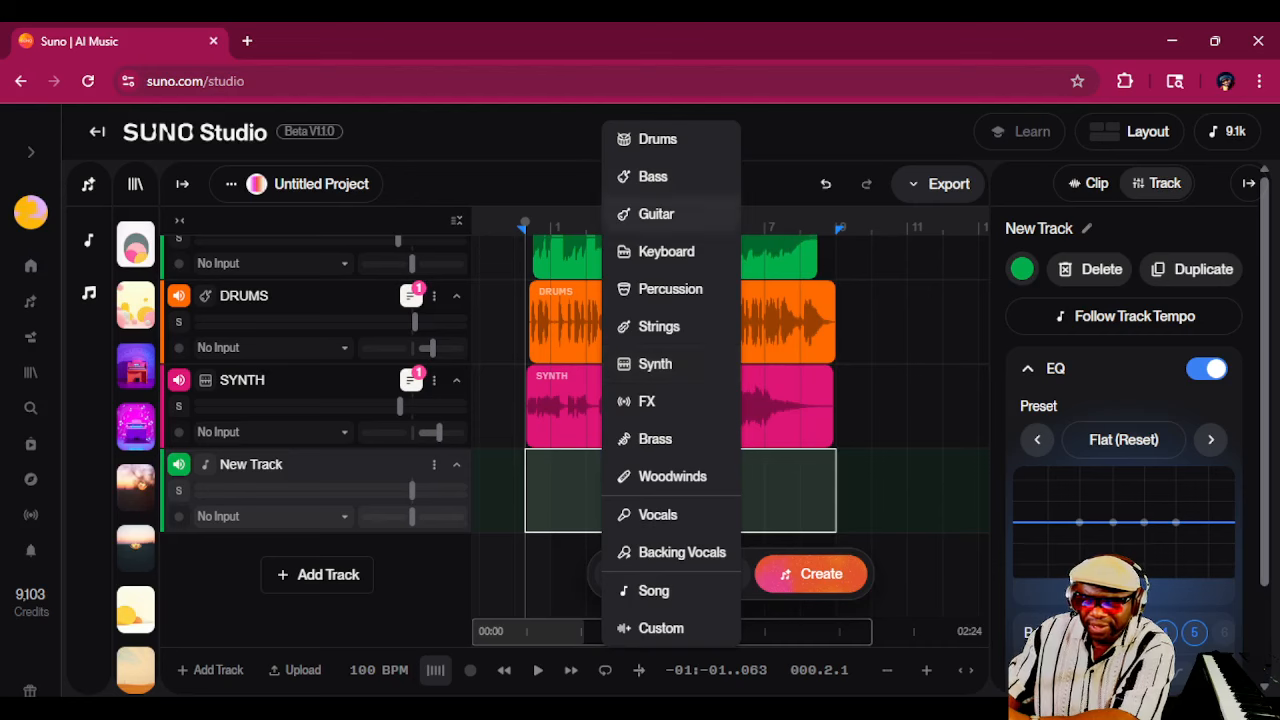
click(656, 214)
triple_click(754, 574)
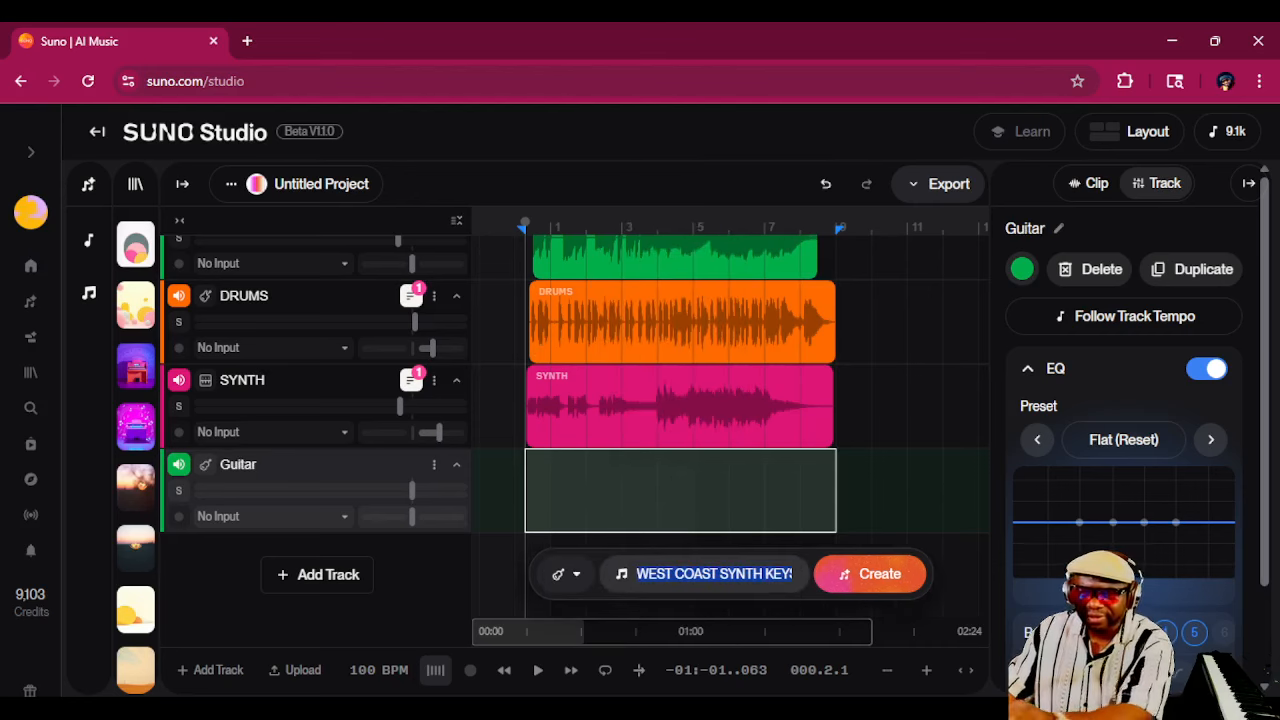
text(FUNKY PICK GUITAR)
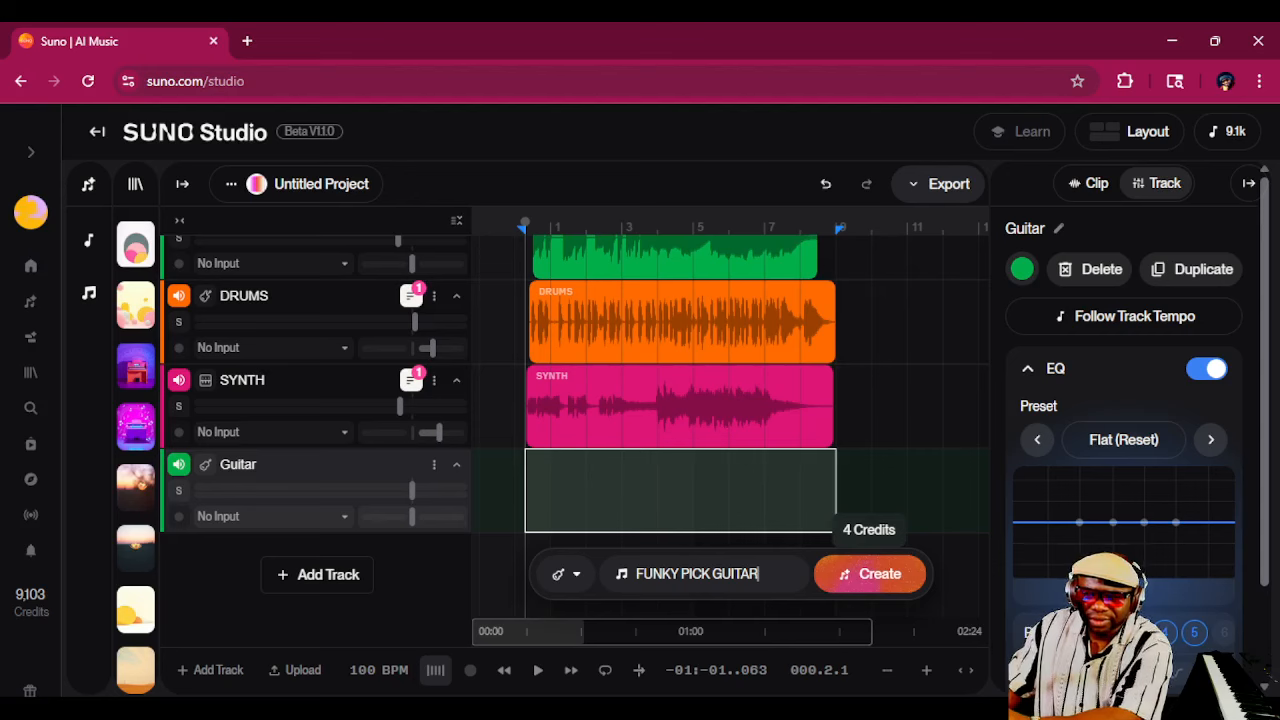
Step: Generate the guitar clip on the Guitar track and play the mix from the section start
click(869, 573)
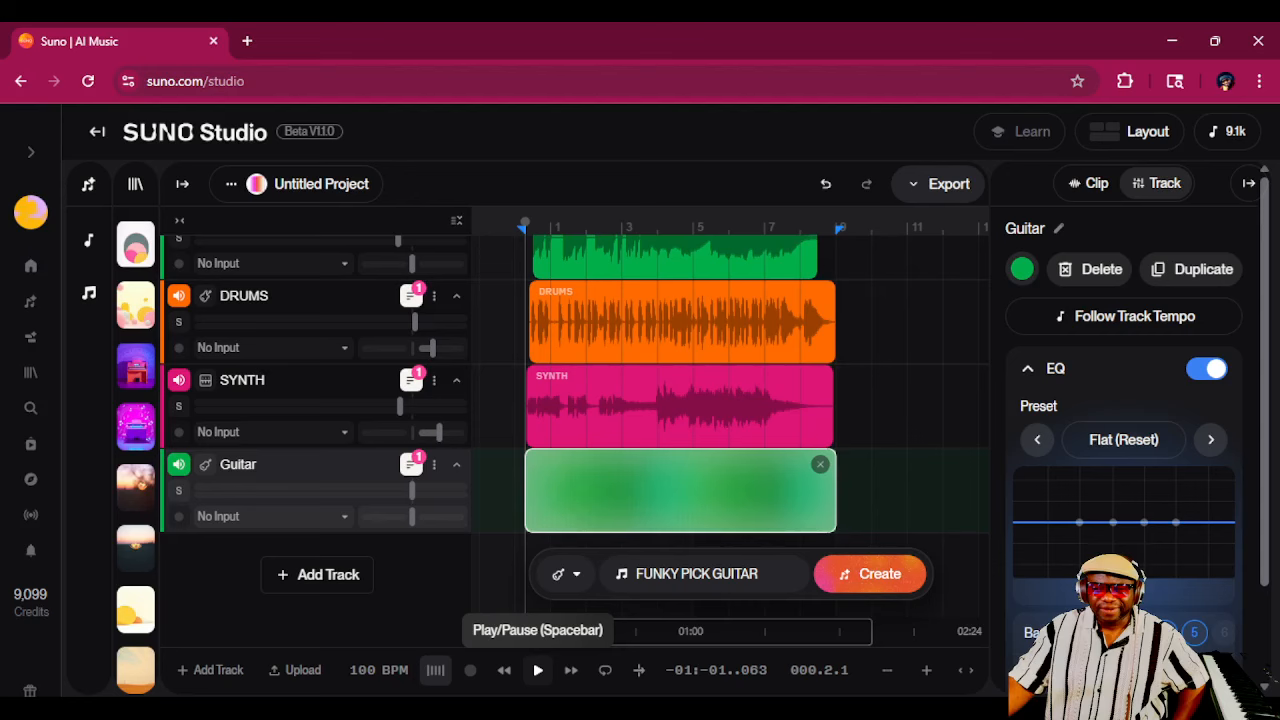
click(538, 670)
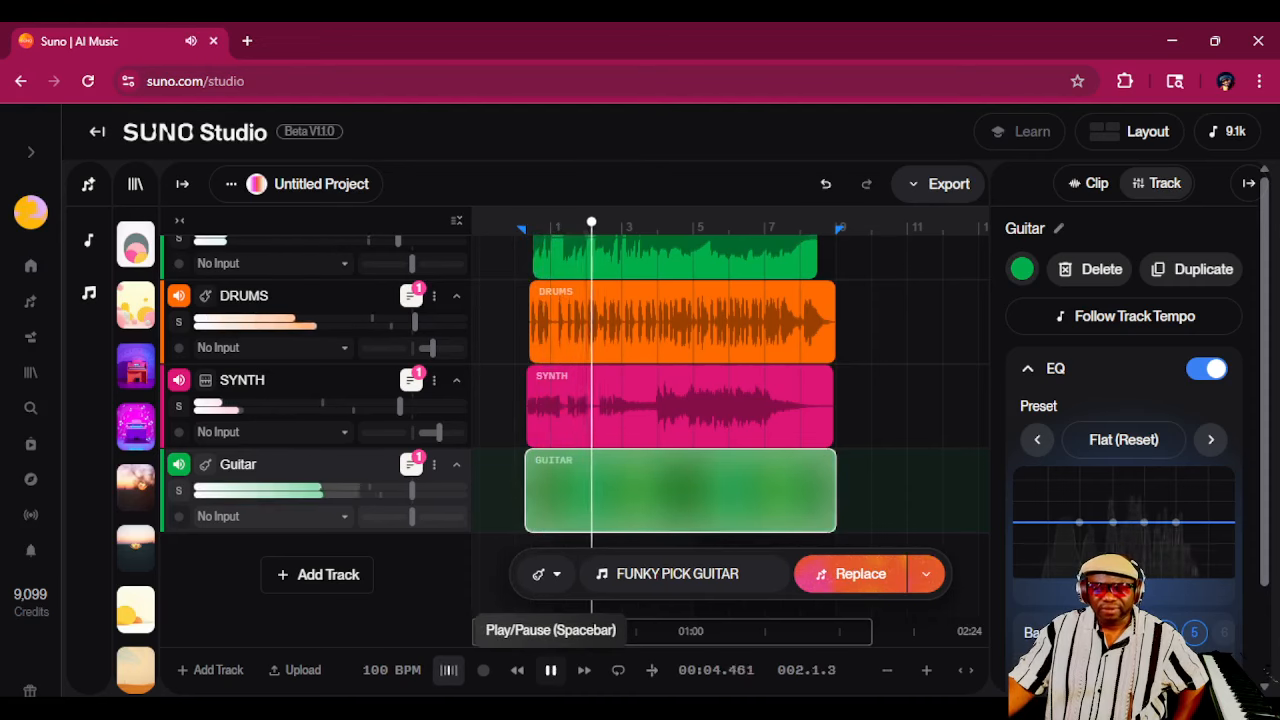
click(550, 670)
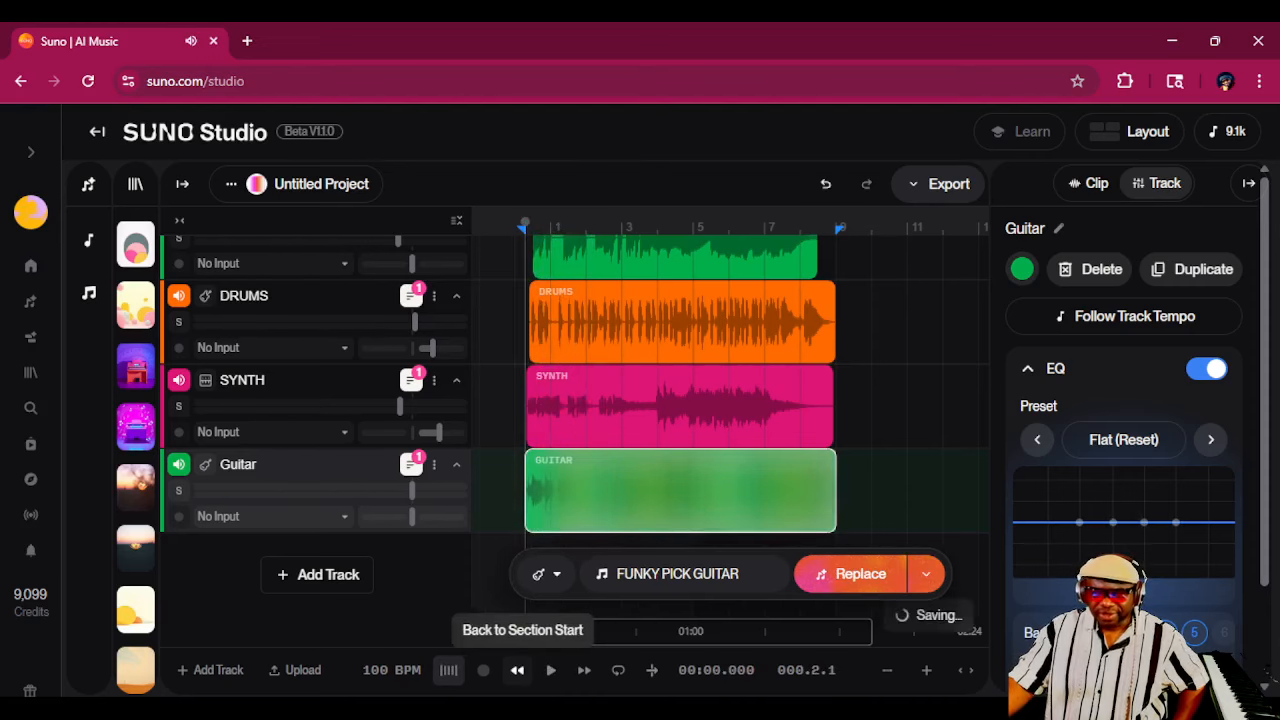
click(517, 670)
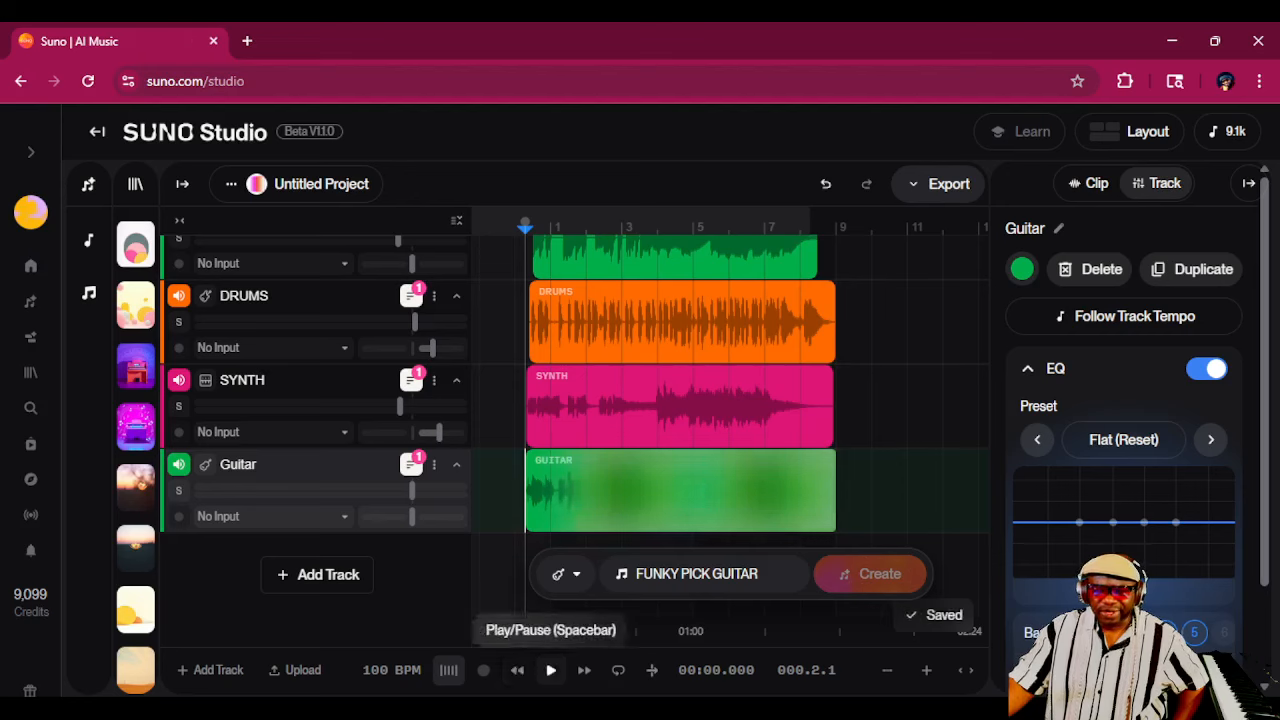
click(550, 670)
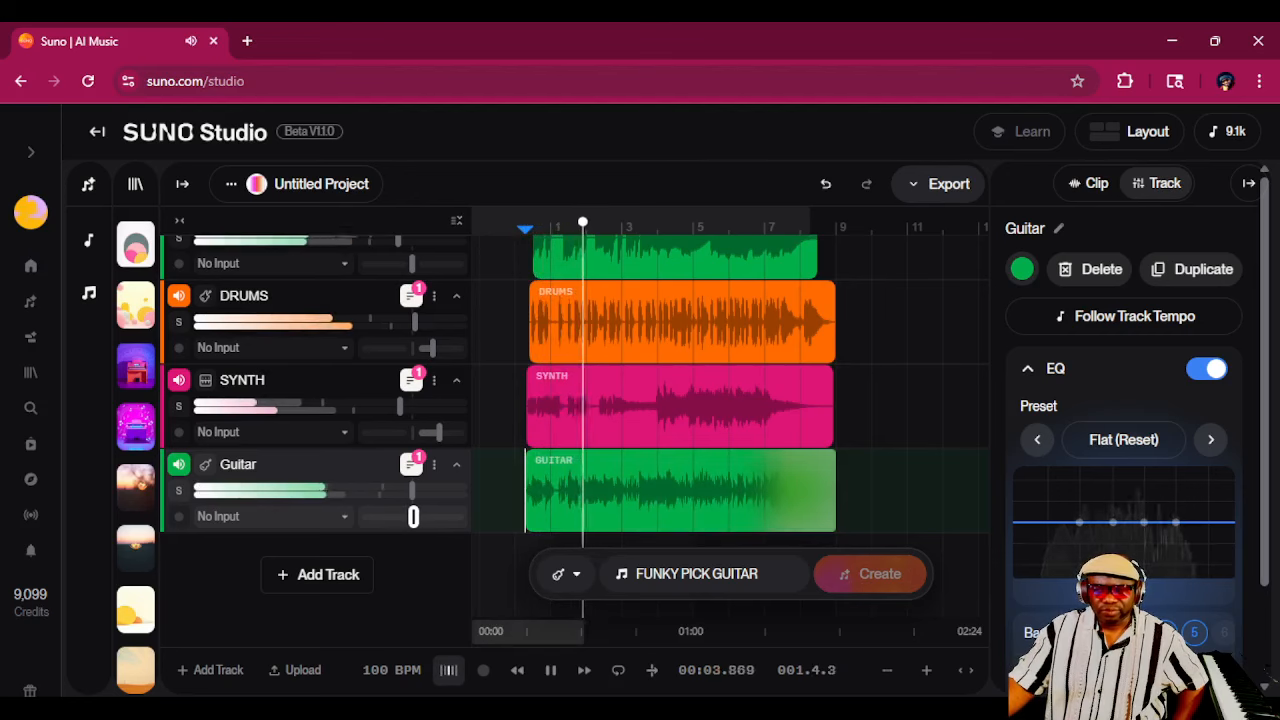
Step: Pan the Guitar track strongly to the left, nudge SYNTH's pan further right and its volume up slightly, ending with playback stopped
drag(414, 516, 440, 516)
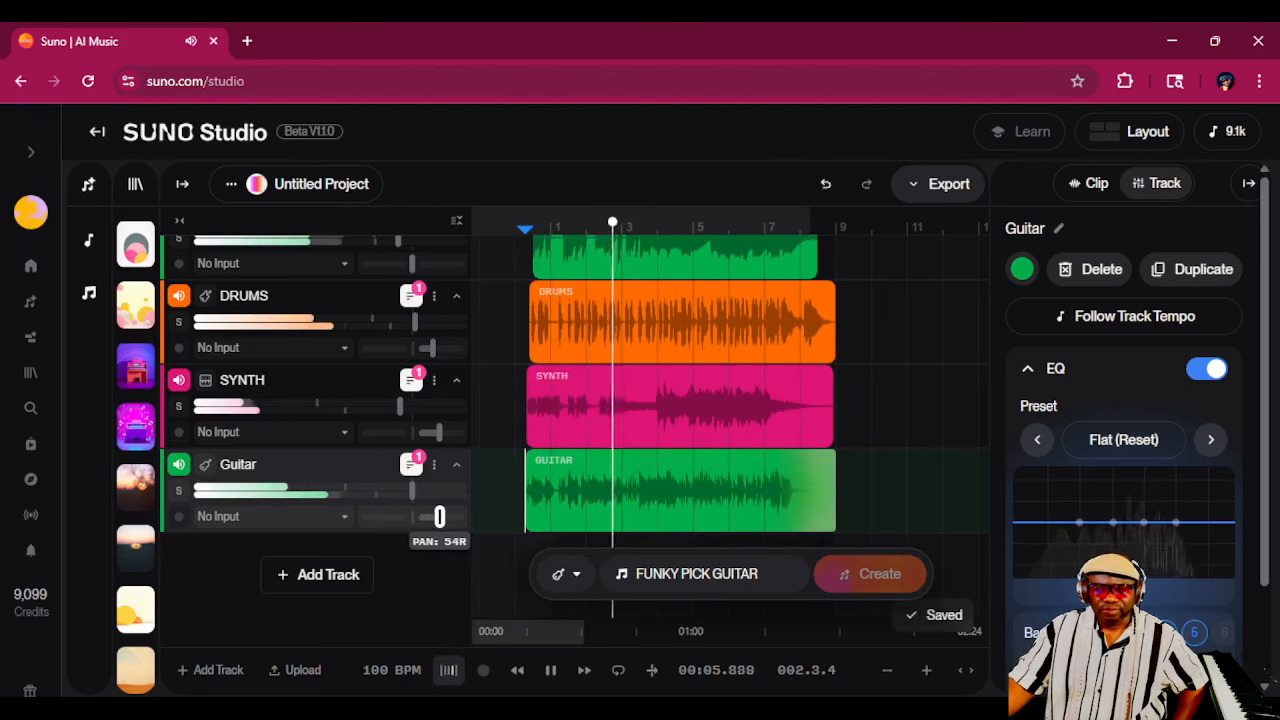
drag(440, 516, 372, 516)
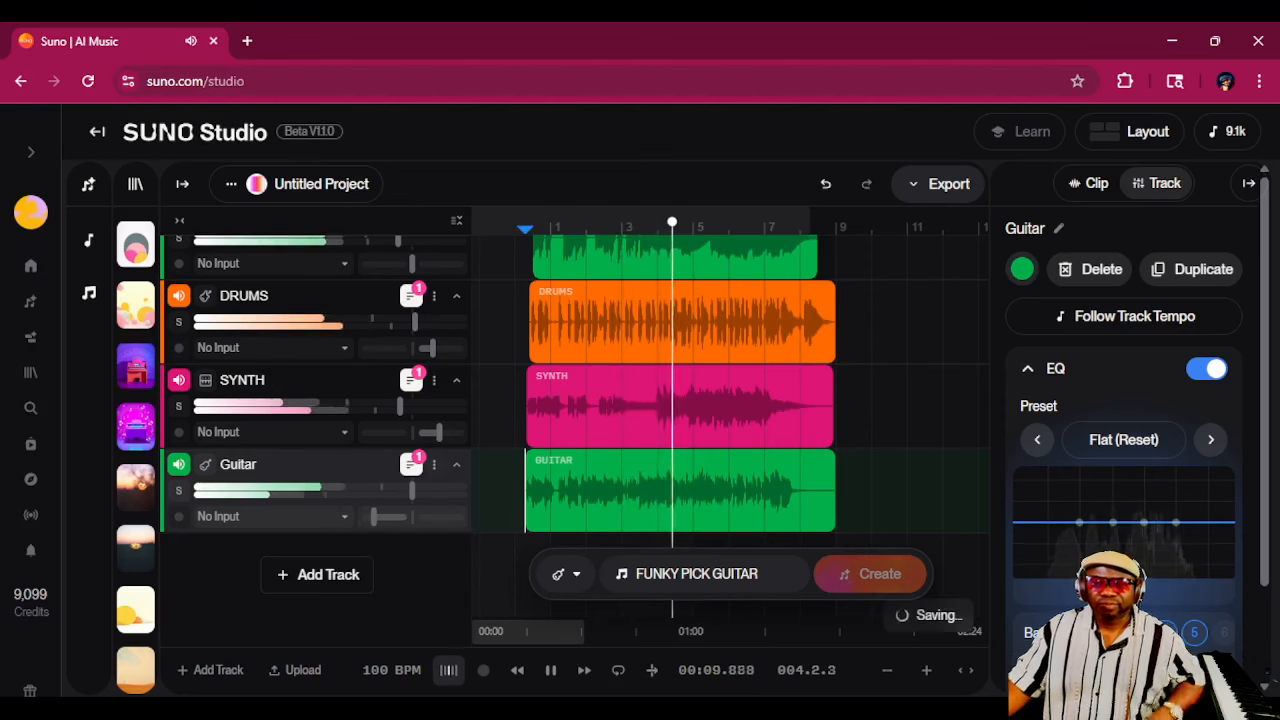
drag(431, 432, 404, 406)
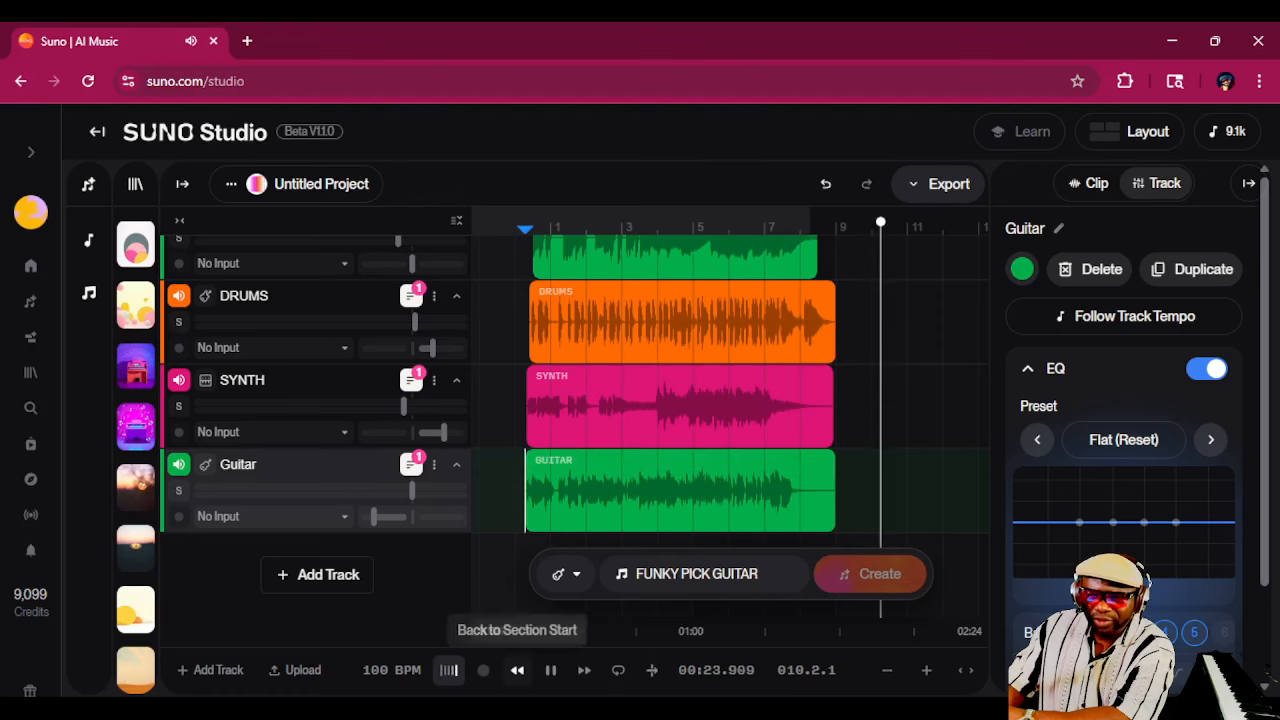
click(550, 670)
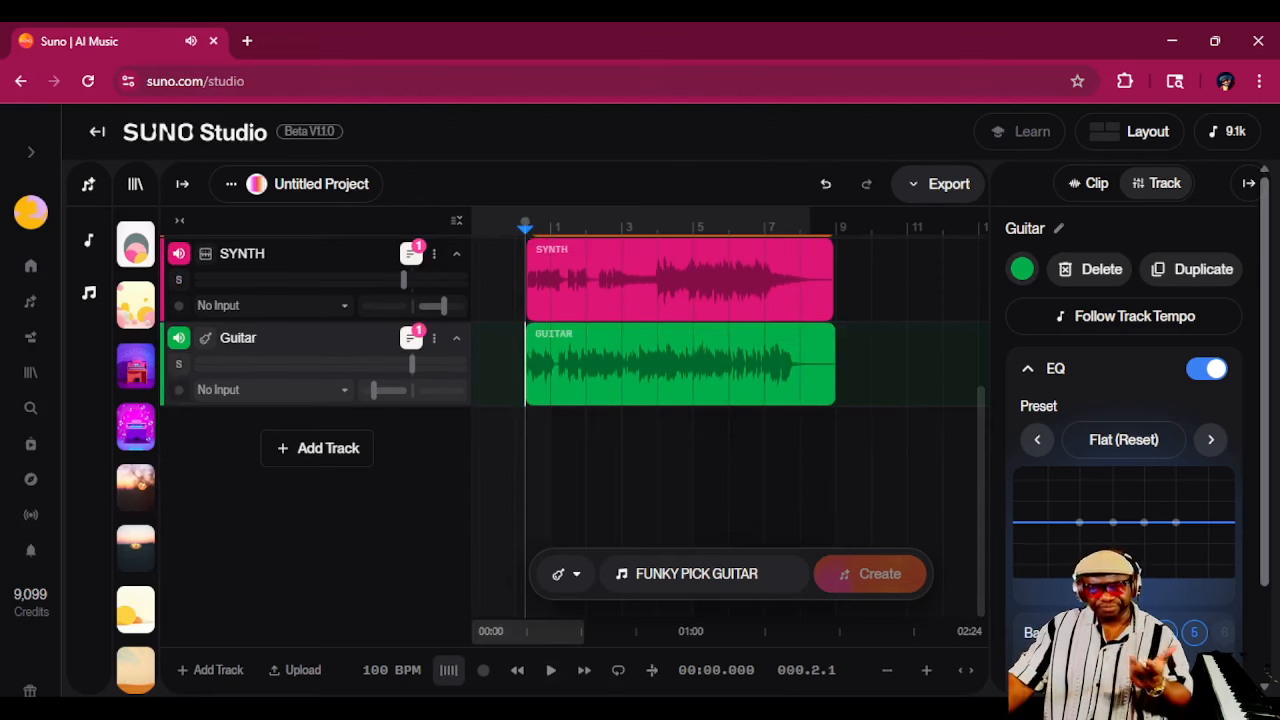
Step: Add an empty track named HORNS below Guitar and select its range from 000.1.4 to about bar 9
click(317, 448)
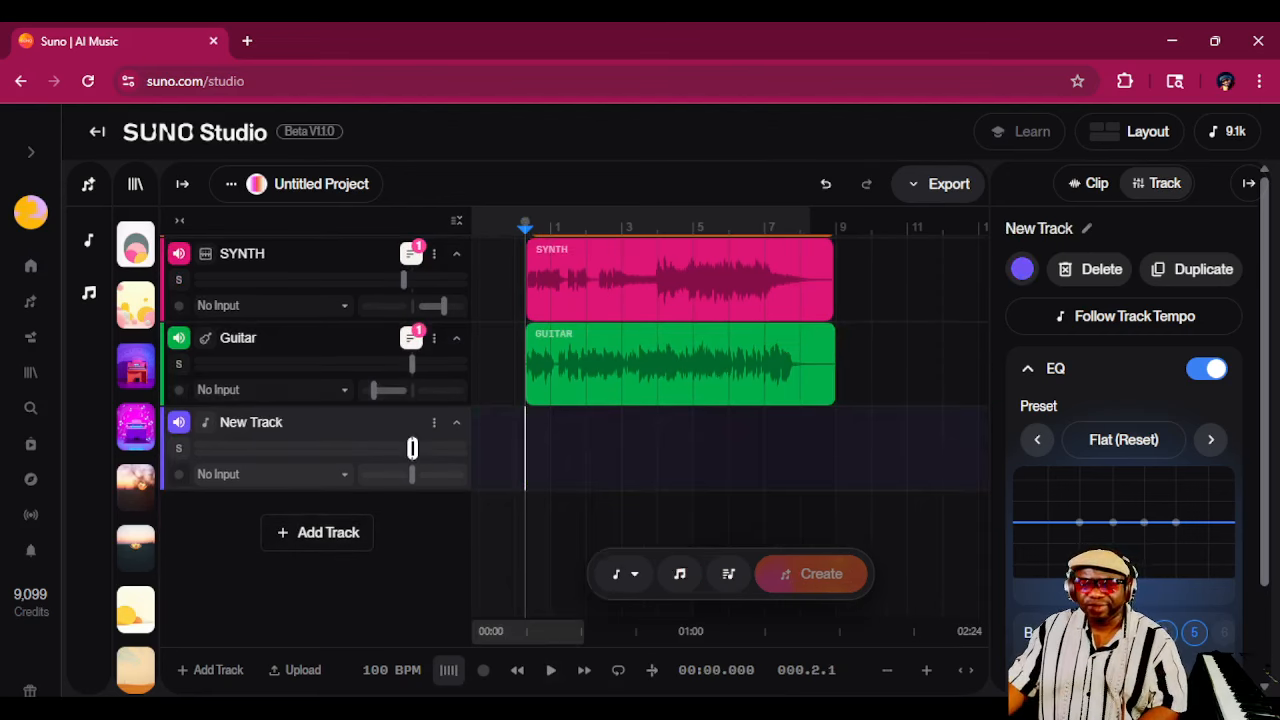
double_click(251, 422)
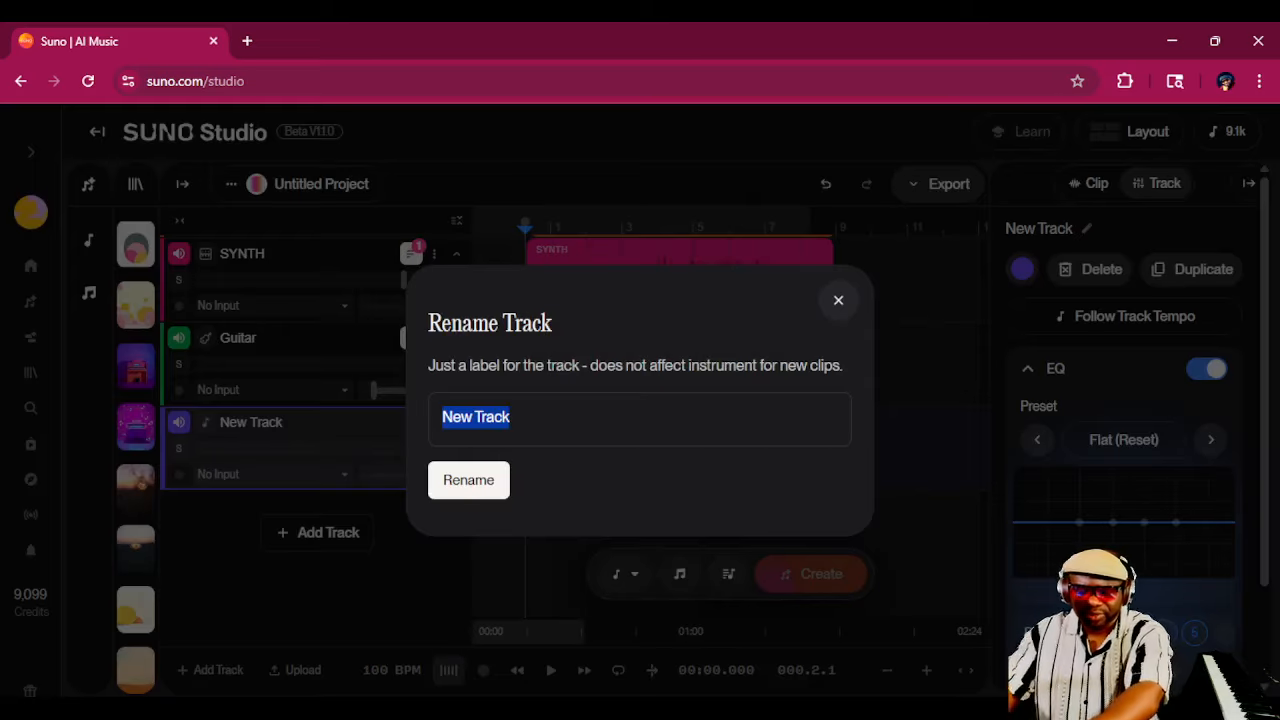
text(HORNS)
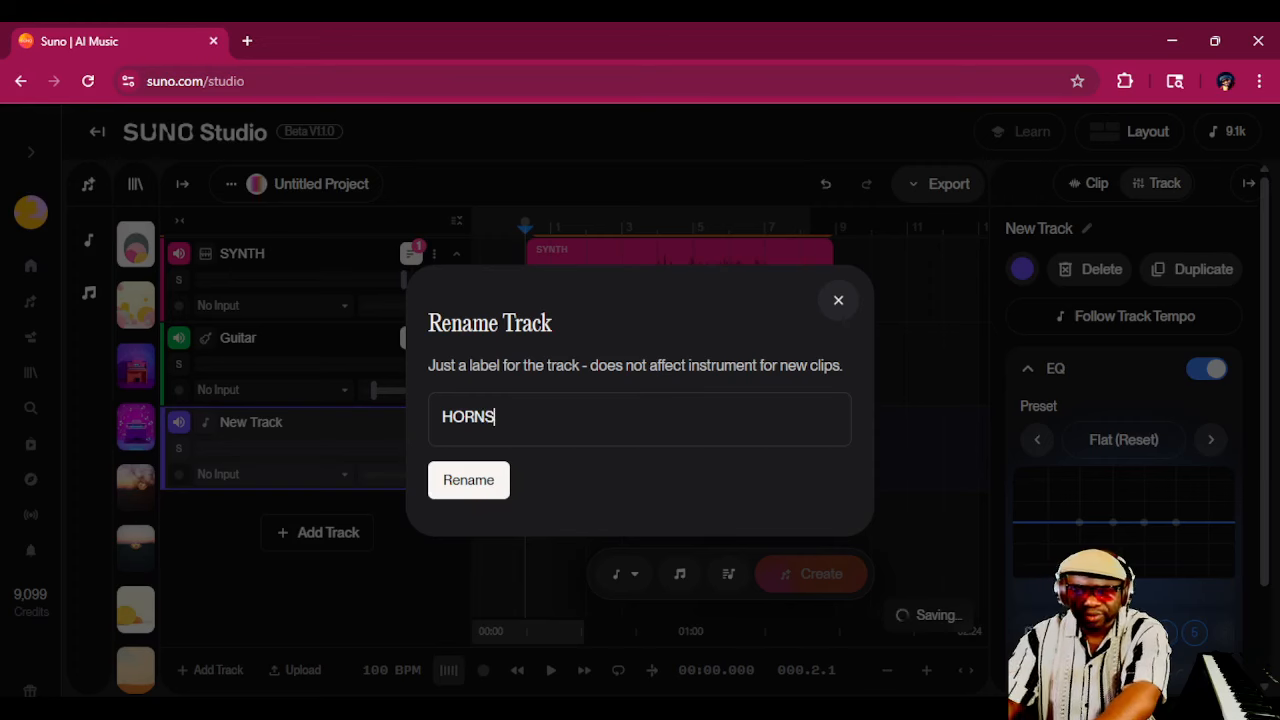
key(Return)
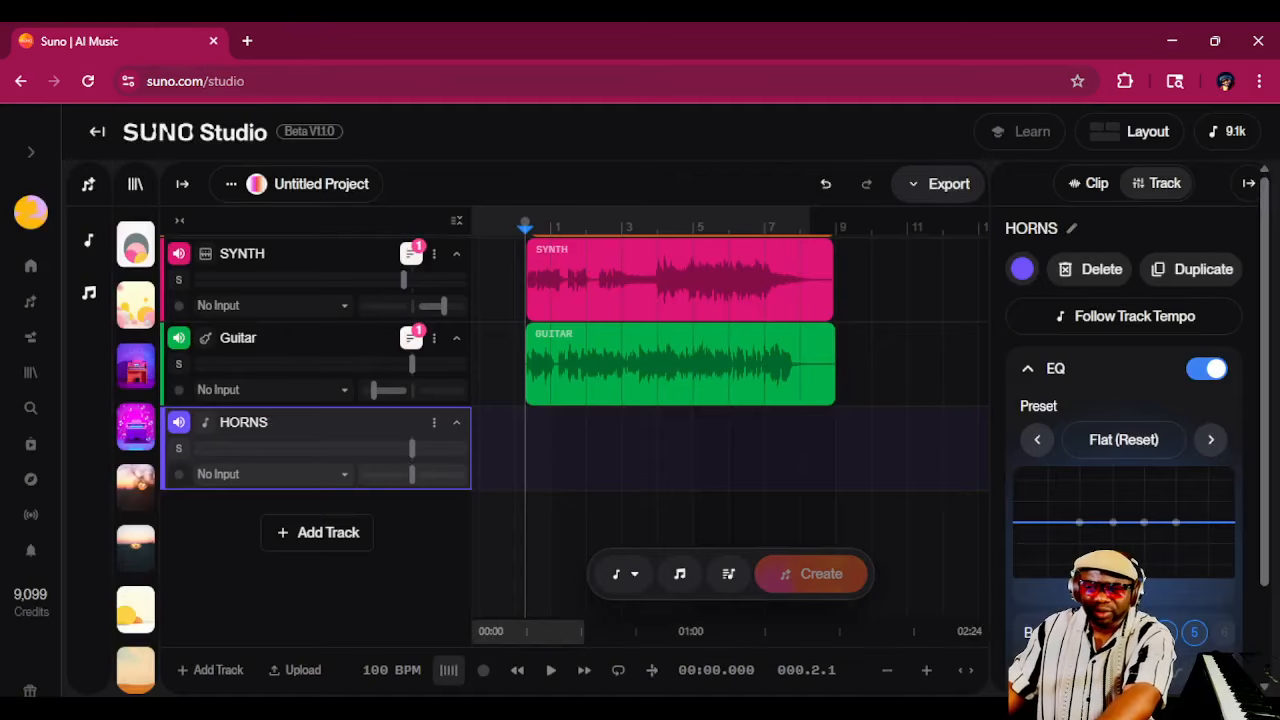
drag(514, 448, 683, 448)
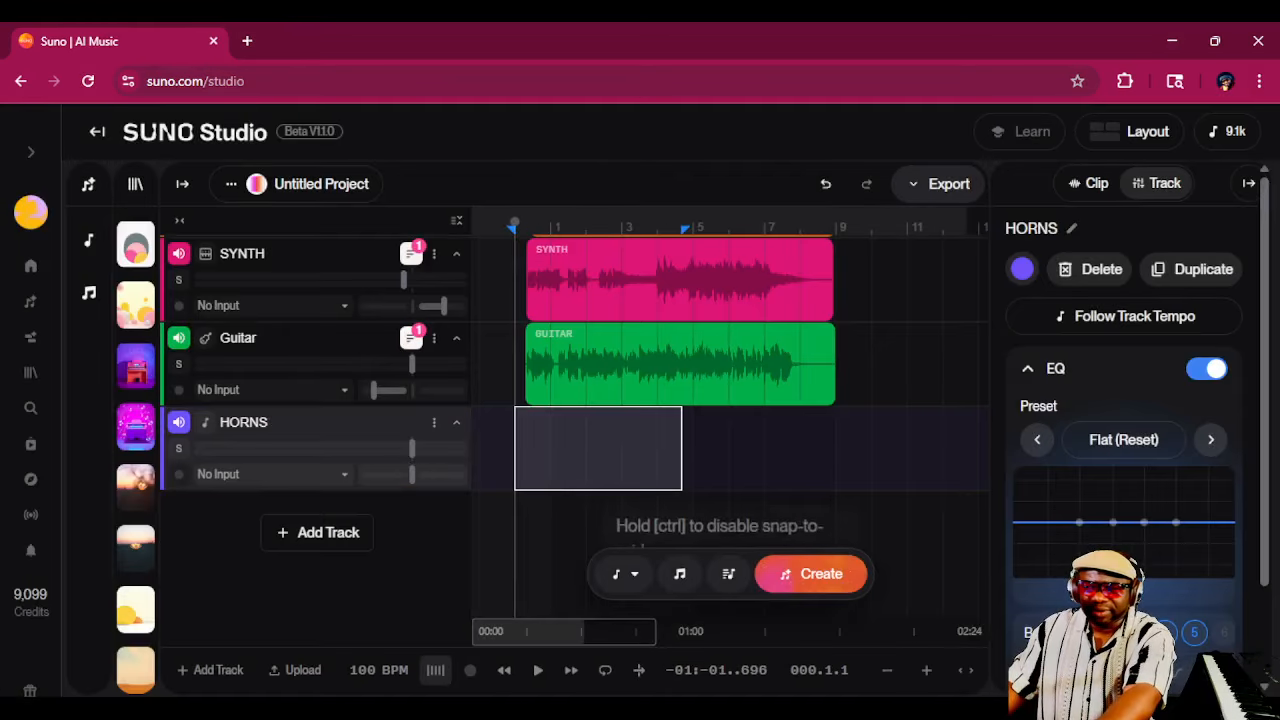
drag(840, 448, 523, 448)
Step: Set the HORNS track's instrument to Brass, its style prompt to "FUNKY, HIPHOP BRAZZ HITS. SHARP STABBERS", and generate the clip
click(624, 574)
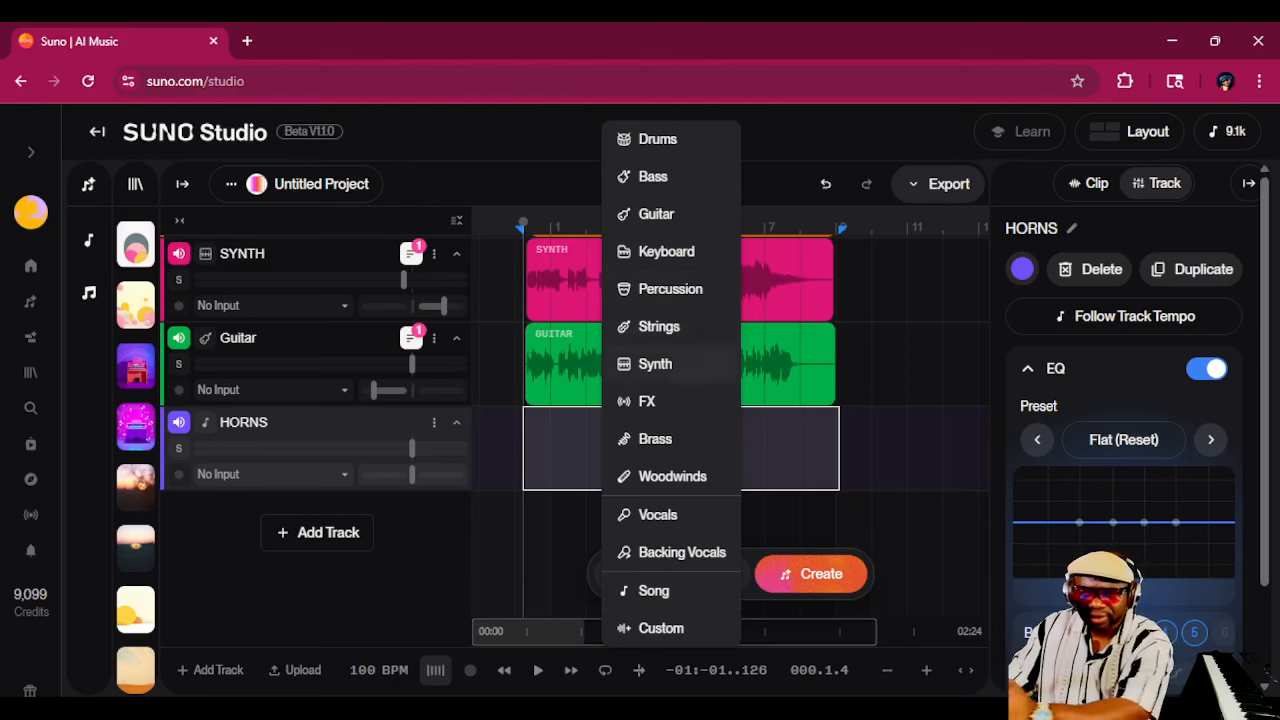
click(655, 439)
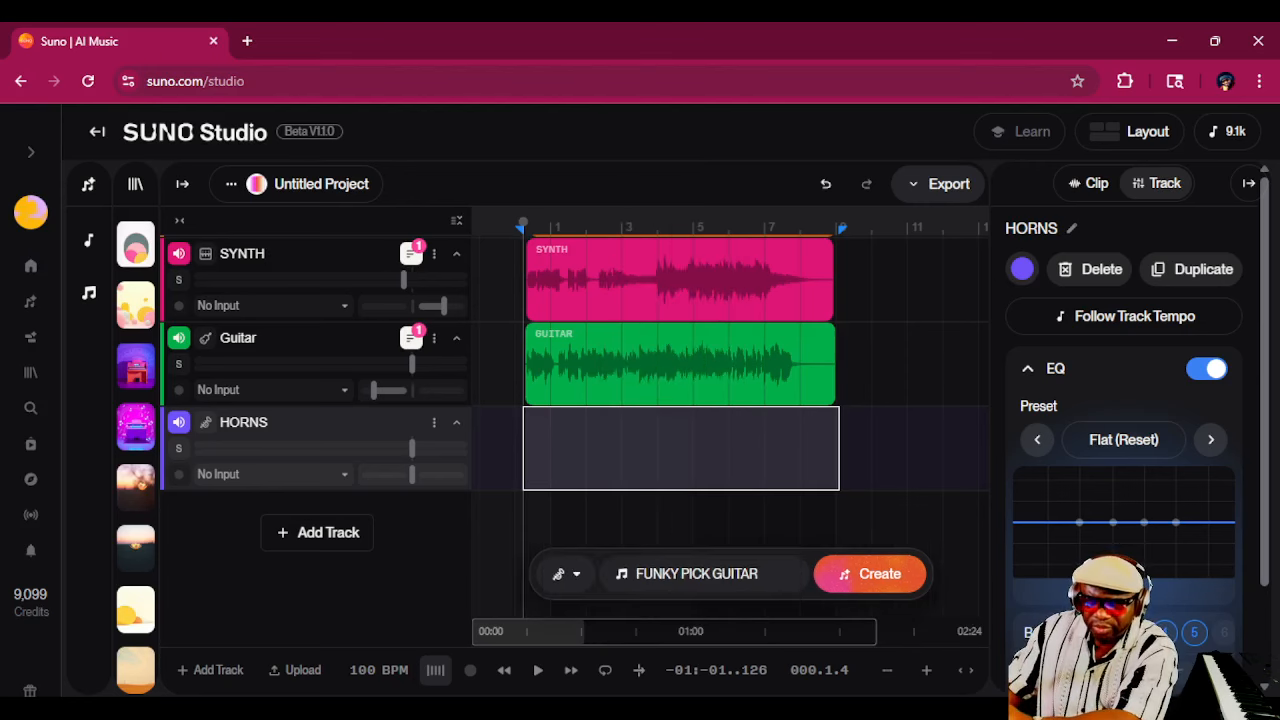
key(ctrl+a)
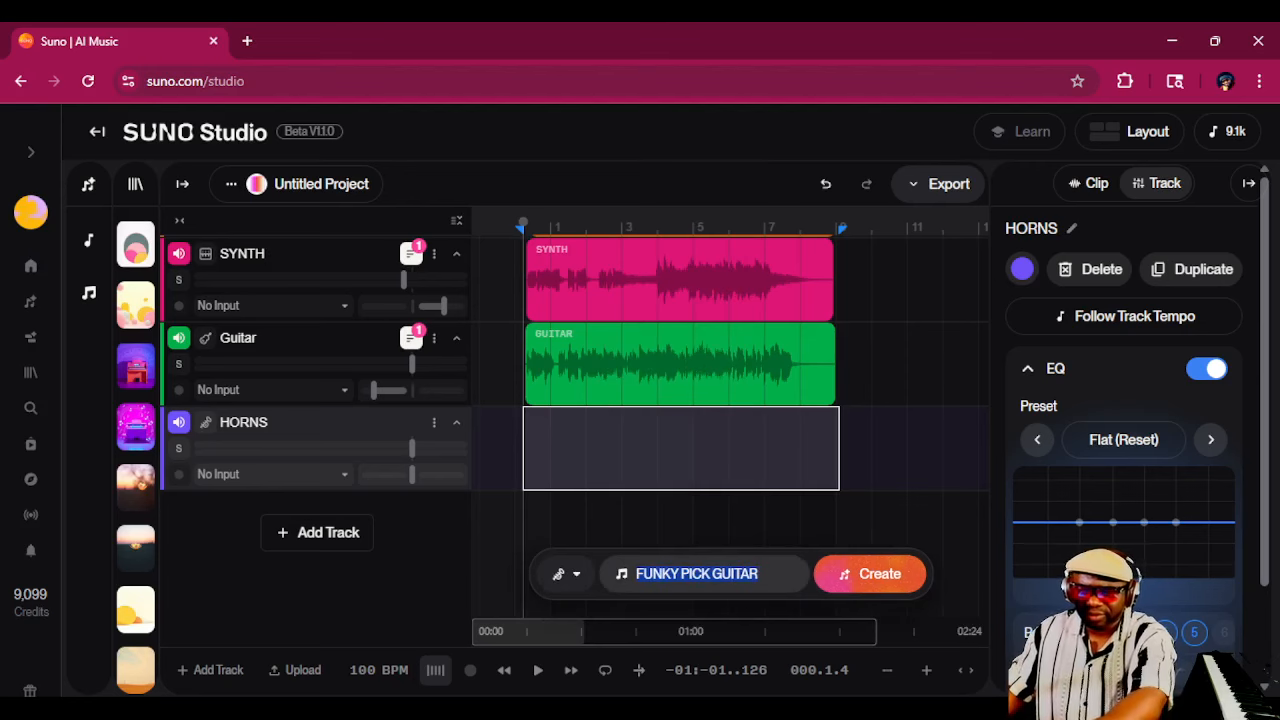
text(FUNK)
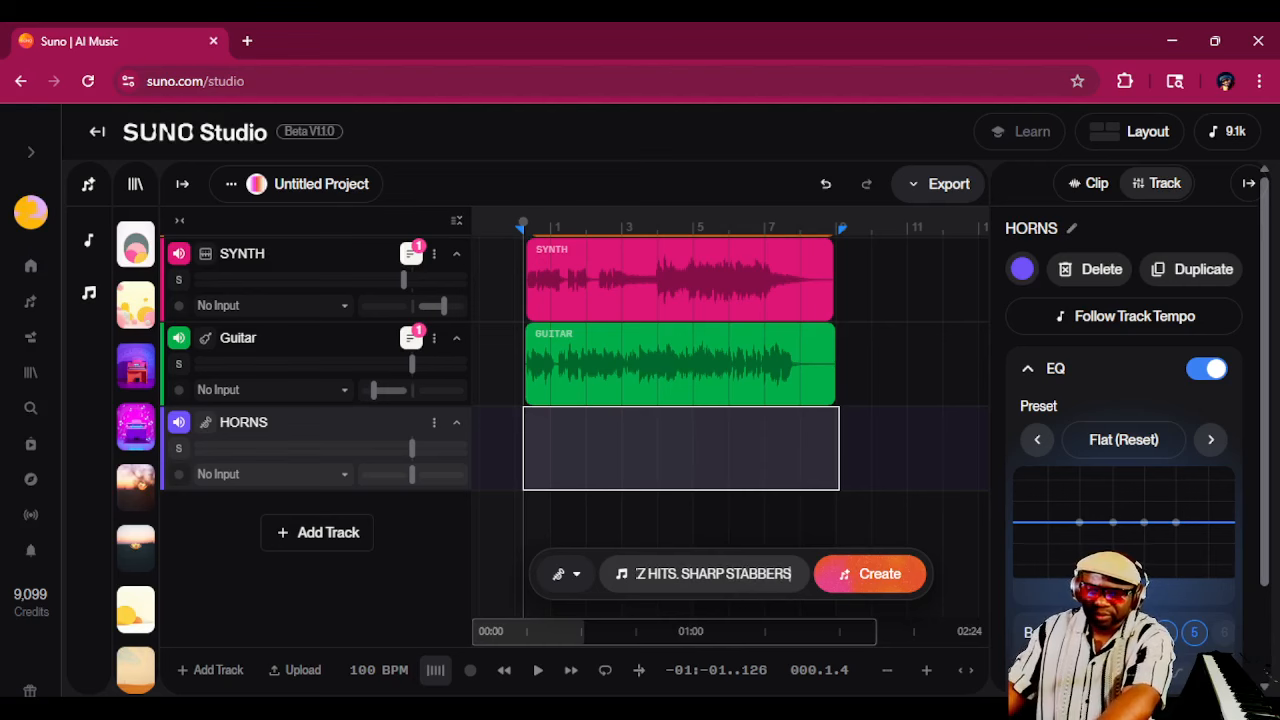
click(870, 573)
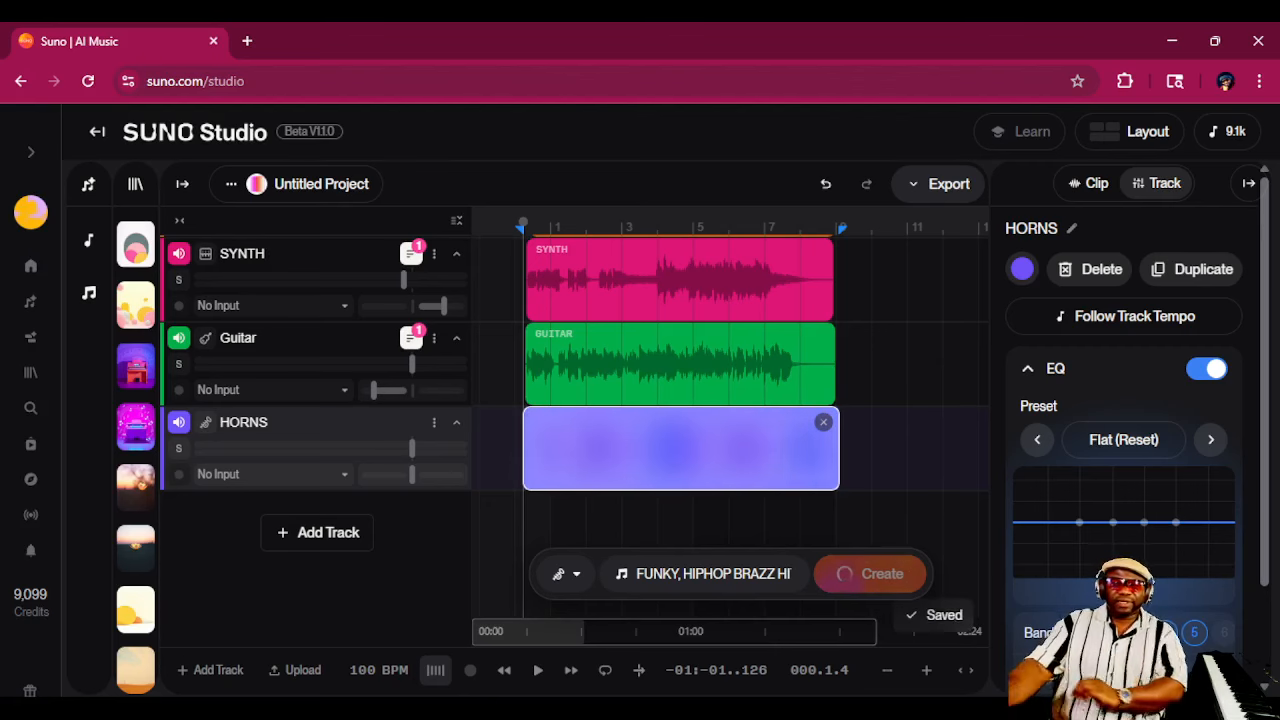
Step: Play the dgx670 drum track soloed, compare it with DRUMS soloed, and return to the full mix
scroll(700, 420, up, 3)
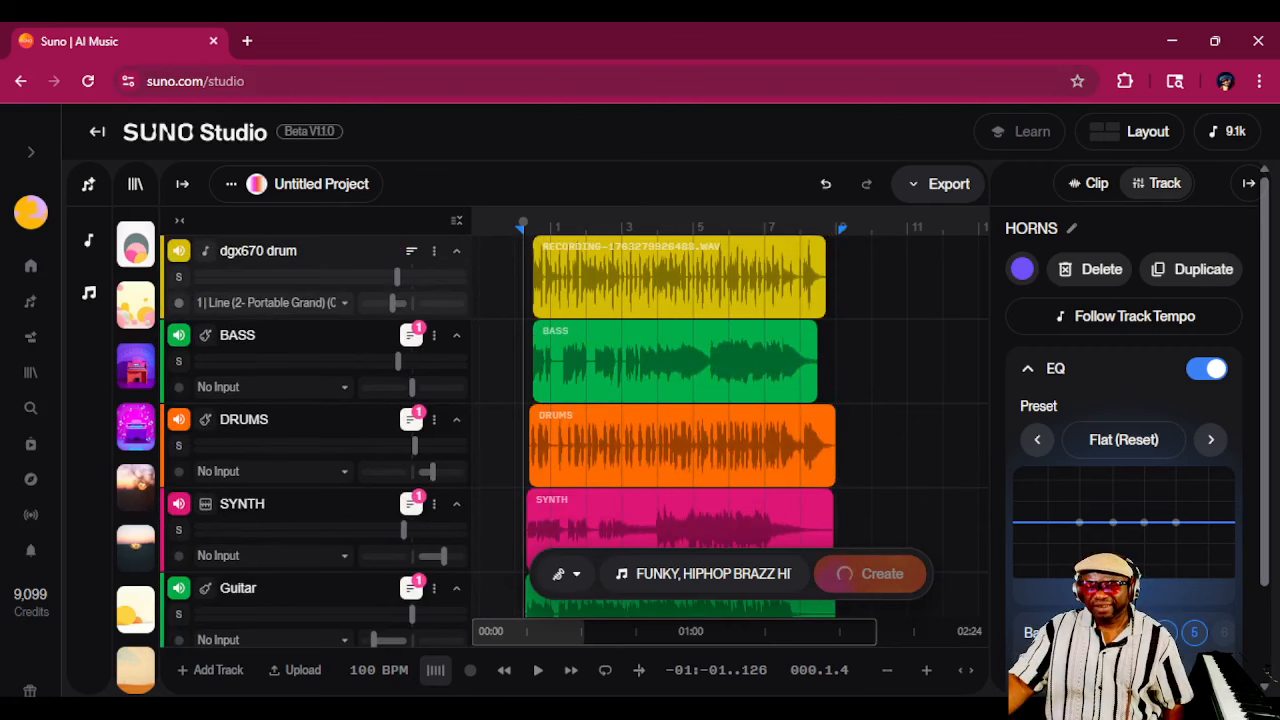
click(179, 277)
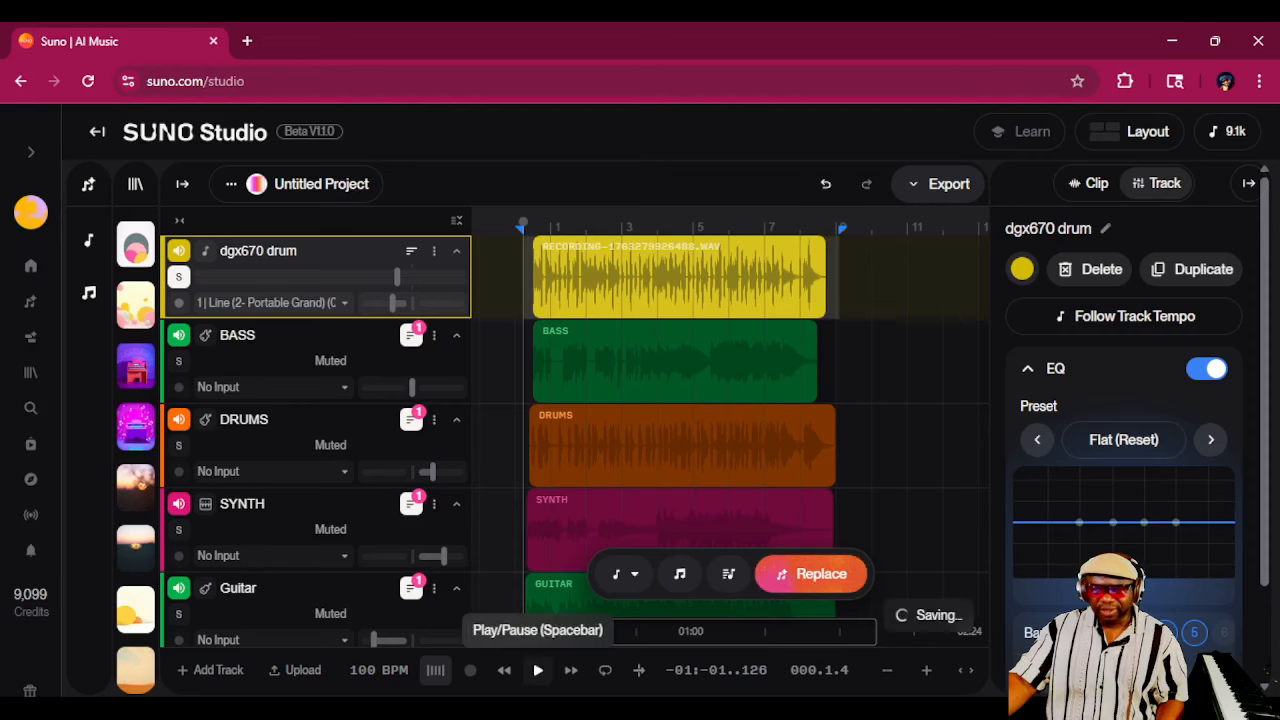
click(537, 670)
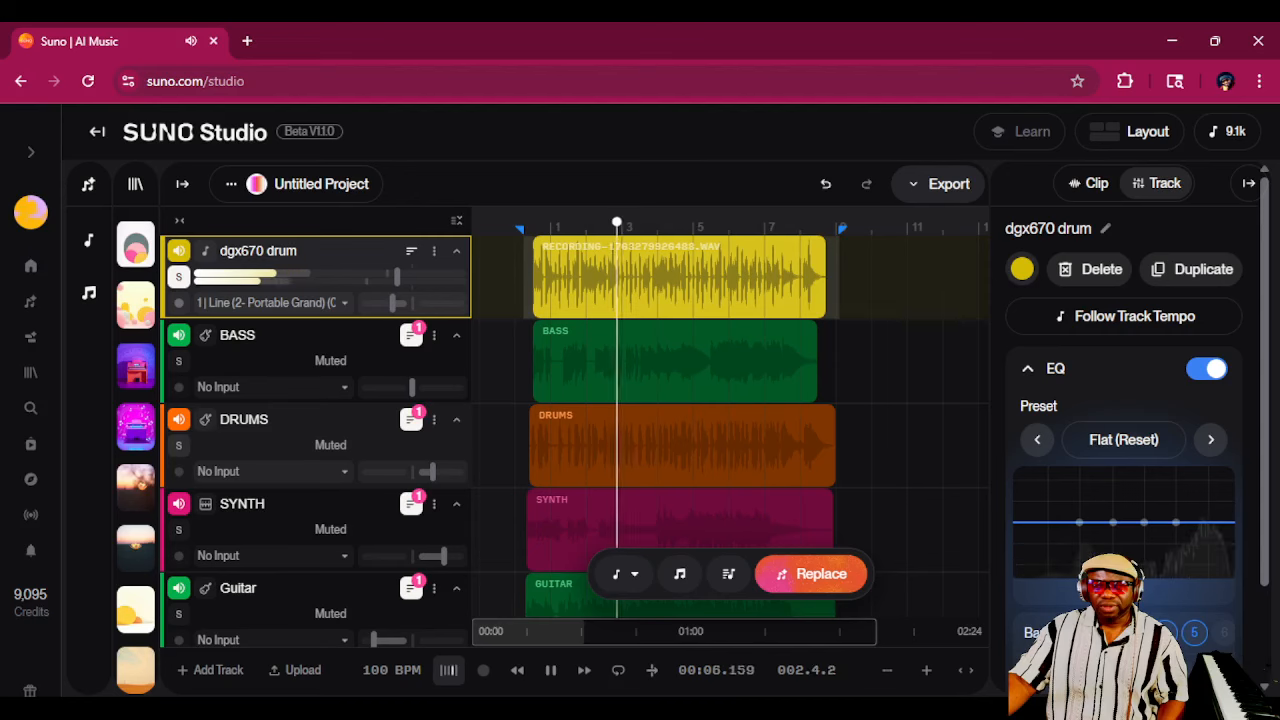
click(179, 445)
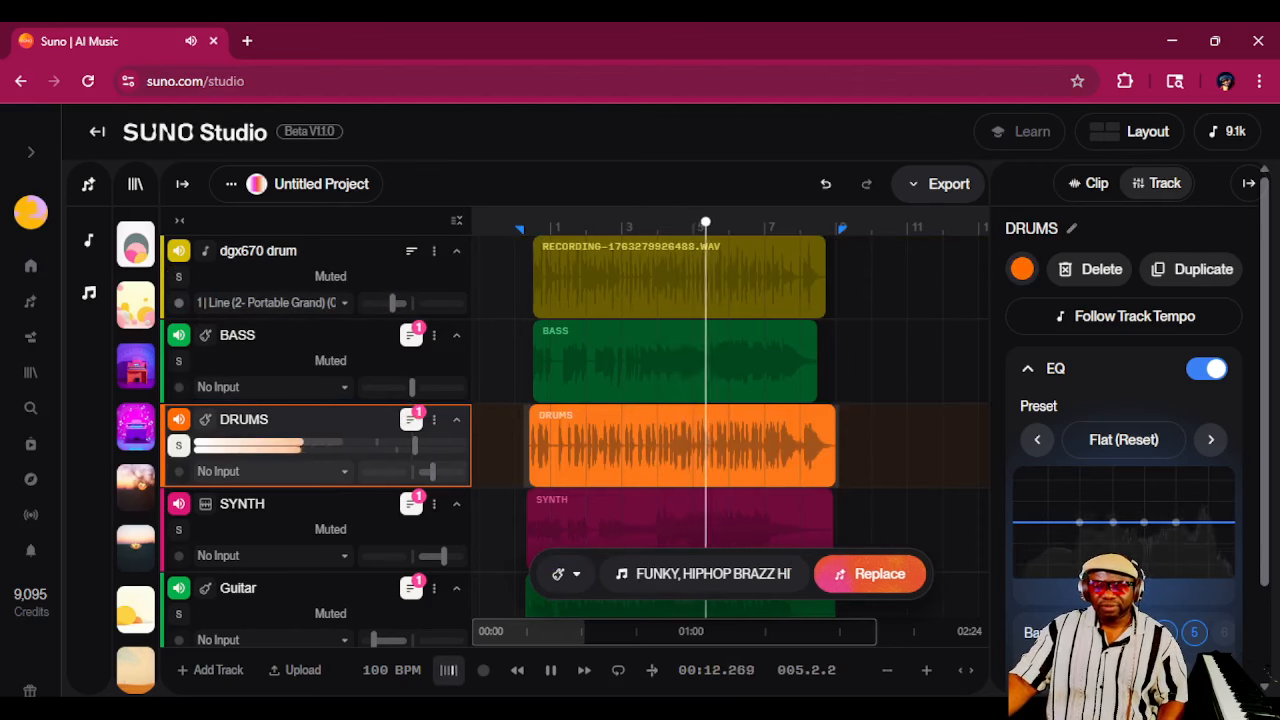
click(179, 445)
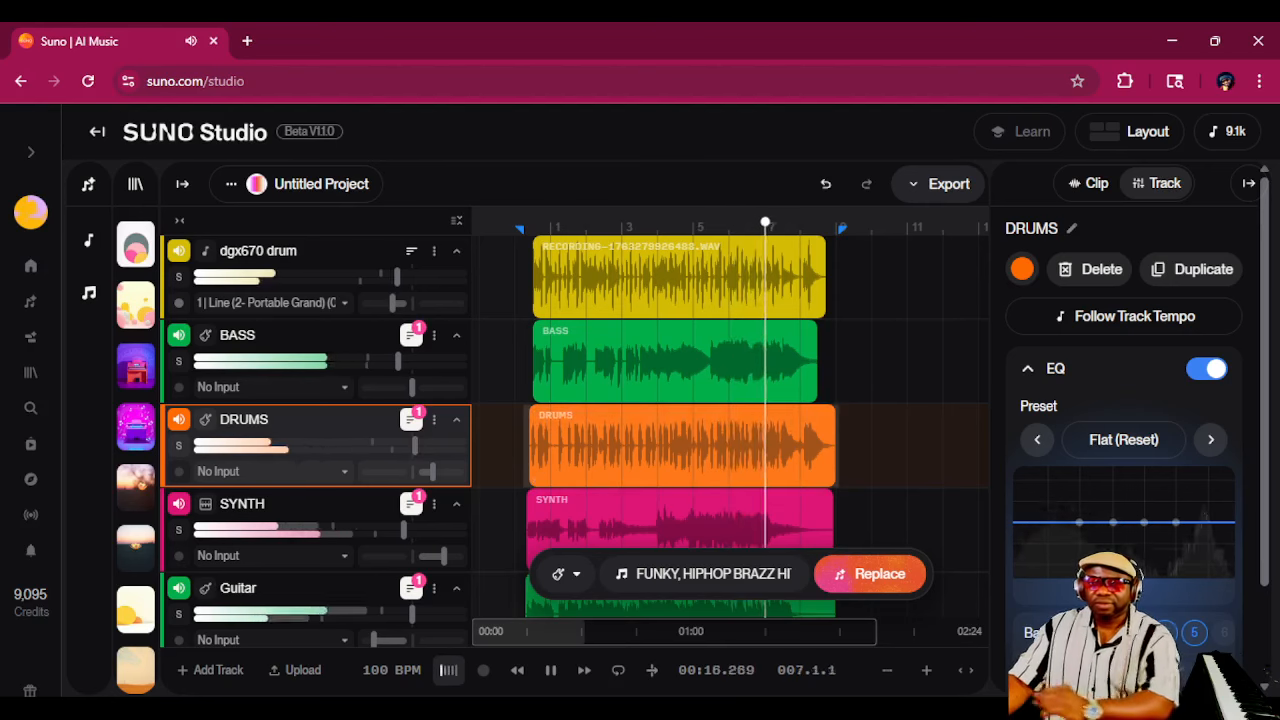
Step: Restart the mix and try the HORNS track panned left, leaving it panned strongly to the right
scroll(560, 430, down, 3)
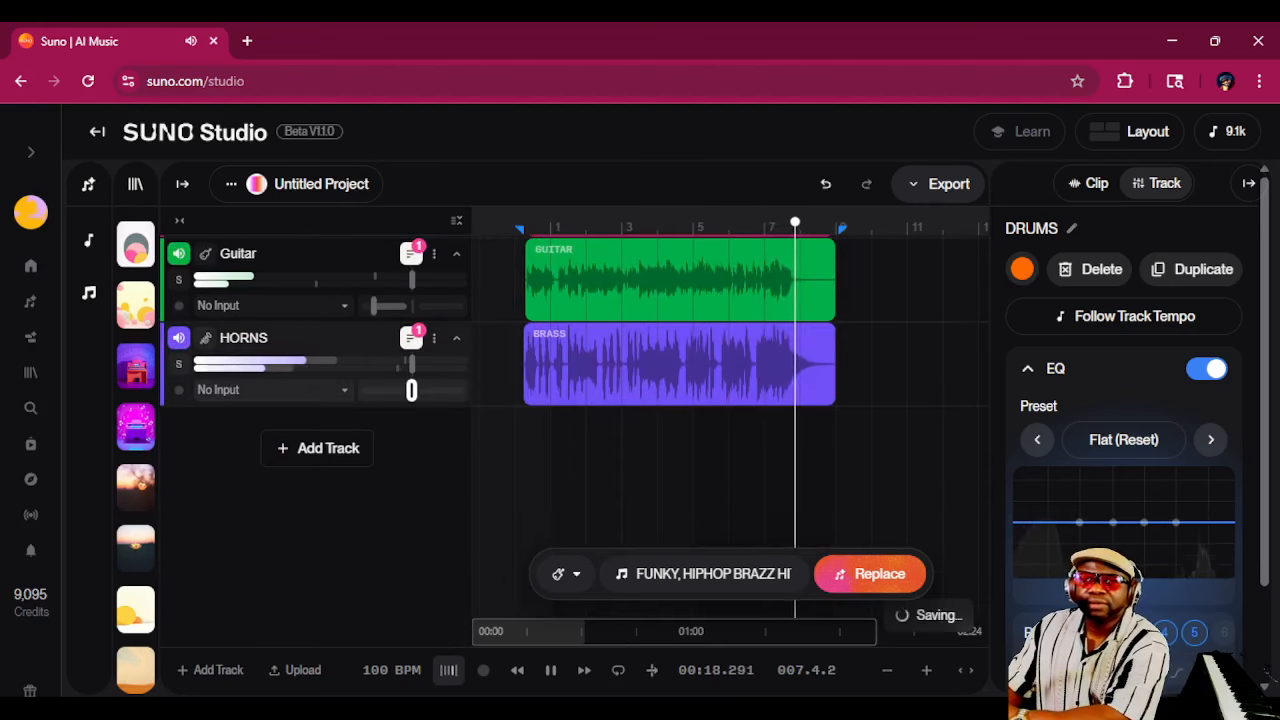
drag(411, 390, 381, 390)
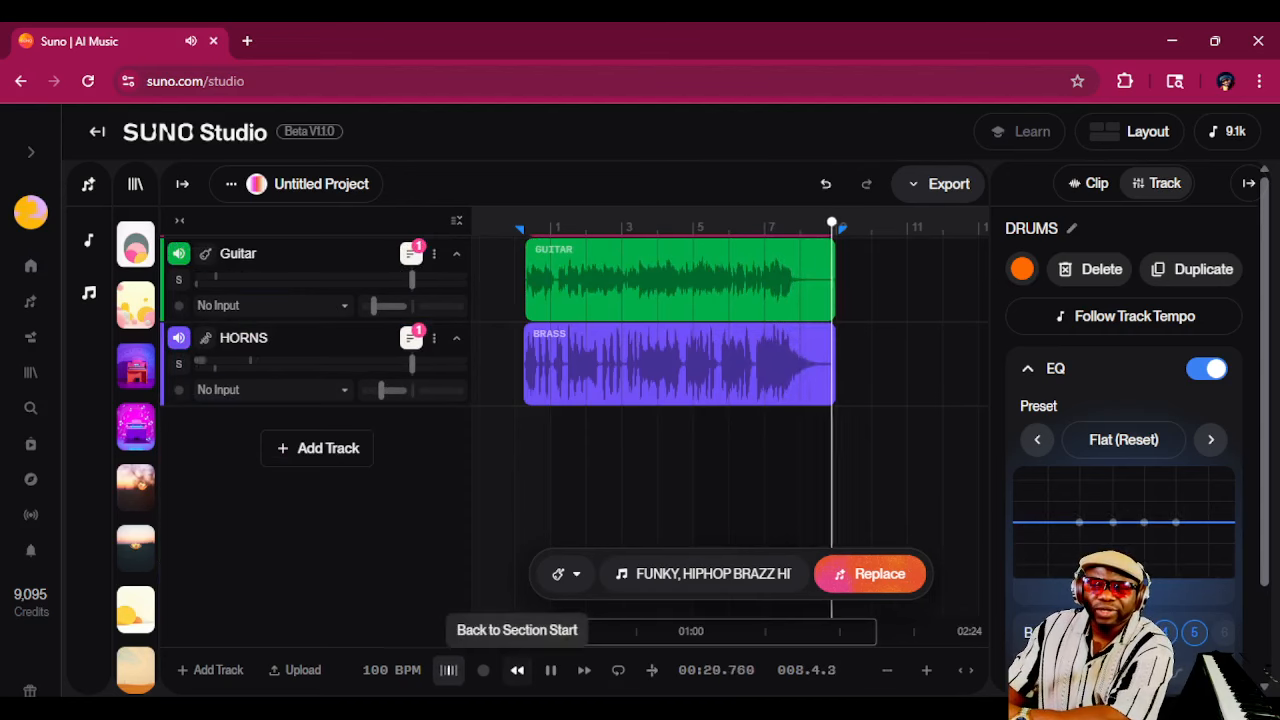
click(517, 670)
click(517, 670)
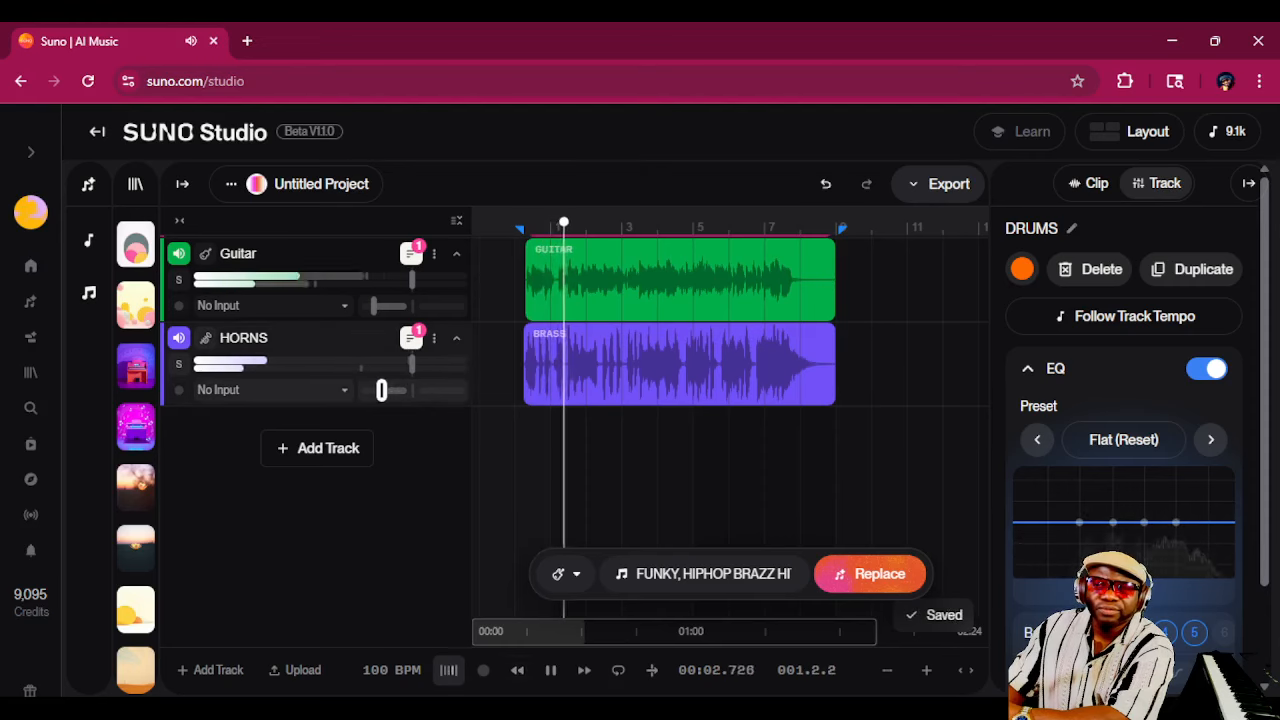
drag(381, 390, 451, 390)
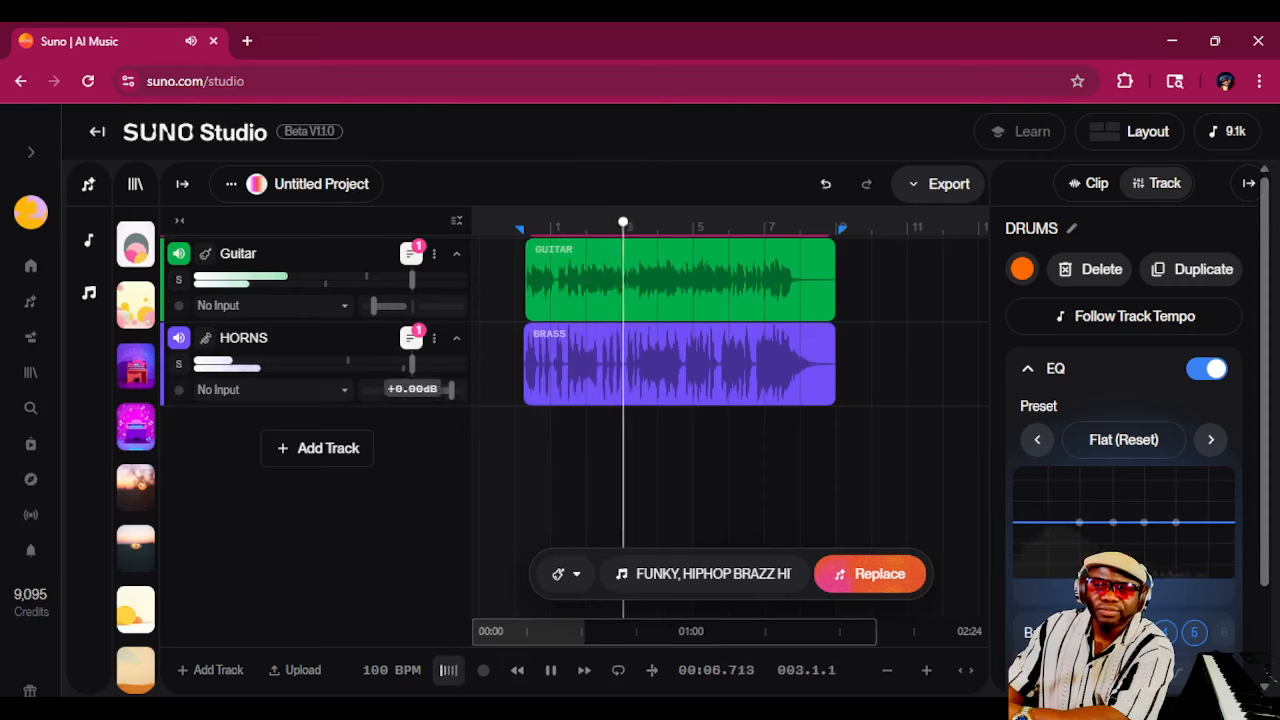
Step: Mute the BASS, DRUMS, SYNTH and Guitar tracks while the mix plays to isolate the dgx670 drum track
scroll(320, 420, up, 3)
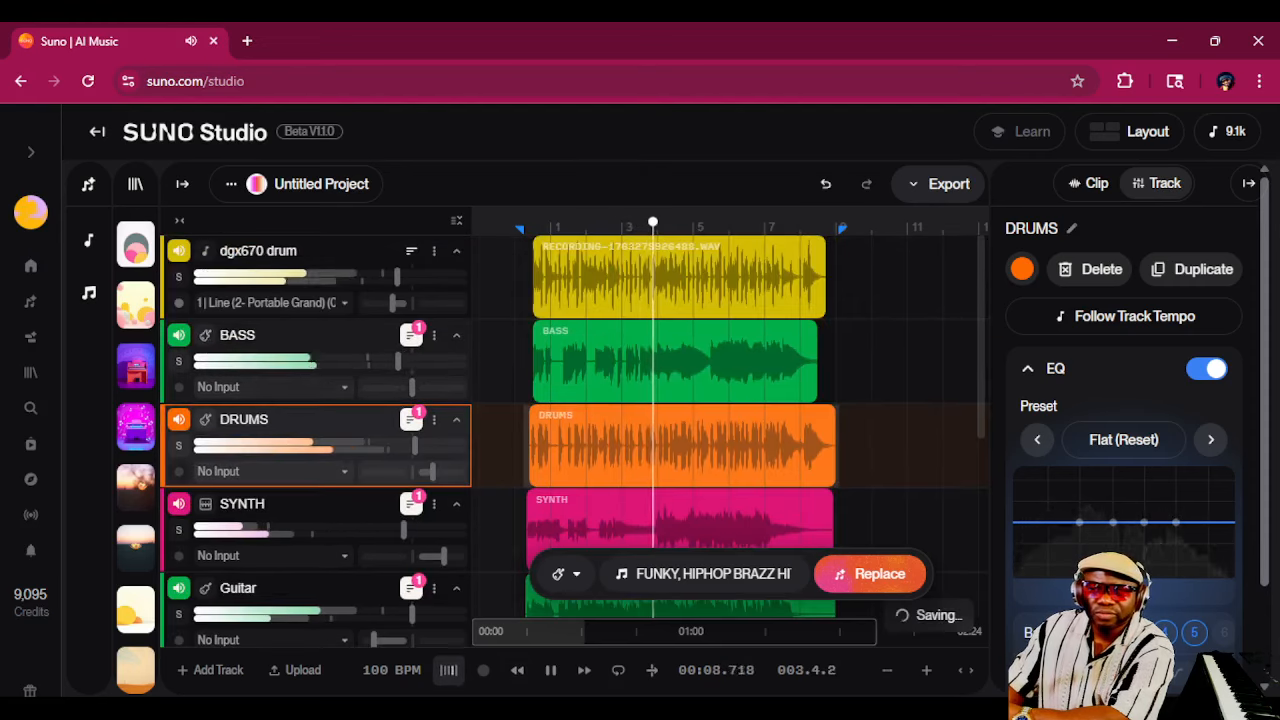
click(179, 335)
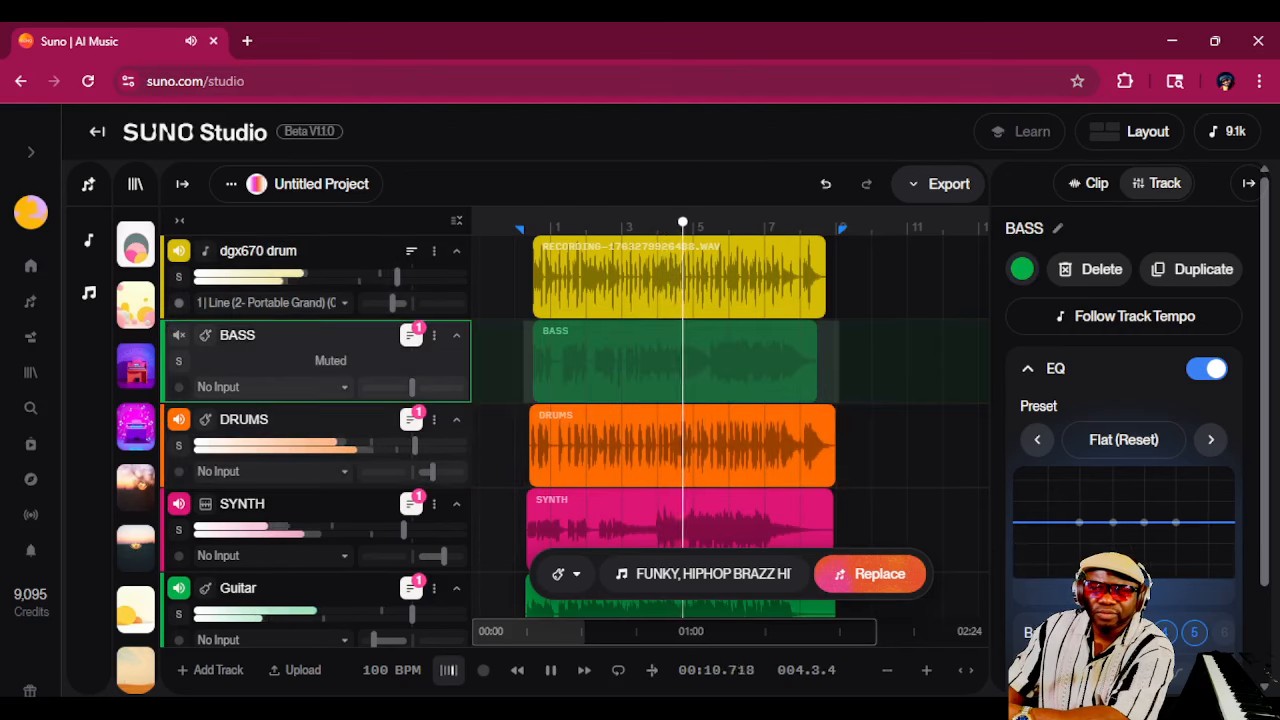
click(179, 420)
click(179, 504)
click(179, 588)
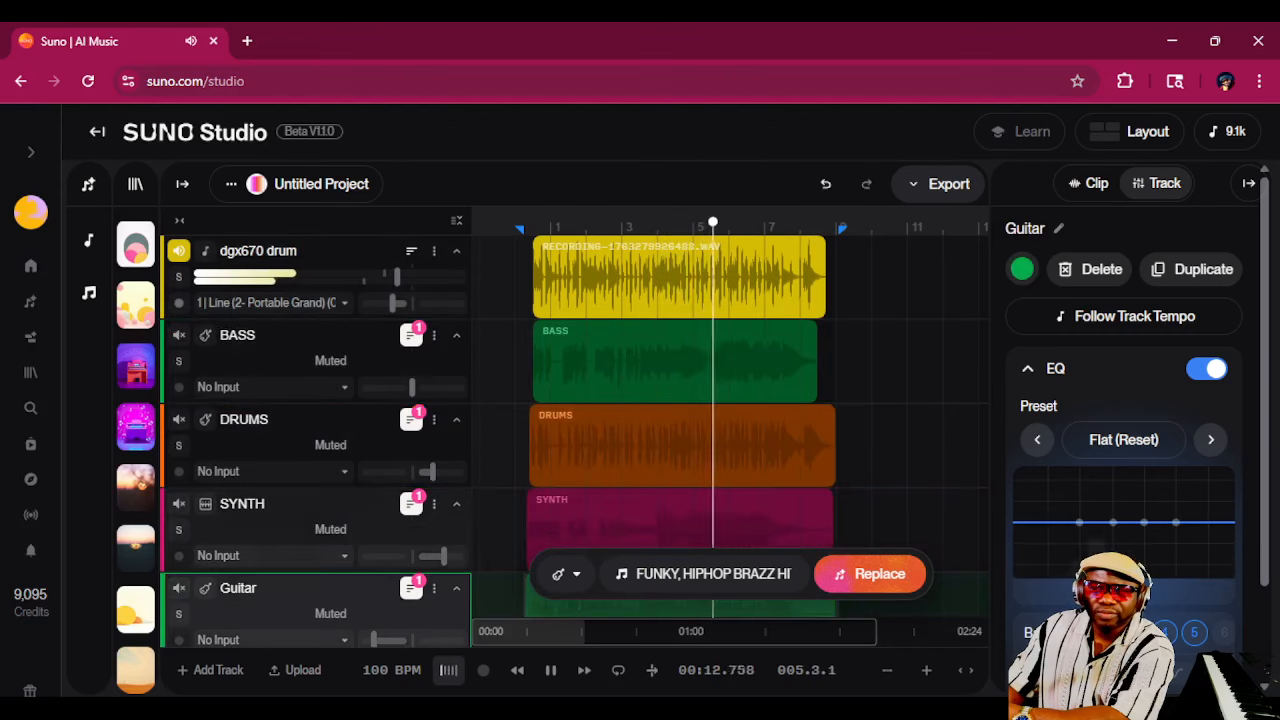
scroll(320, 420, down, 3)
scroll(320, 420, up, 3)
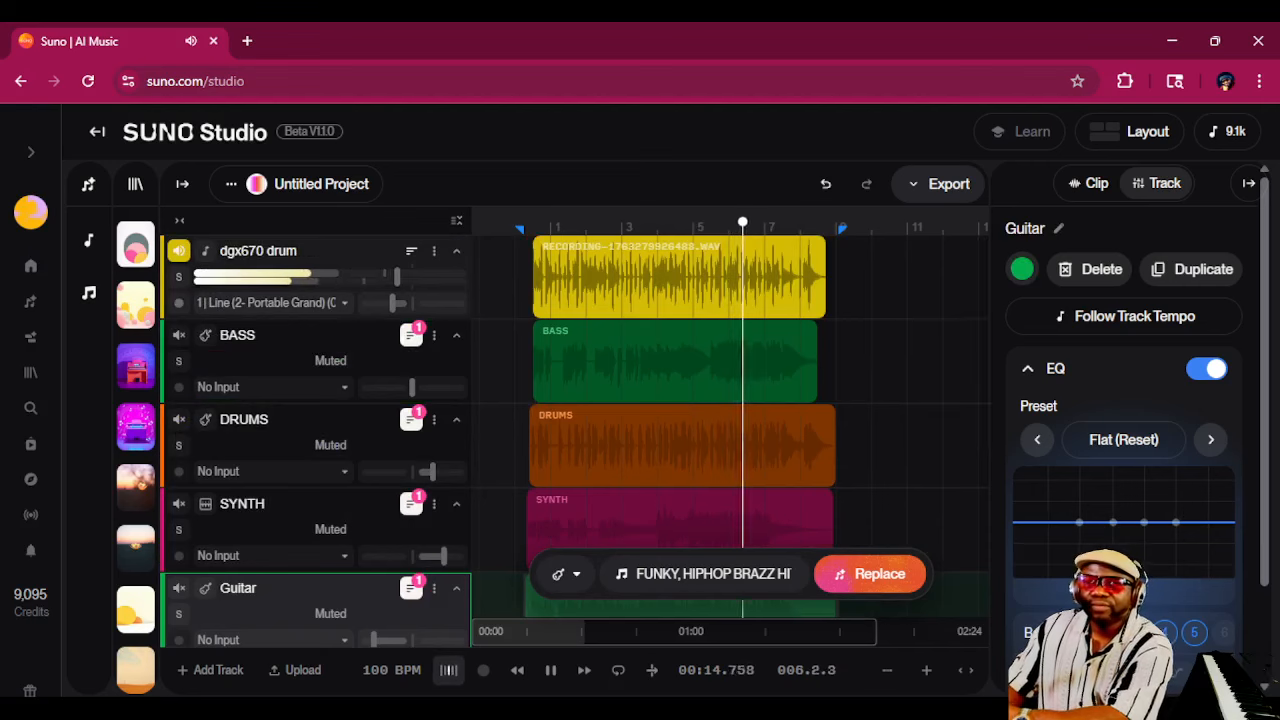
Step: Raise the dgx670 drum track's volume noticeably and unmute the BASS track to hear both together
mouse_move(398, 277)
drag(411, 277, 441, 277)
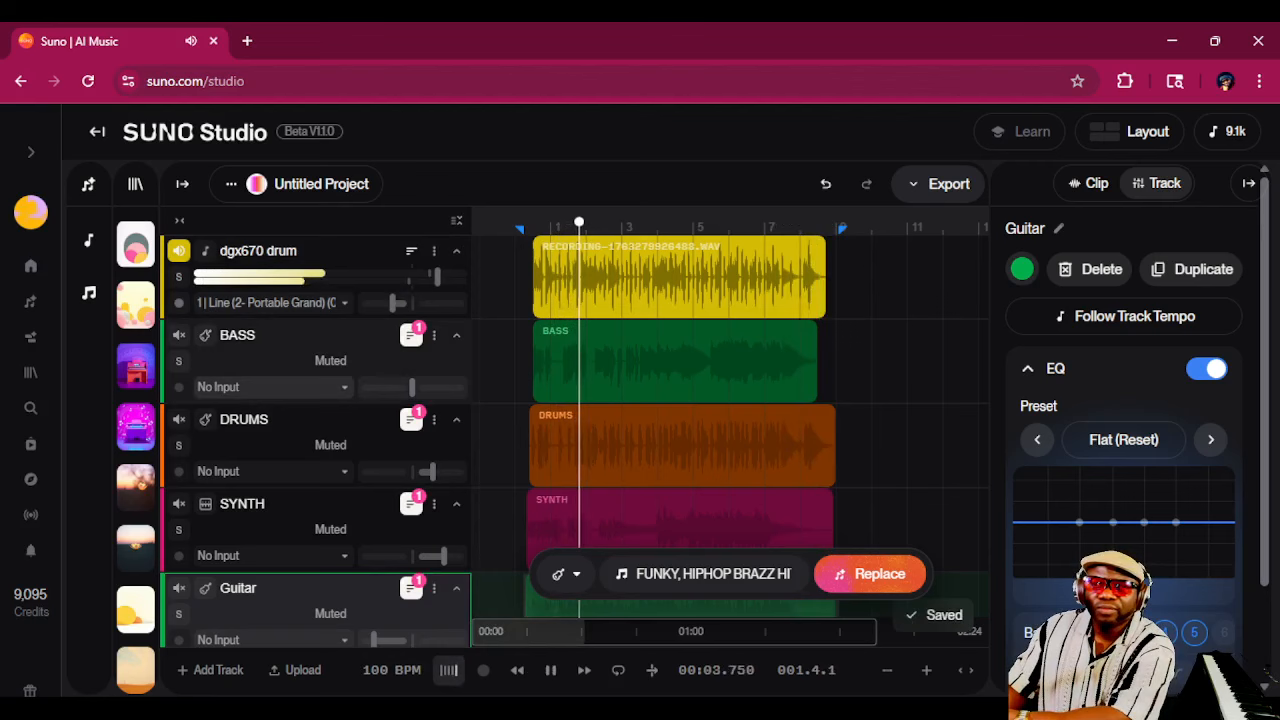
click(179, 335)
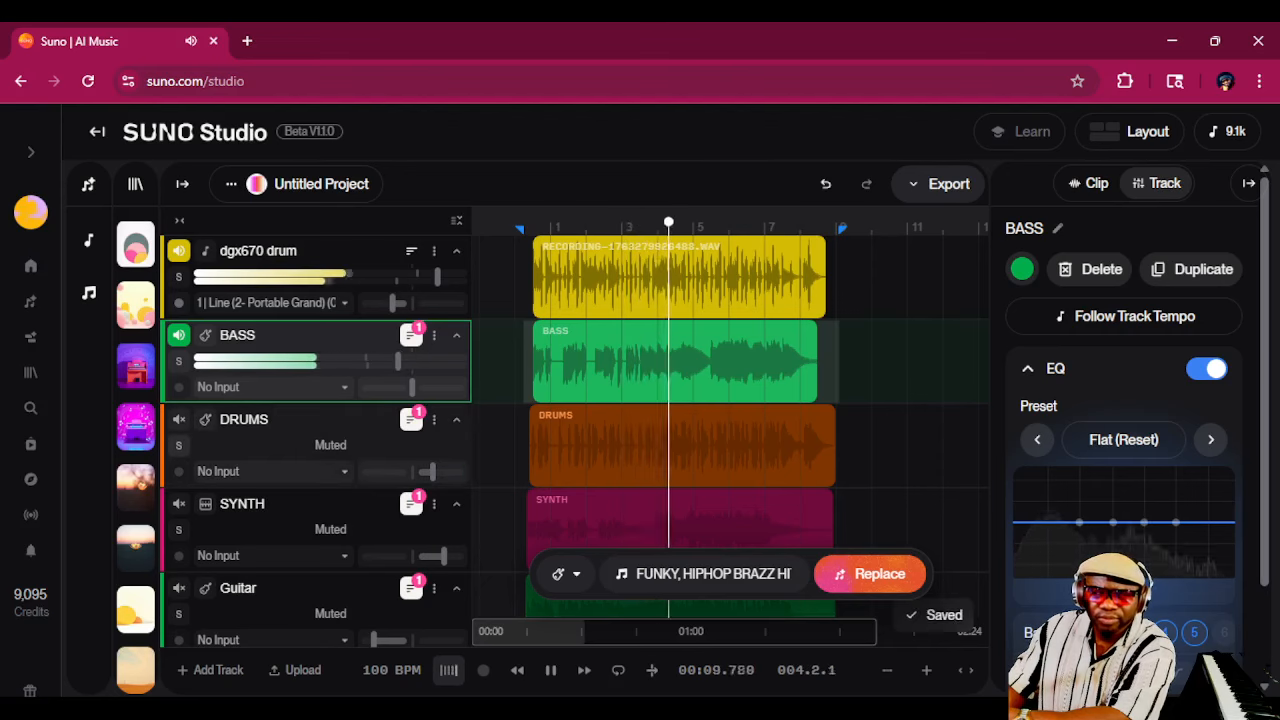
Step: Audition the DRUMS track soloed, unmute it, bring it back into the mix, and pan it to the centre
click(179, 445)
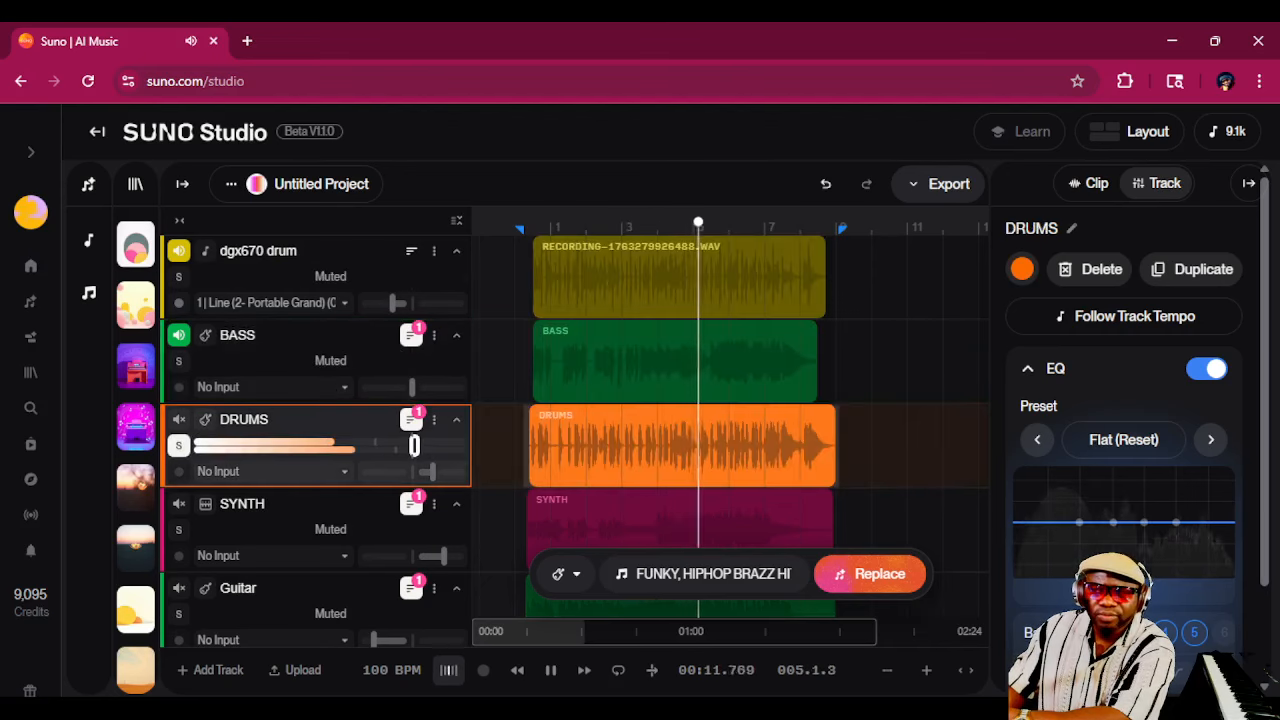
click(179, 420)
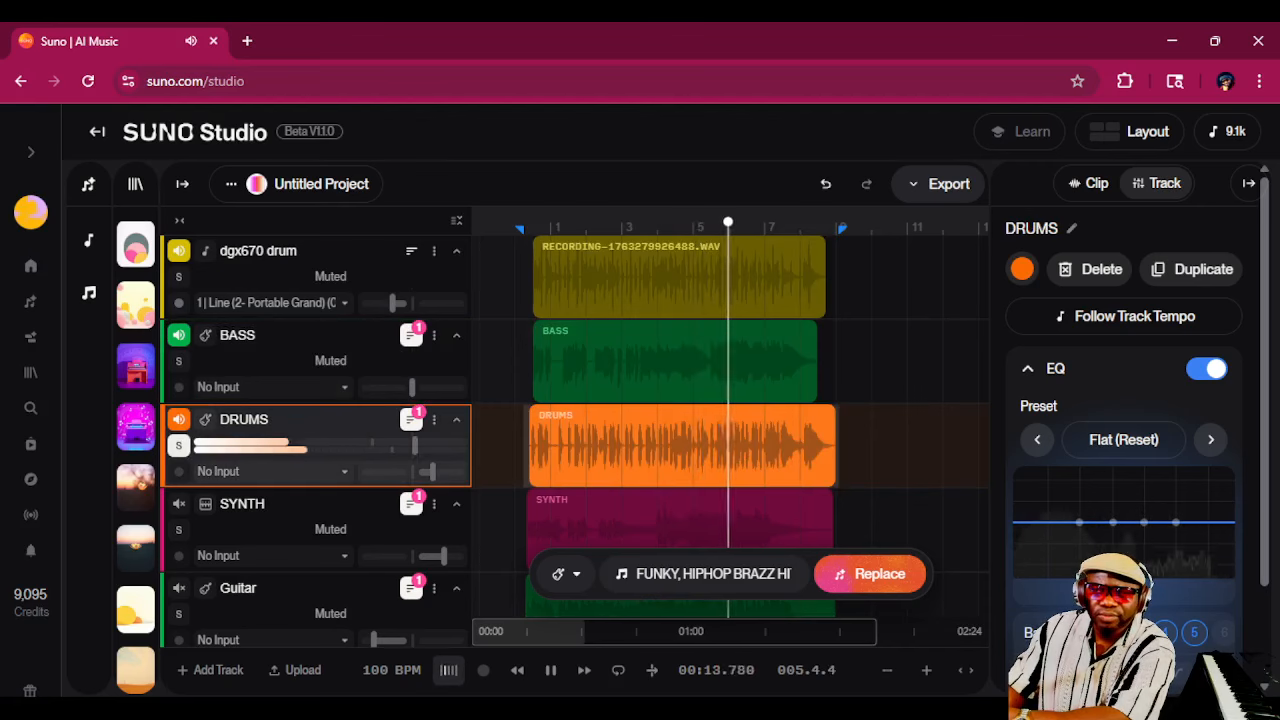
click(179, 445)
mouse_move(431, 471)
mouse_down()
mouse_move(406, 471)
mouse_move(439, 471)
mouse_up()
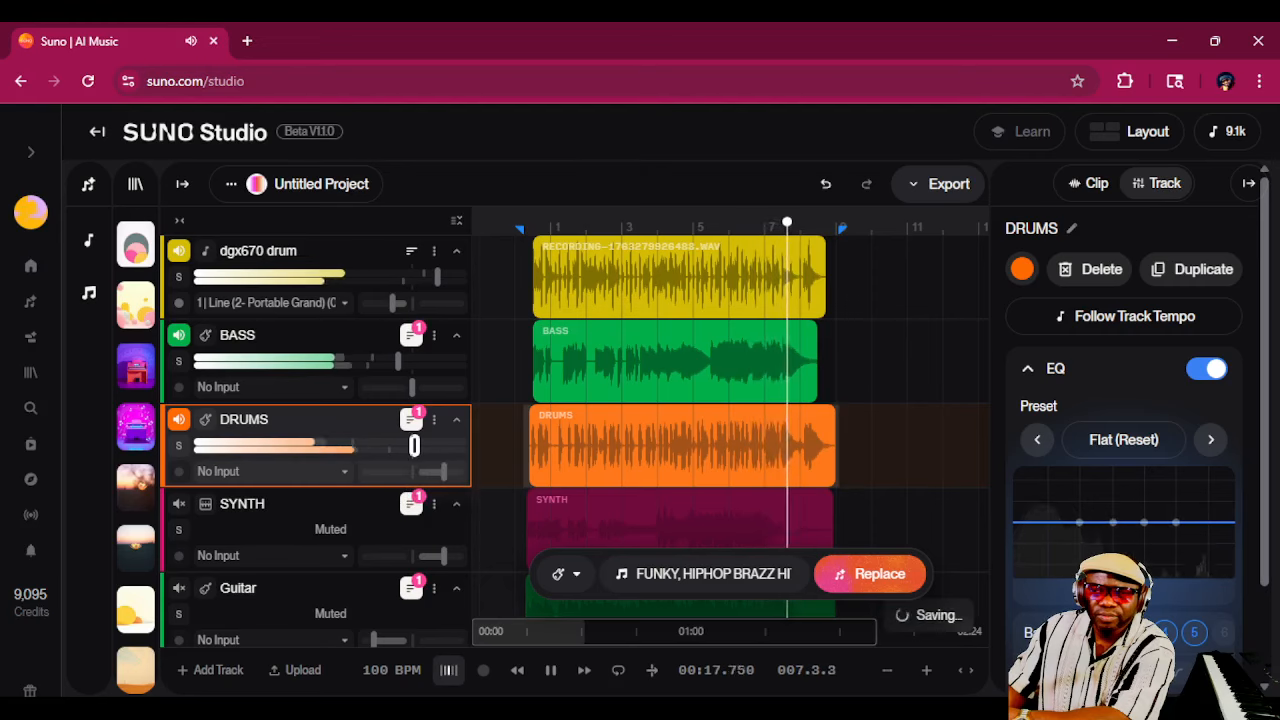
drag(431, 471, 413, 471)
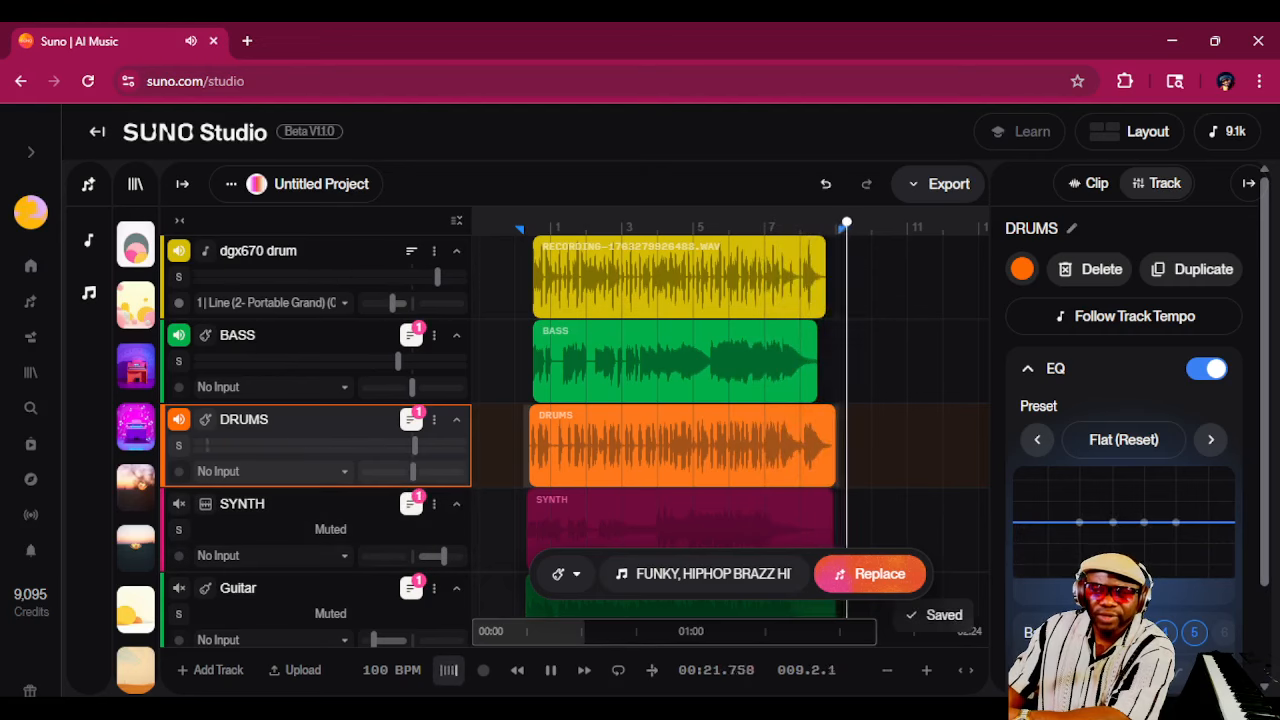
Step: Unmute the SYNTH track, restart the mix, raise the track's volume to +3.90 dB, and pan it to 51R
click(517, 670)
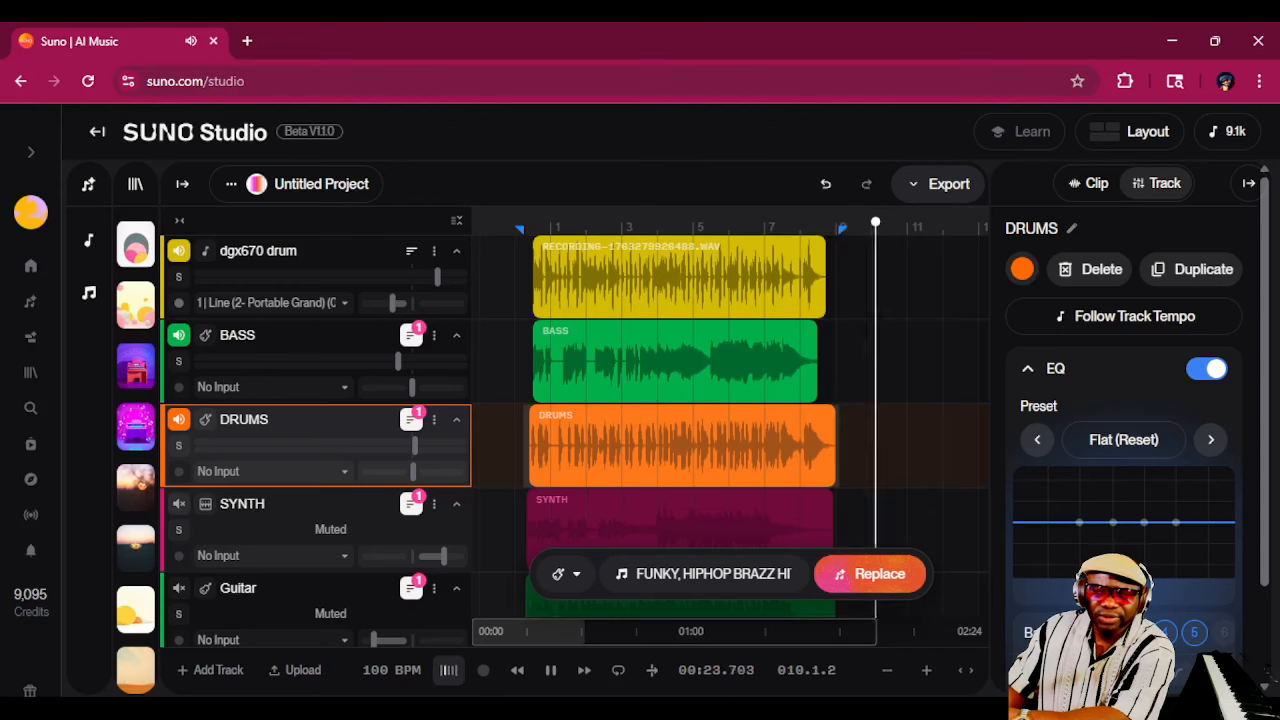
click(403, 530)
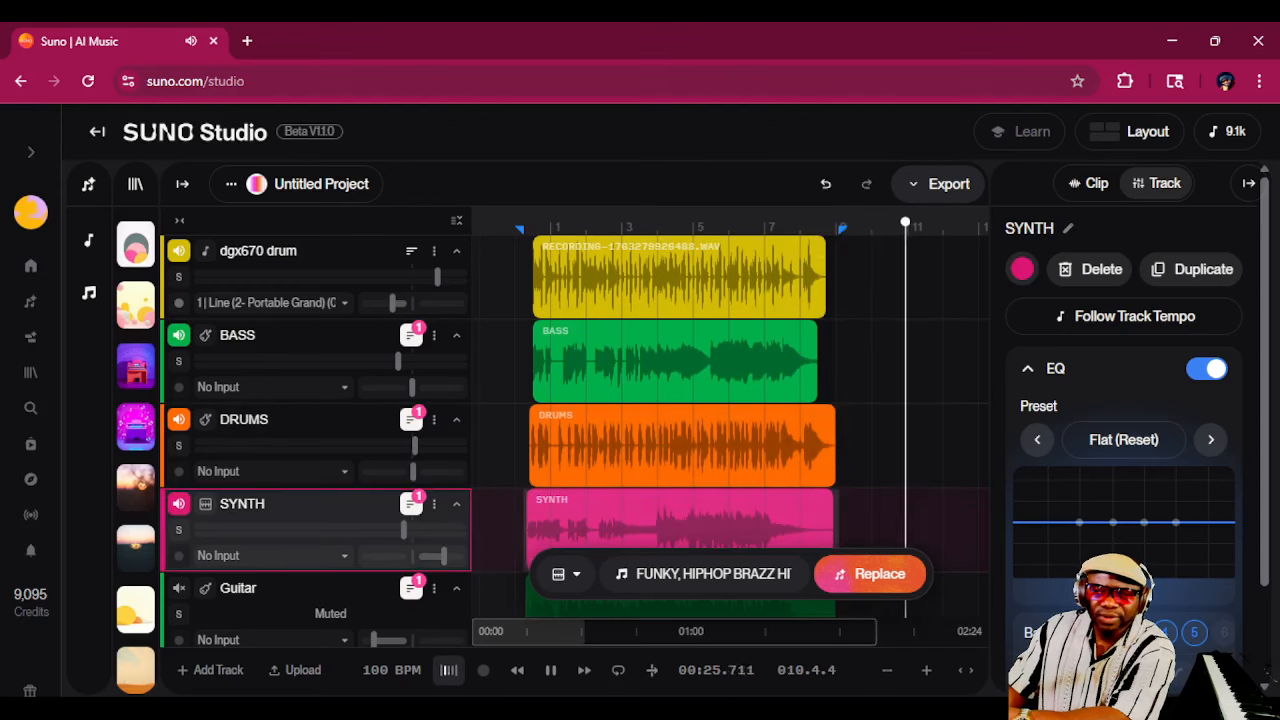
click(517, 670)
click(517, 670)
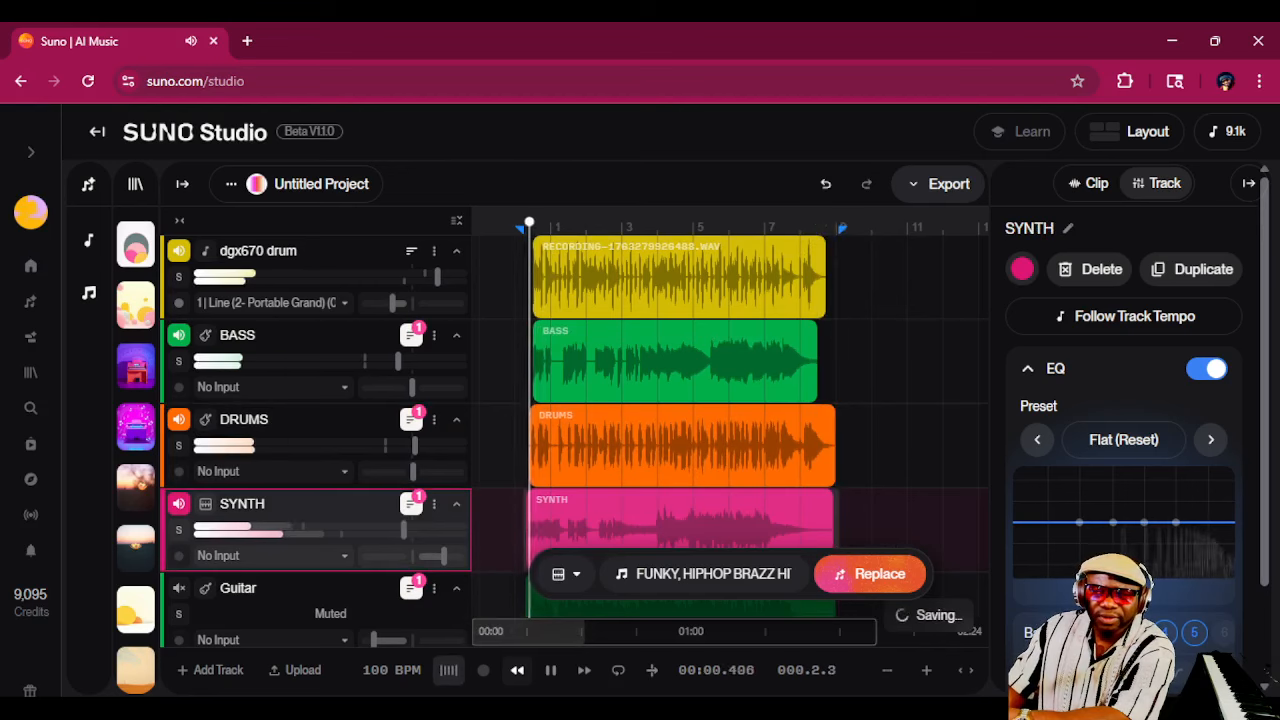
drag(403, 530, 432, 530)
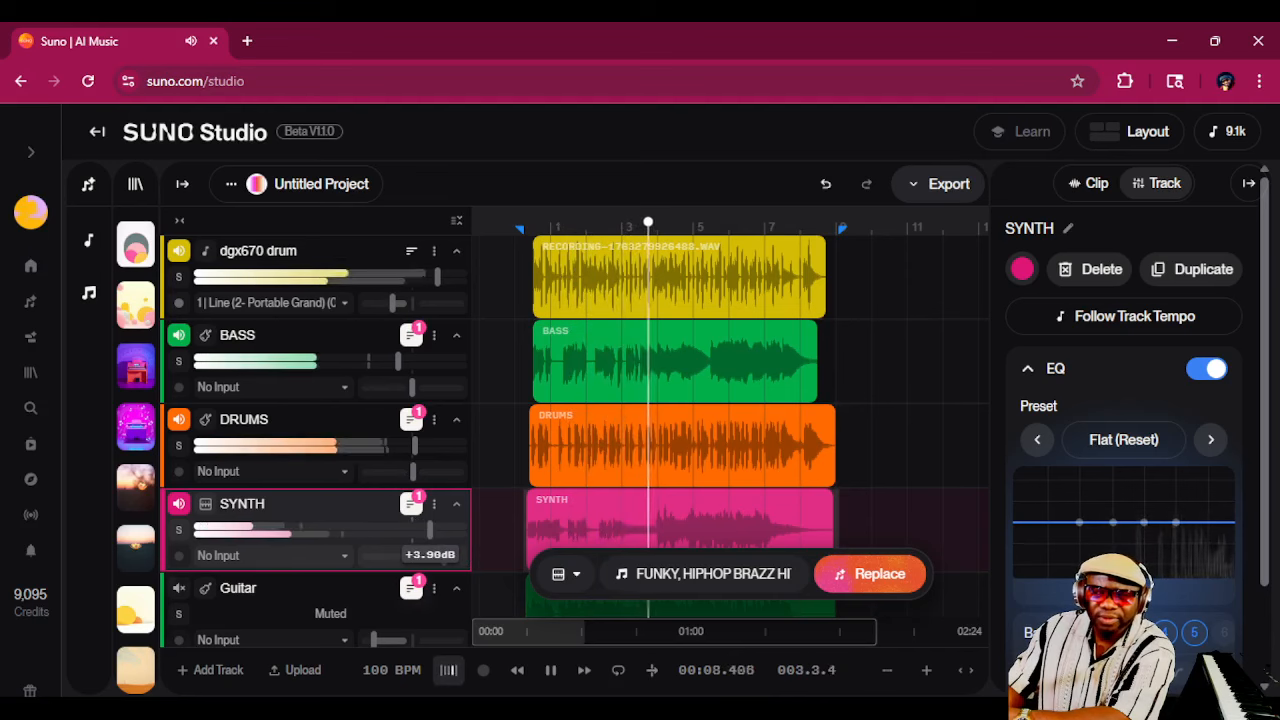
drag(444, 556, 438, 556)
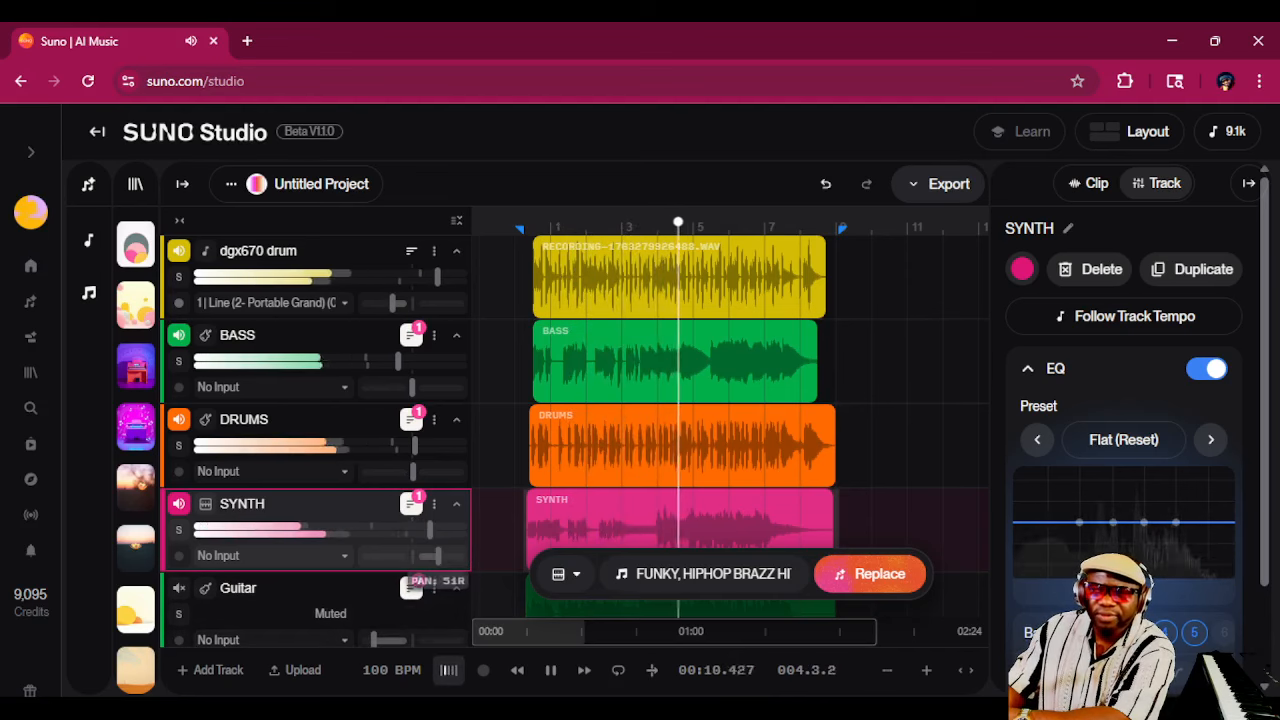
Step: Lower the SYNTH track's volume slightly, pan the HORNS track strongly to the left, and replay the mix from the start
scroll(1123, 420, down, 1)
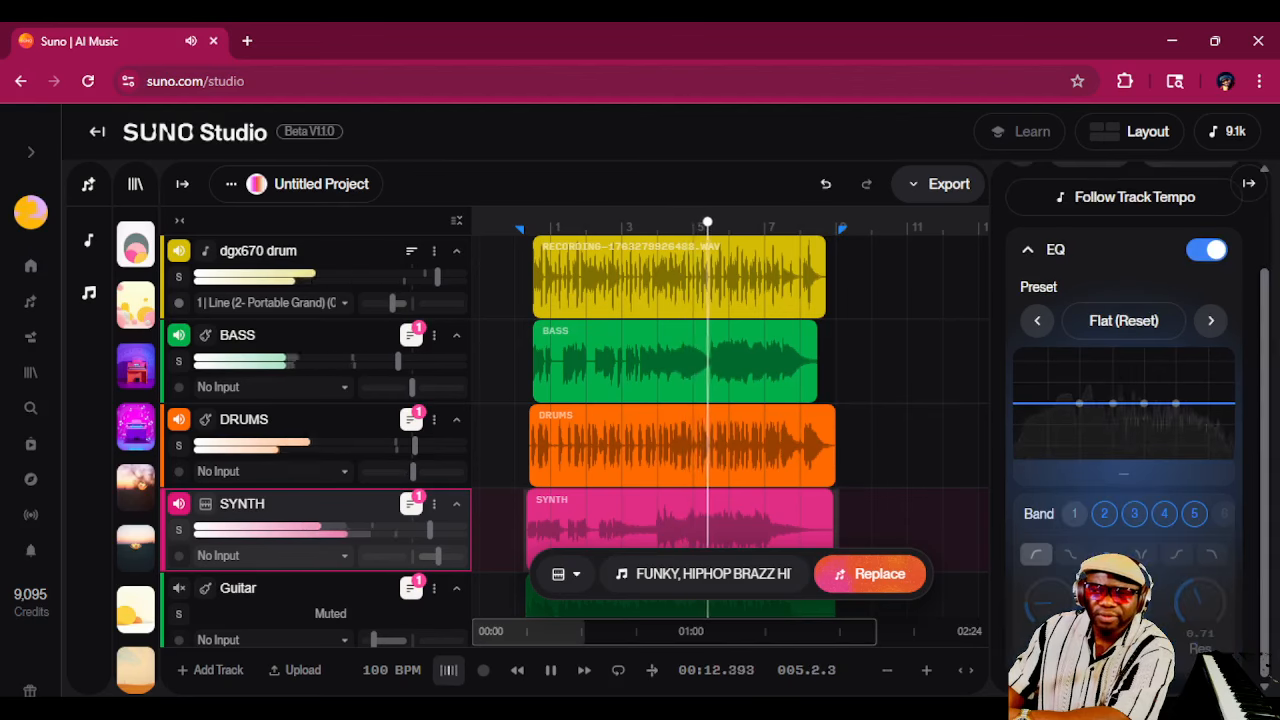
scroll(560, 430, down, 3)
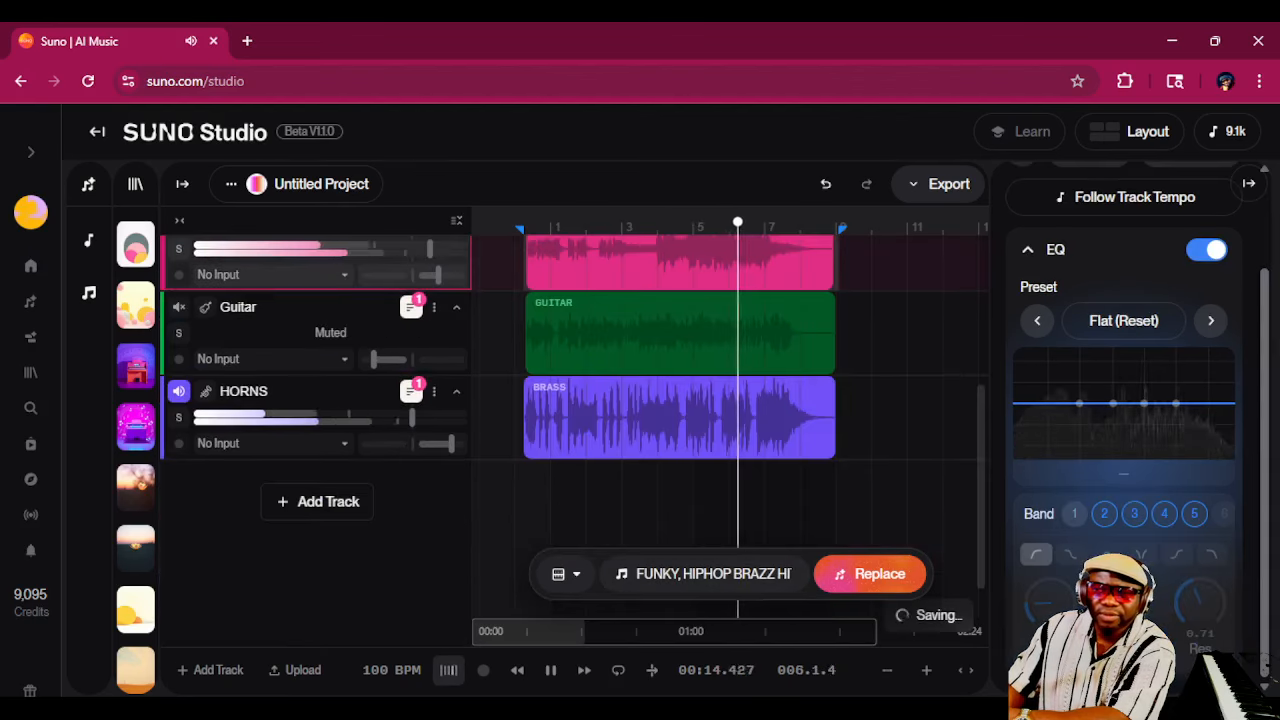
scroll(560, 430, up, 2)
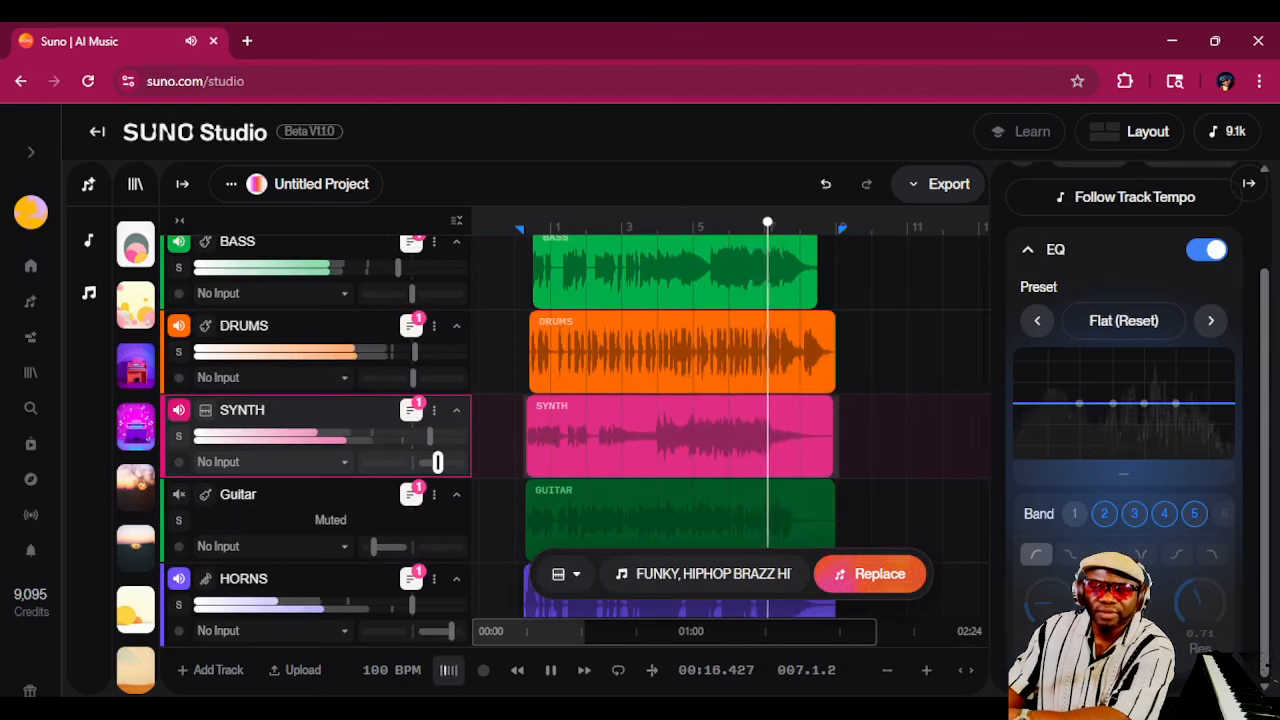
drag(431, 436, 362, 443)
scroll(445, 445, down, 3)
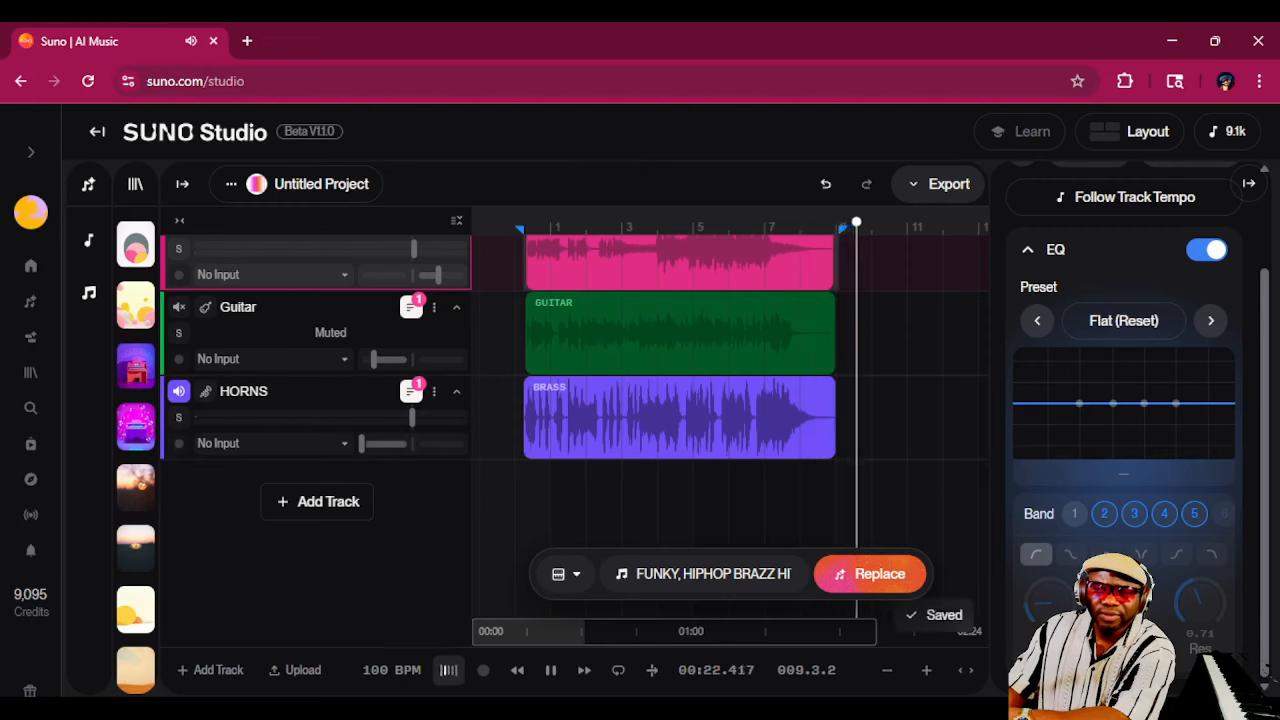
click(517, 670)
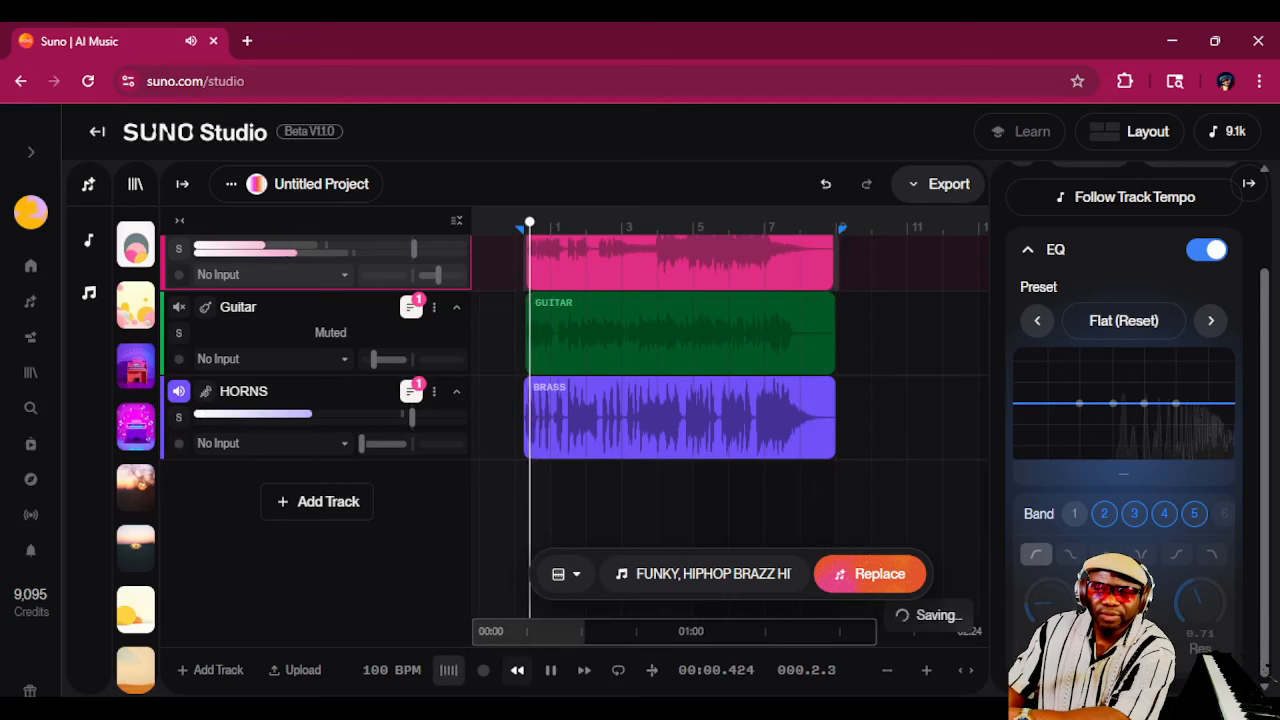
Step: Unmute the Guitar track, lower its volume slightly and pan it a little to the right, stopping playback when done
drag(1265, 430, 1265, 338)
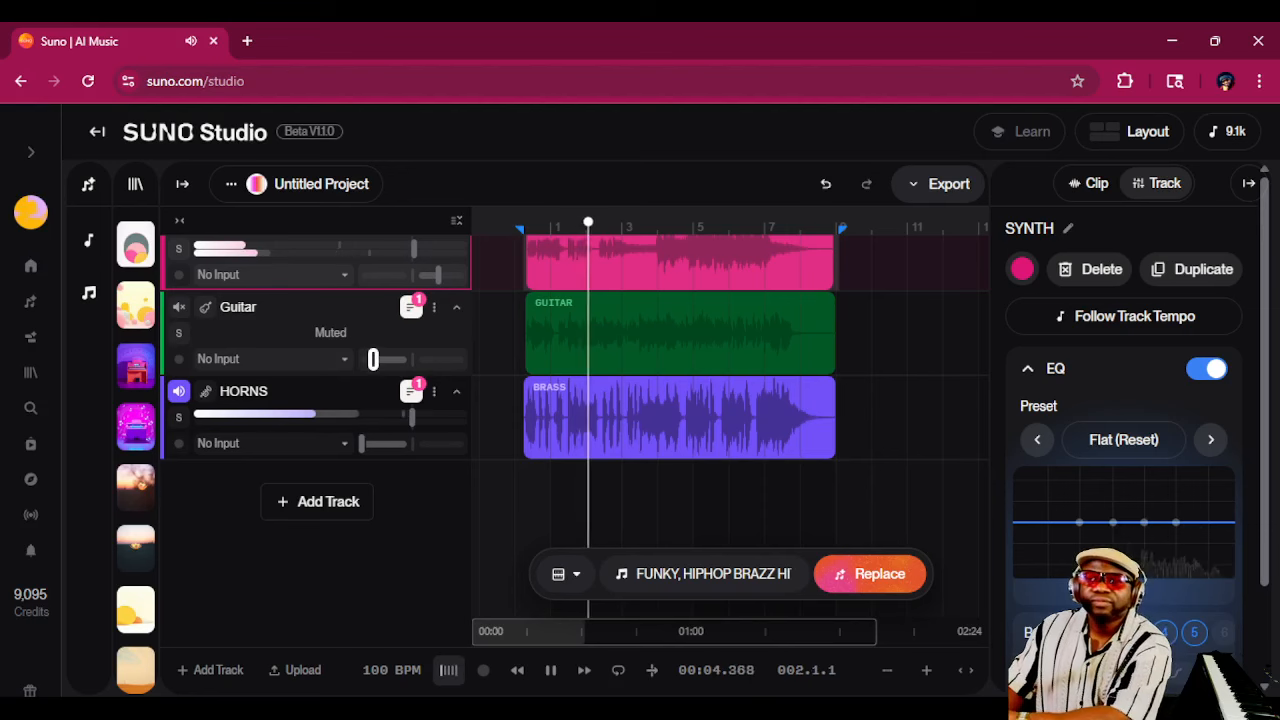
drag(373, 359, 395, 359)
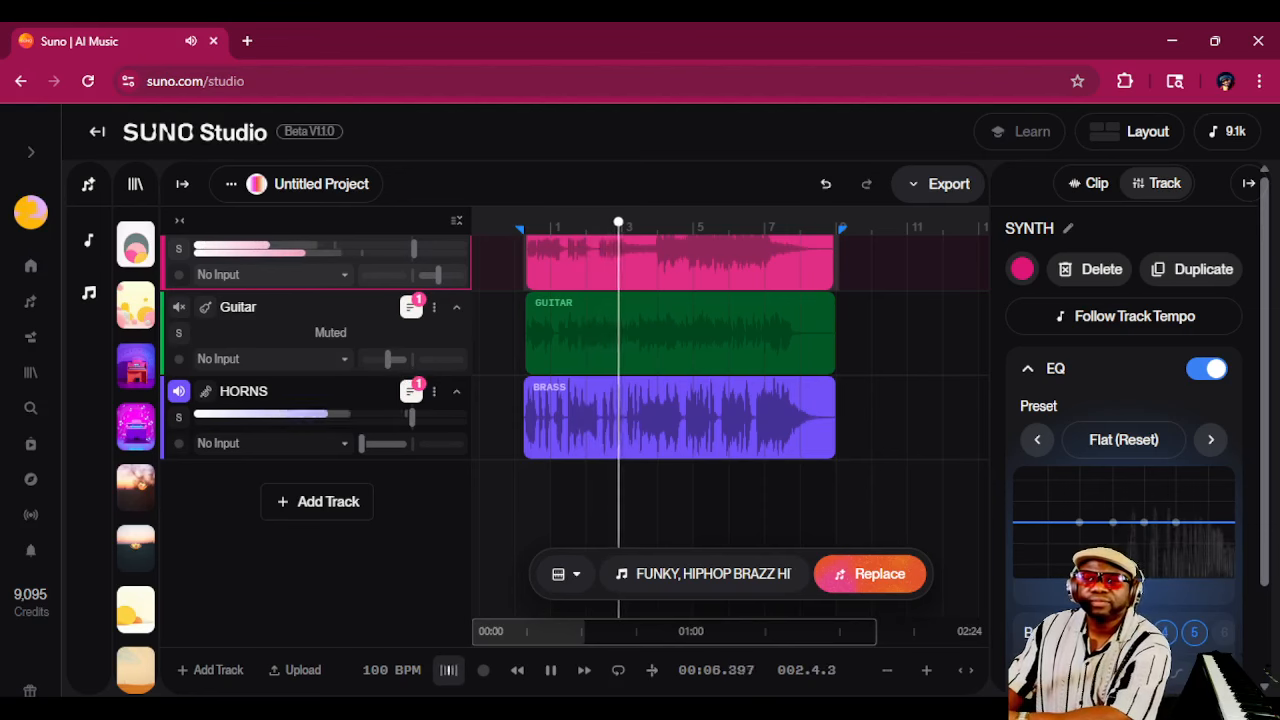
click(179, 307)
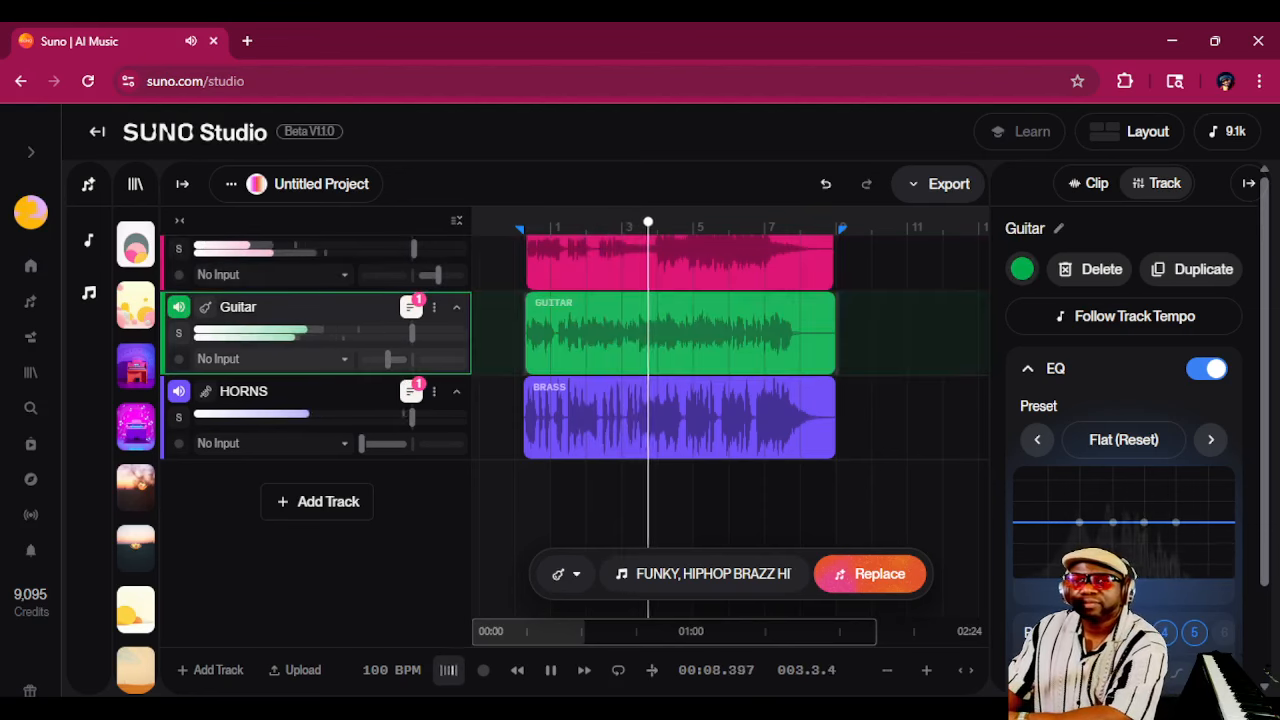
scroll(410, 420, up, 3)
scroll(412, 427, down, 2)
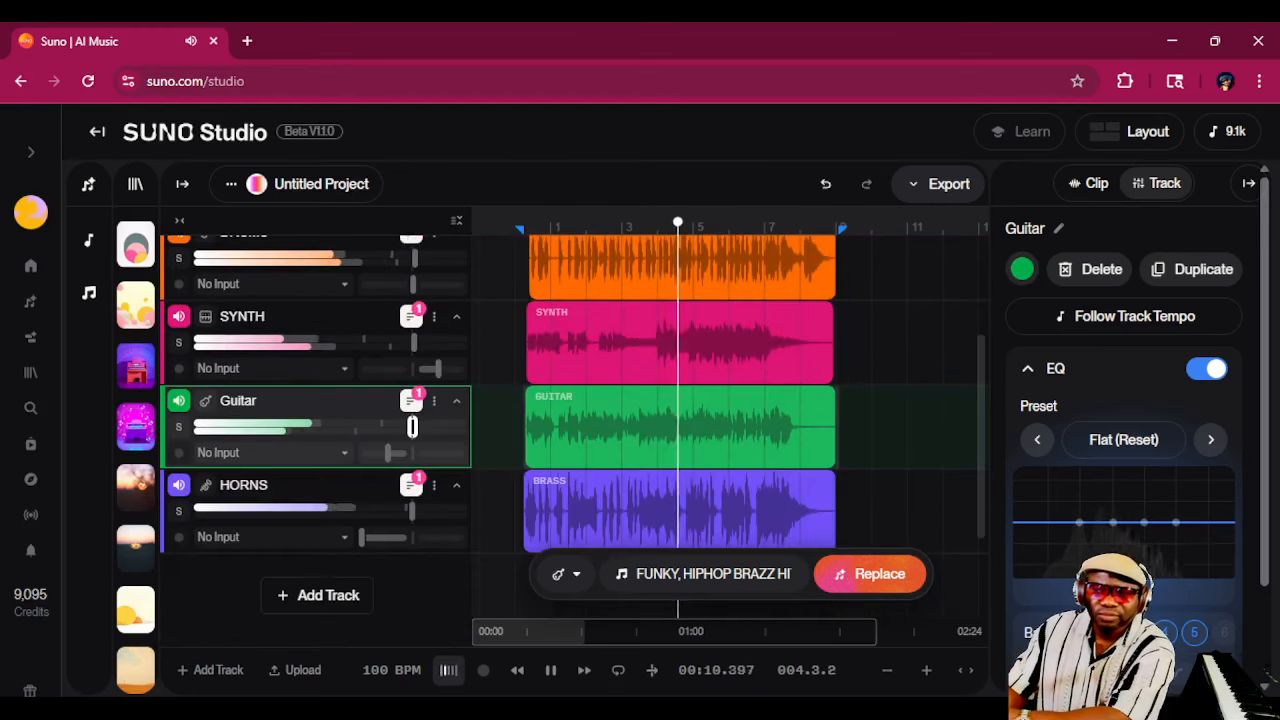
drag(389, 451, 427, 453)
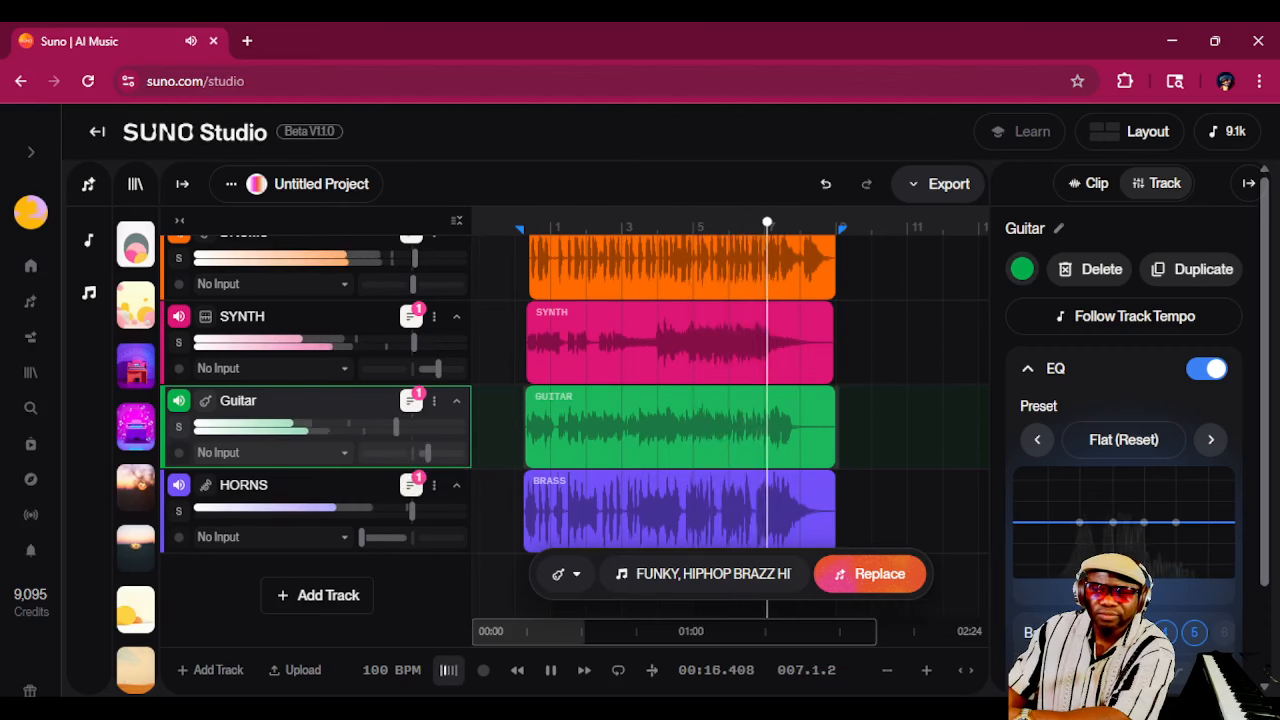
click(550, 670)
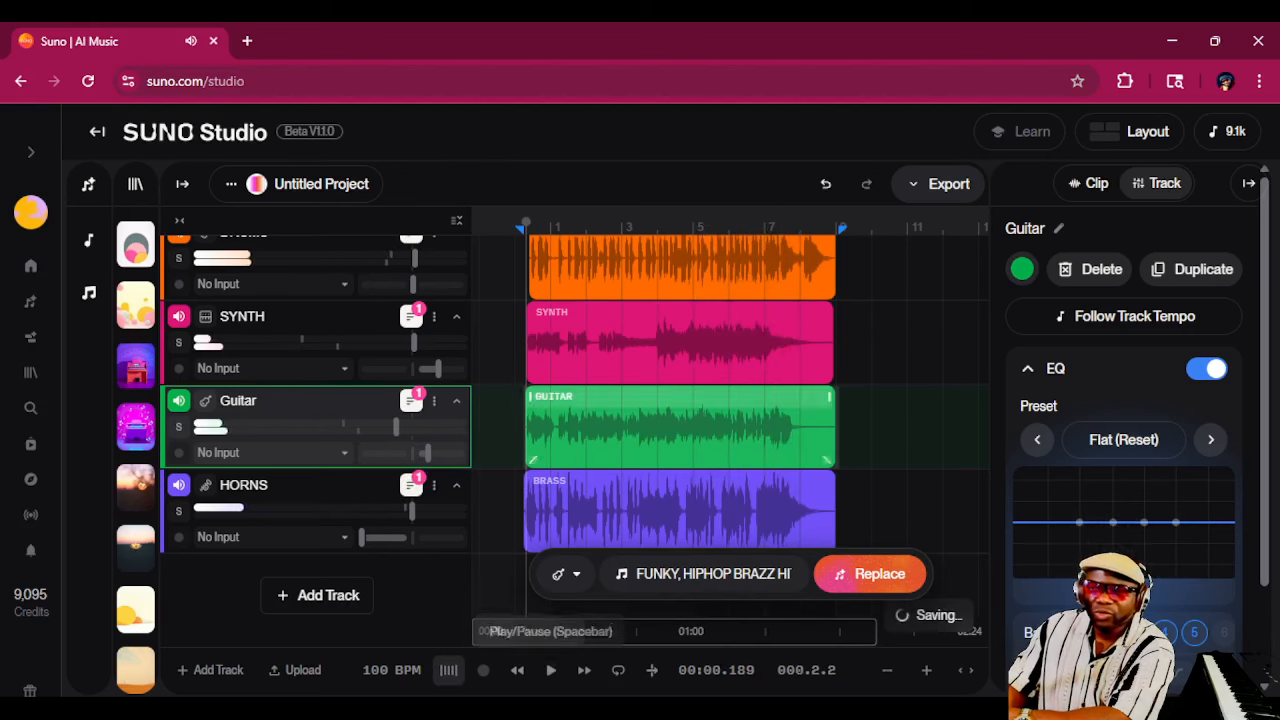
Step: Shape the DRUMS track's EQ during playback with a strong low boost, slight midrange lifts, and a modest high boost on band 5
scroll(680, 420, down, 1)
scroll(680, 420, up, 3)
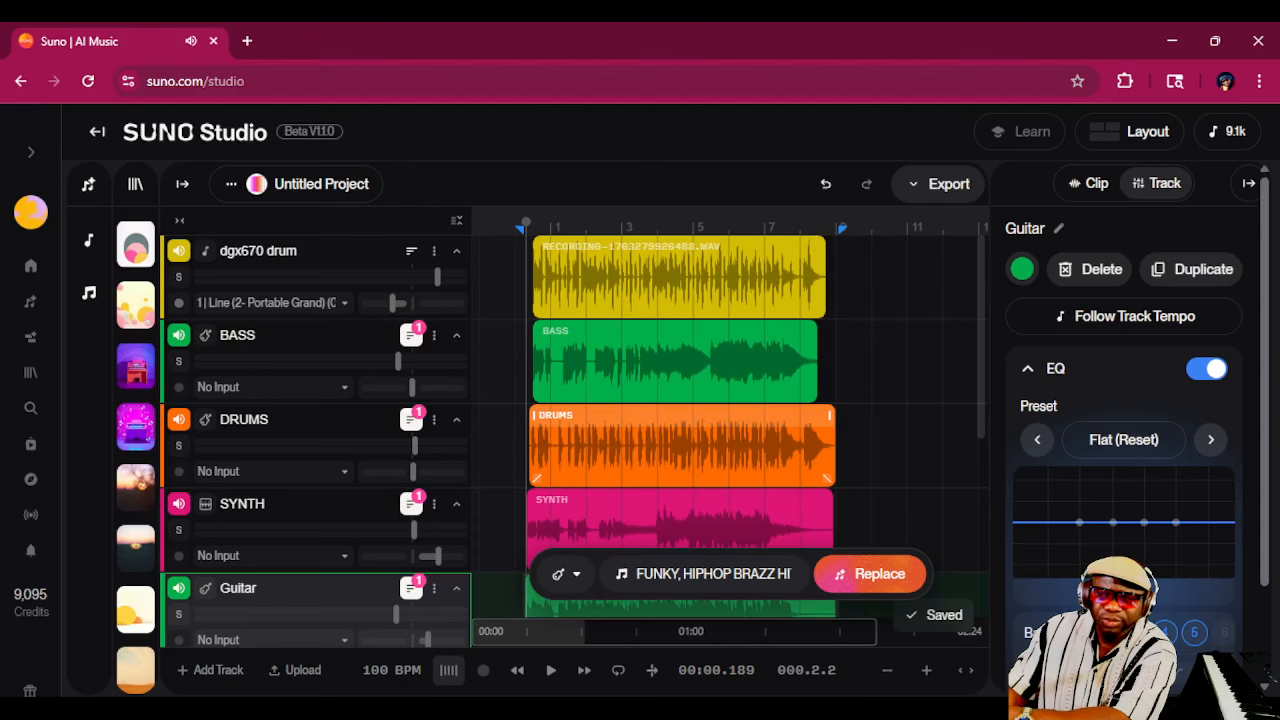
click(680, 445)
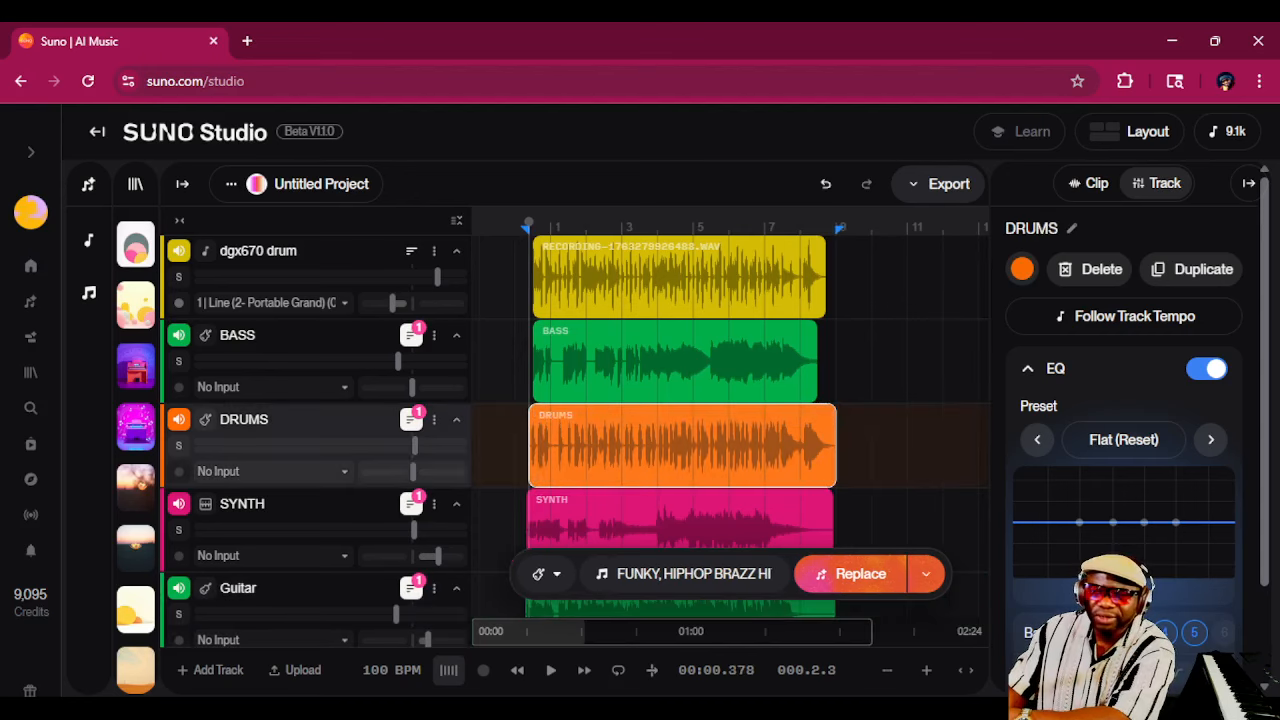
click(517, 670)
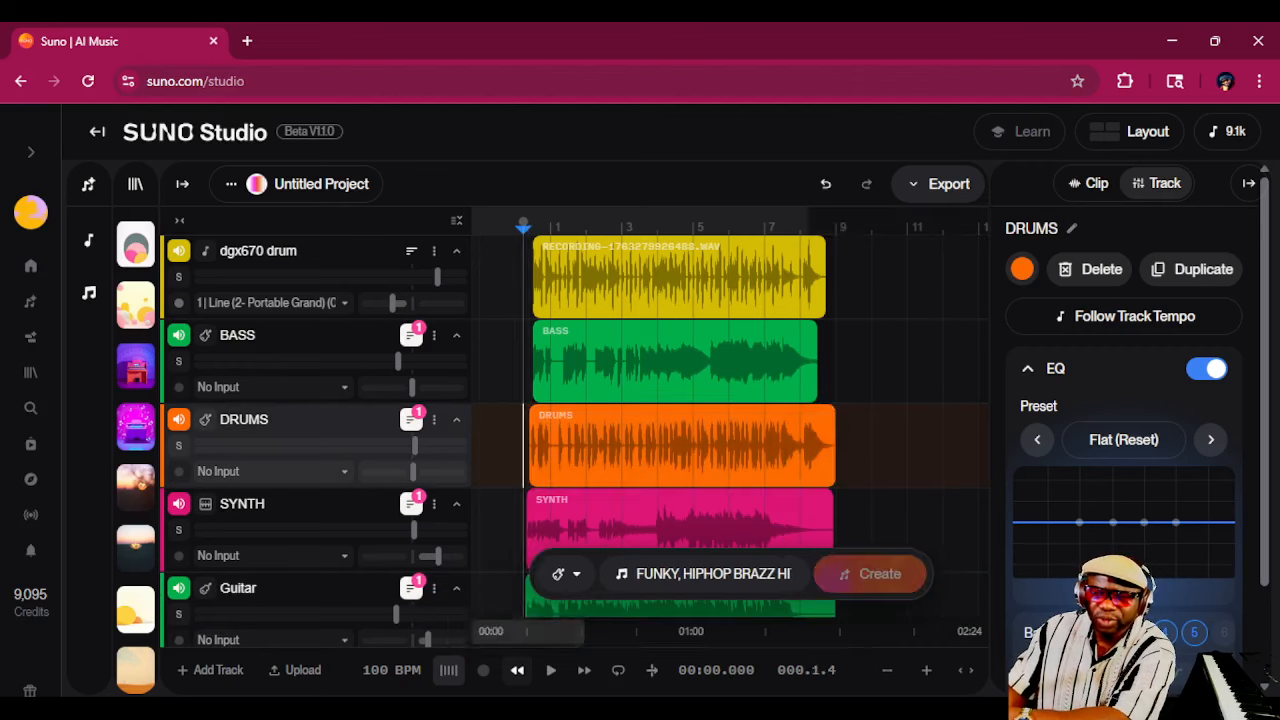
click(550, 670)
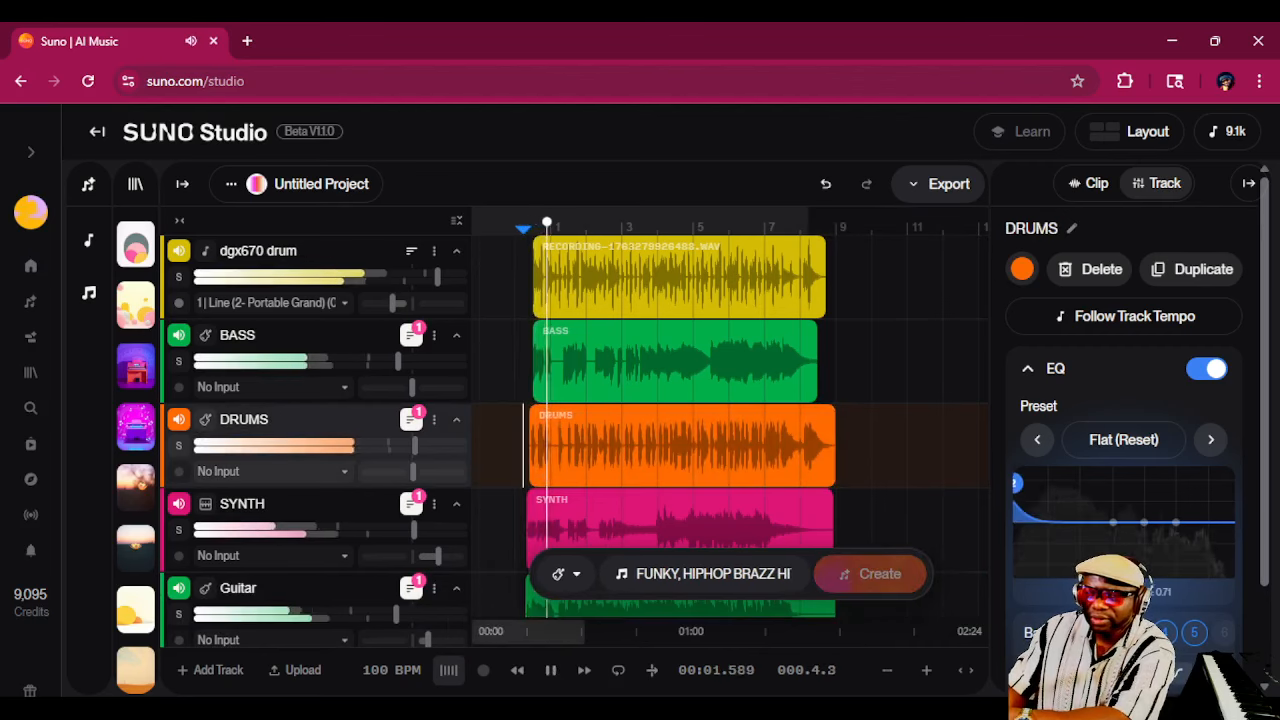
drag(1016, 483, 1025, 483)
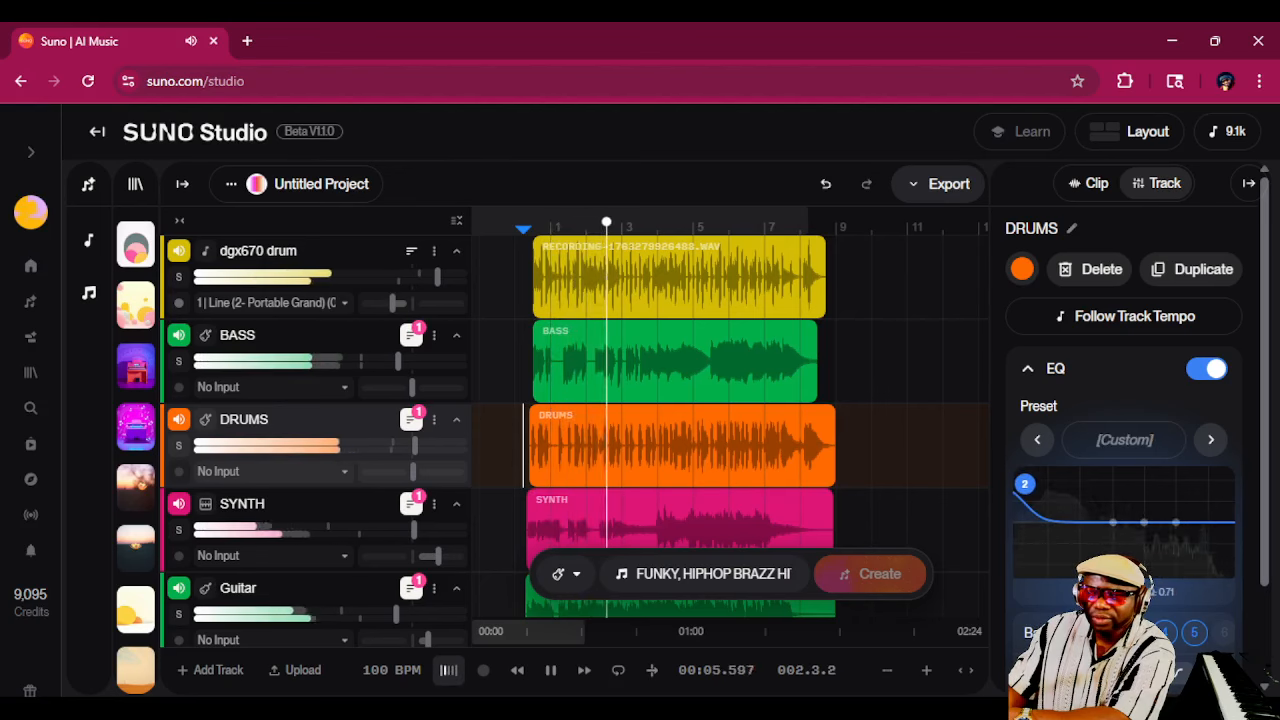
drag(1176, 522, 1188, 491)
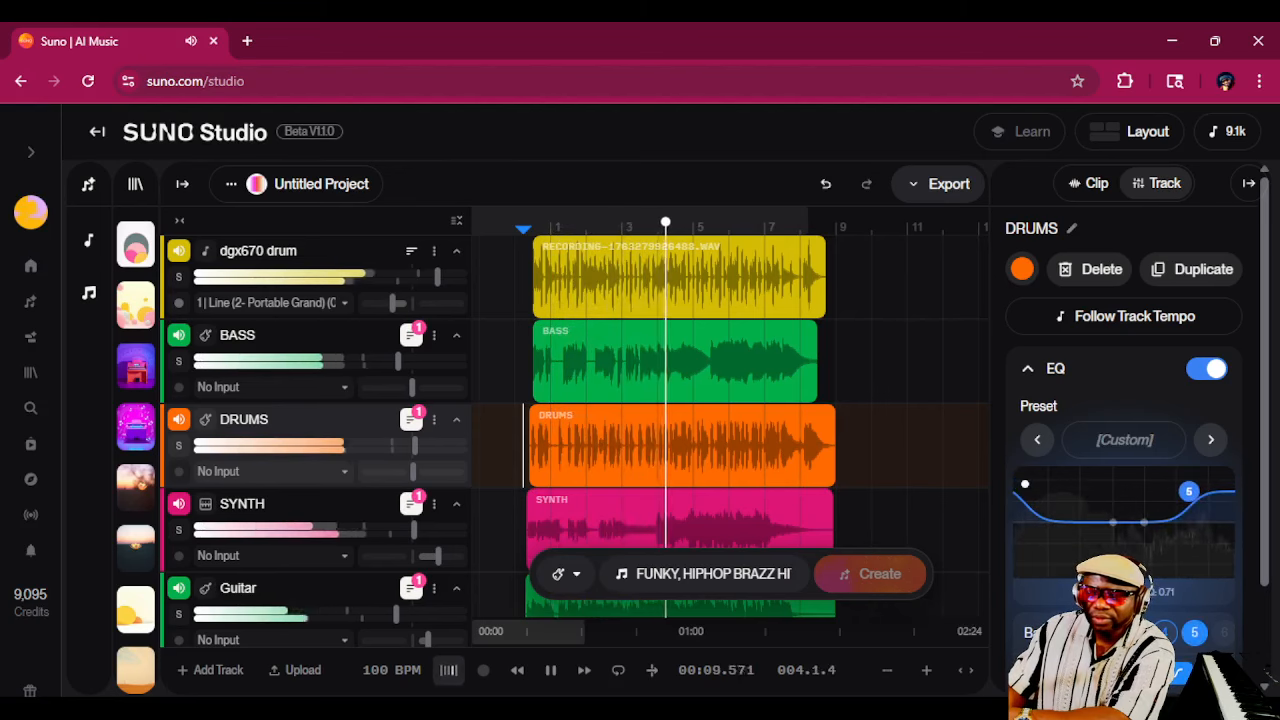
drag(1113, 522, 1091, 518)
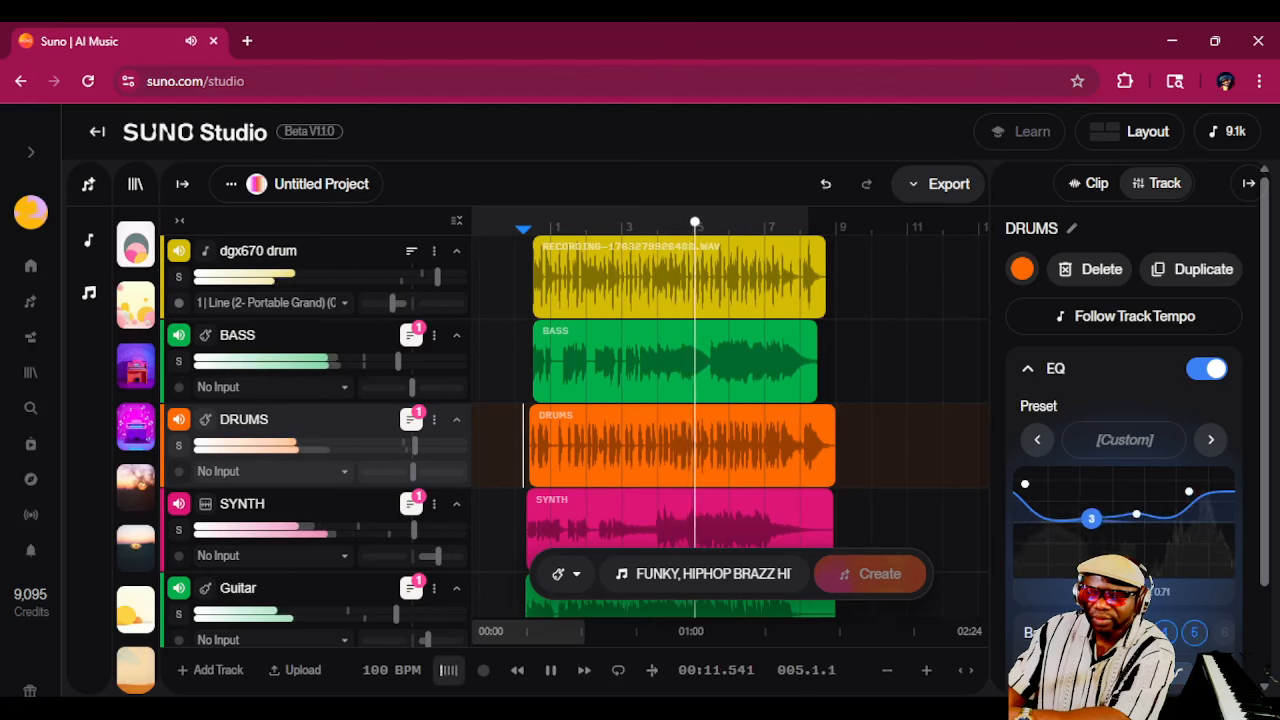
drag(1189, 491, 1195, 507)
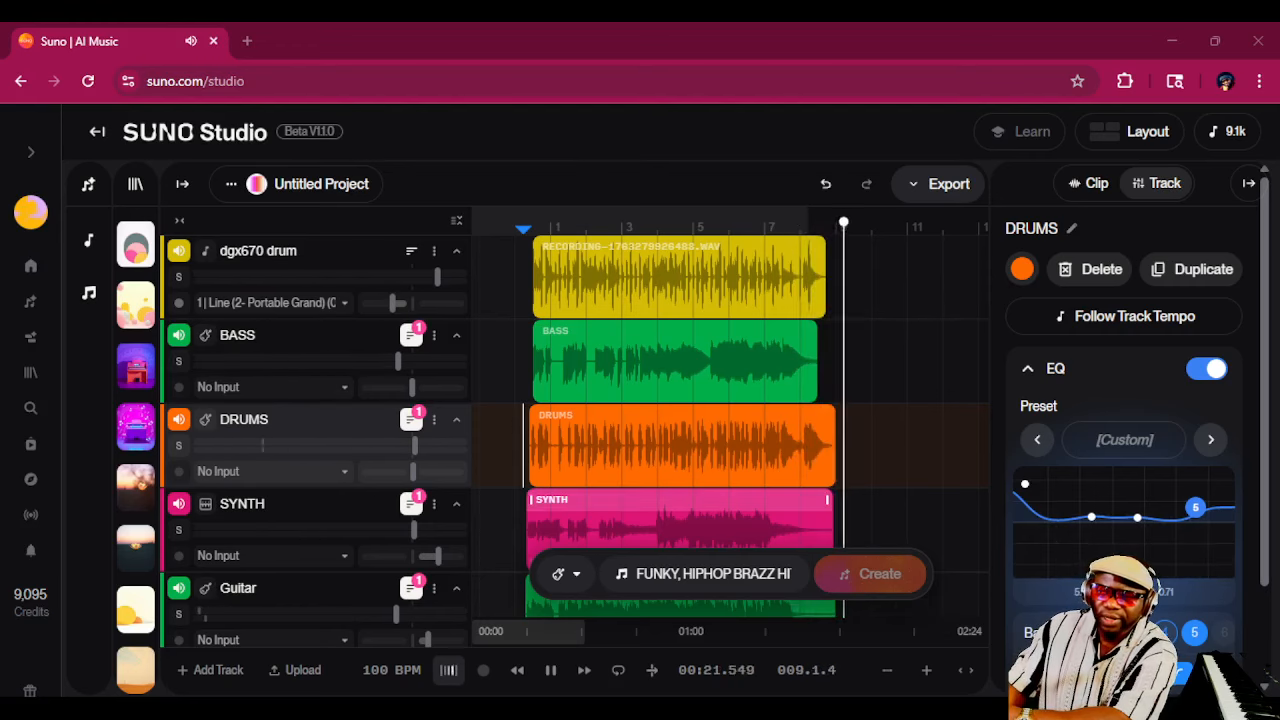
click(550, 670)
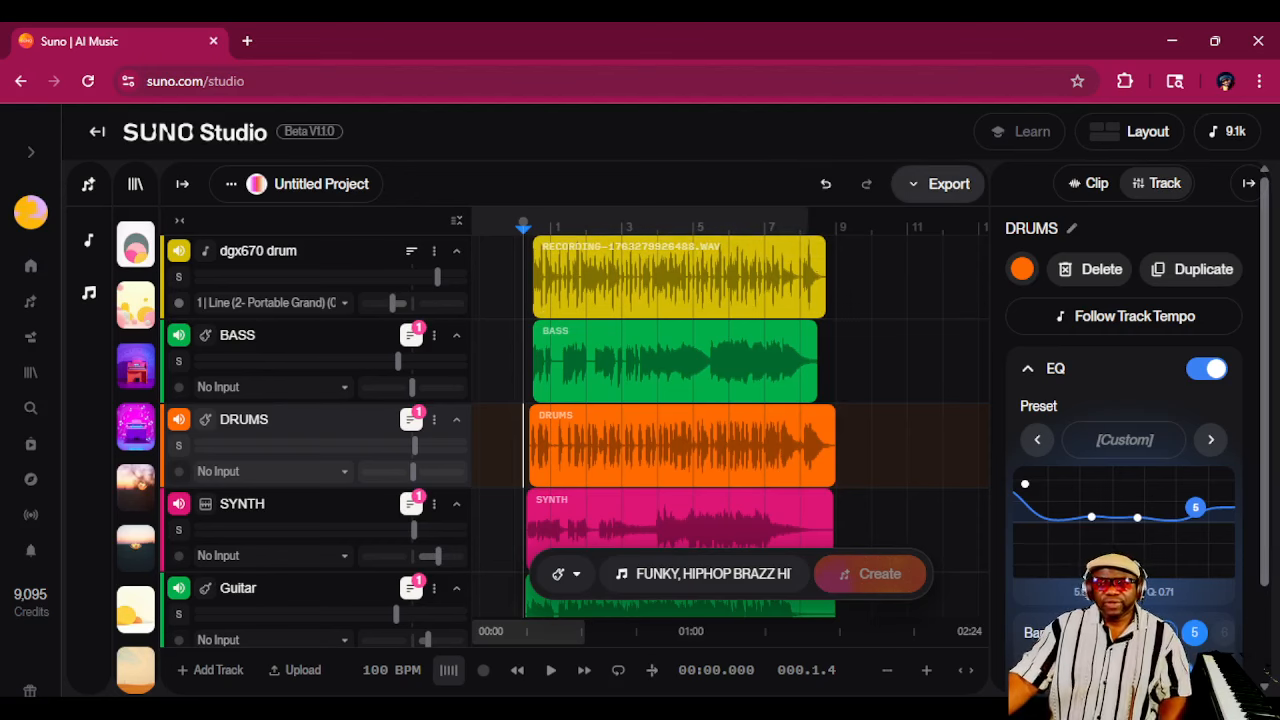
Step: Rename the project CITY LIFE and export it as a full song
click(938, 184)
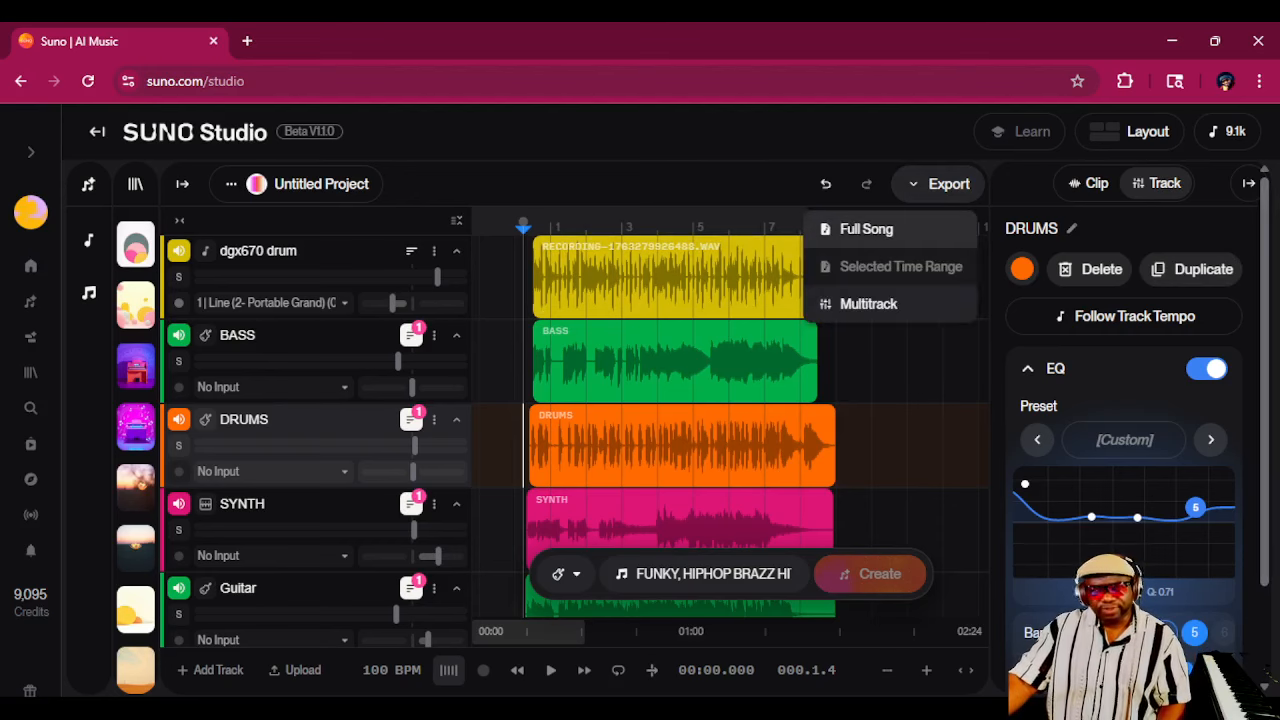
click(231, 184)
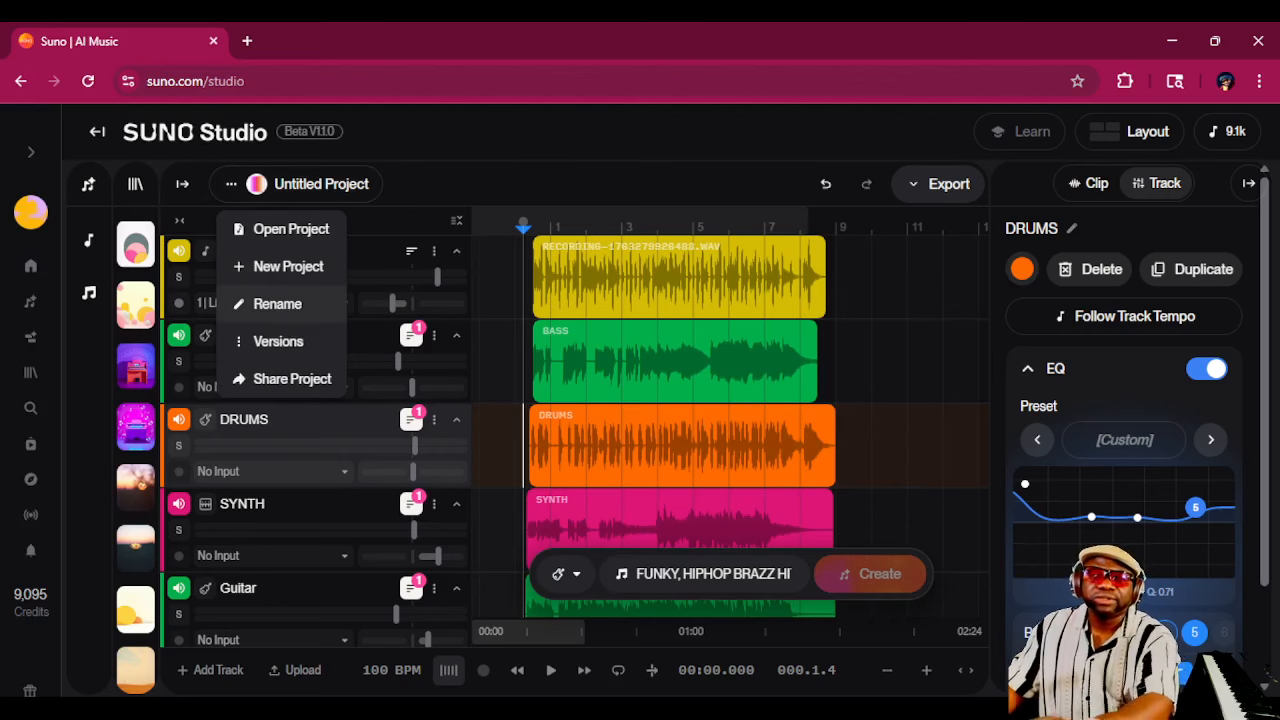
click(277, 304)
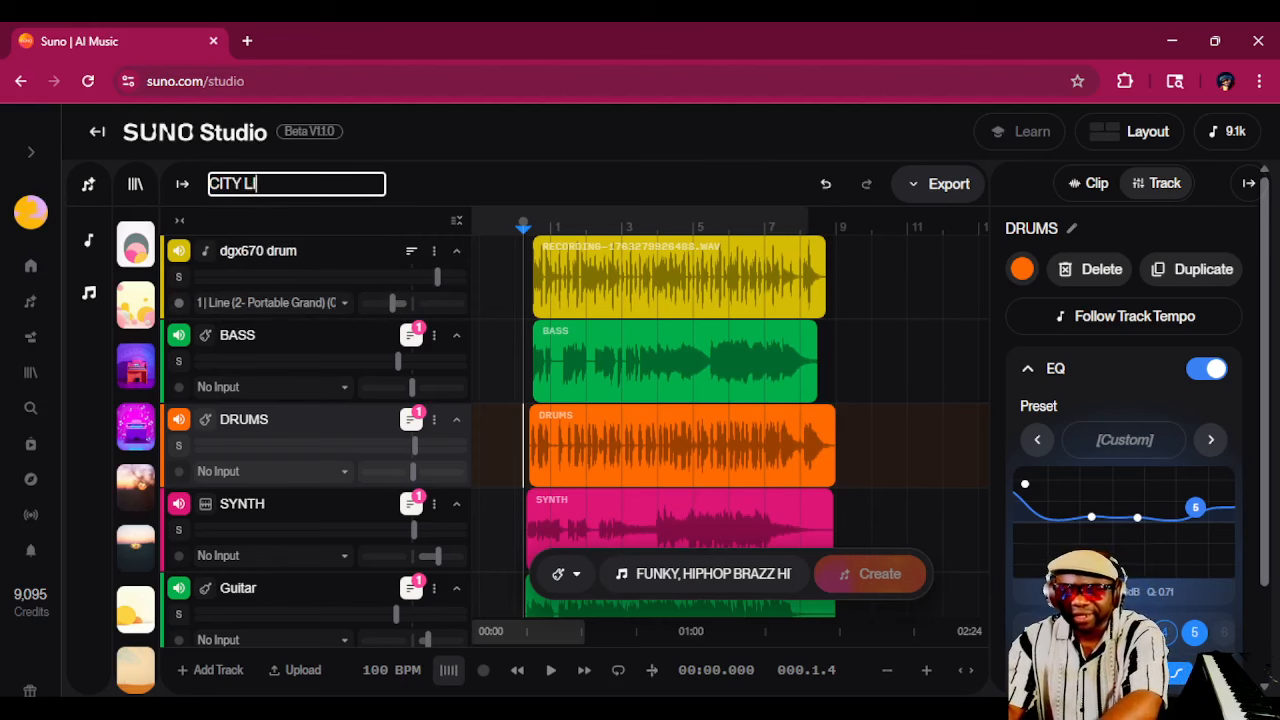
key(Return)
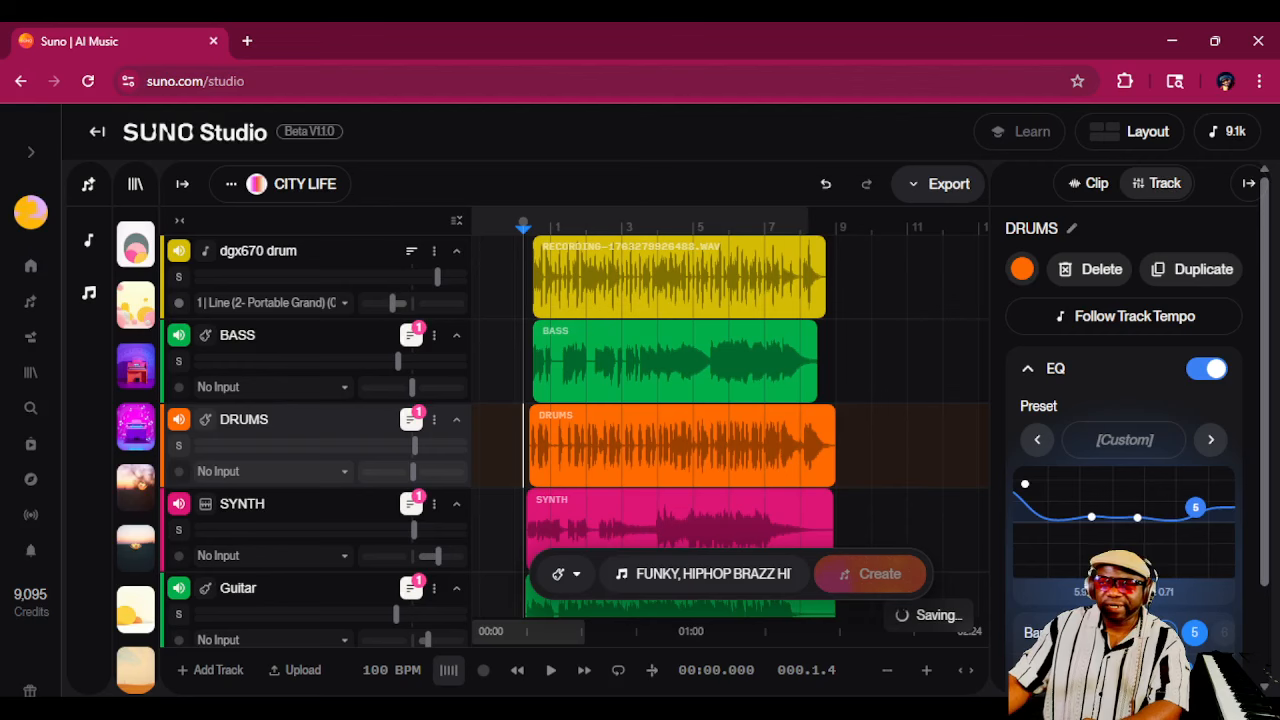
click(938, 184)
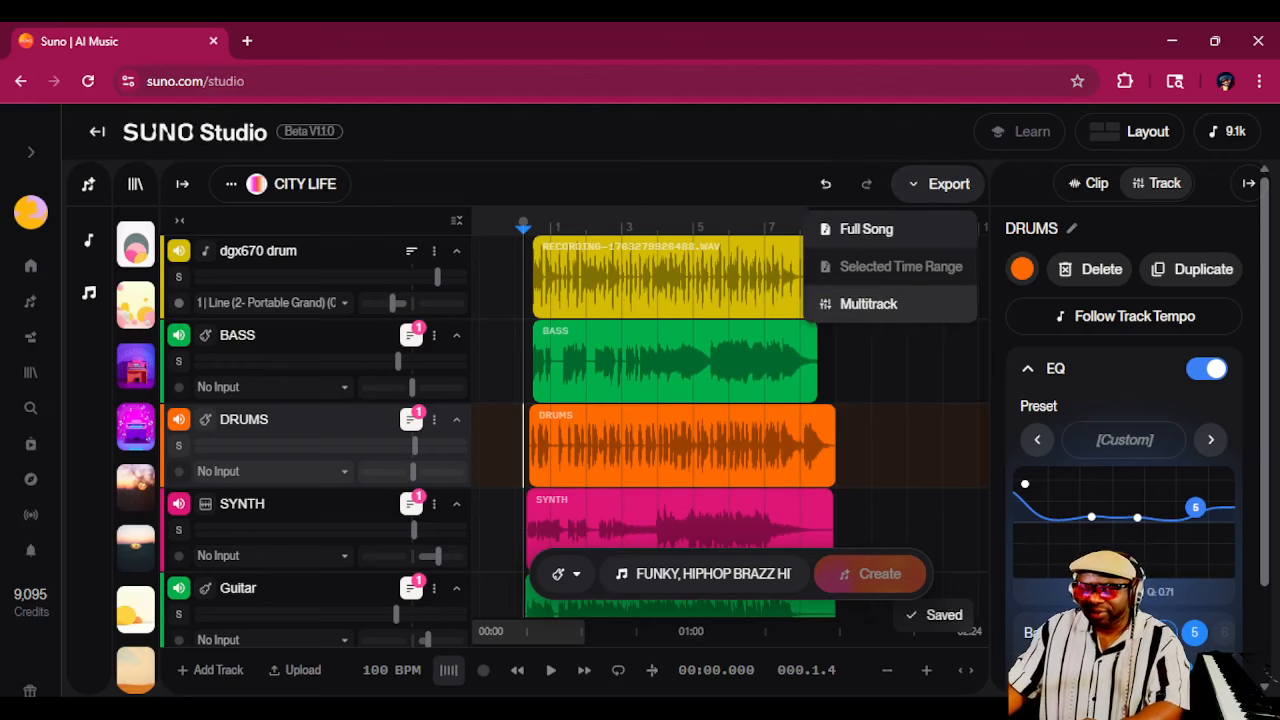
click(866, 229)
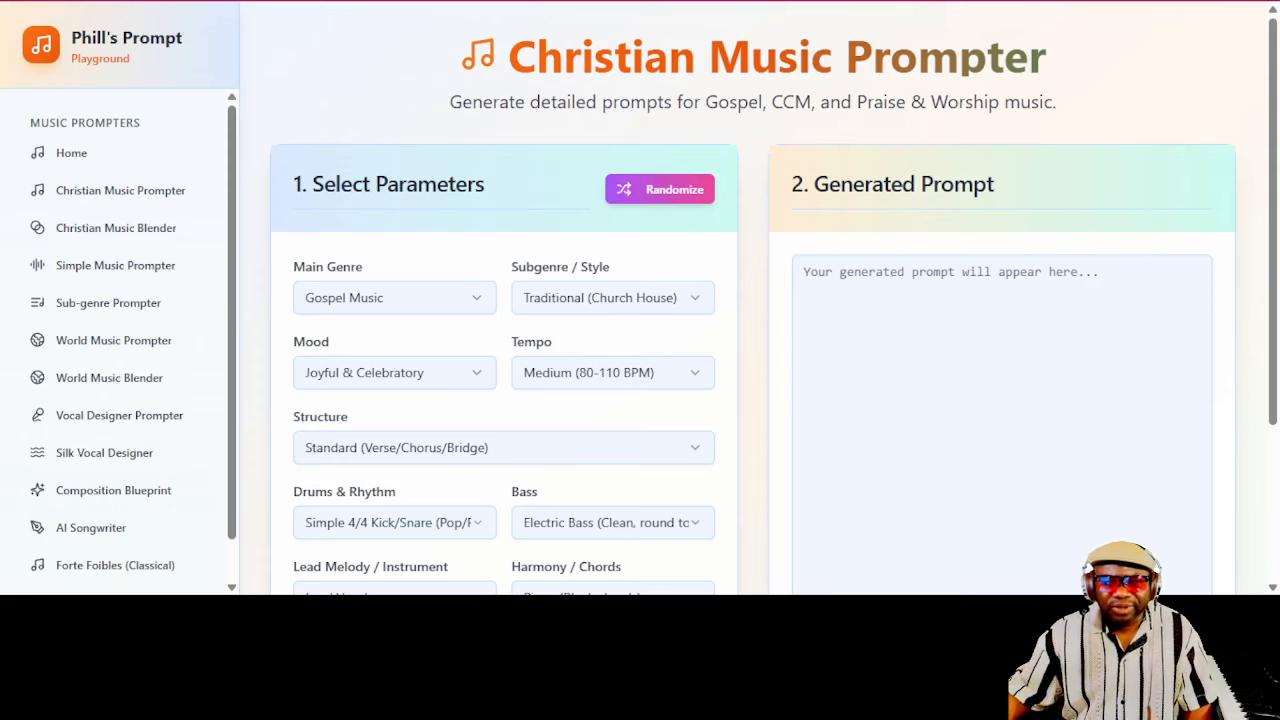
Step: Open the AI Songwriter and dictate song ideas about never giving up, working hard and hustling day and night
scroll(110, 395, down, 1)
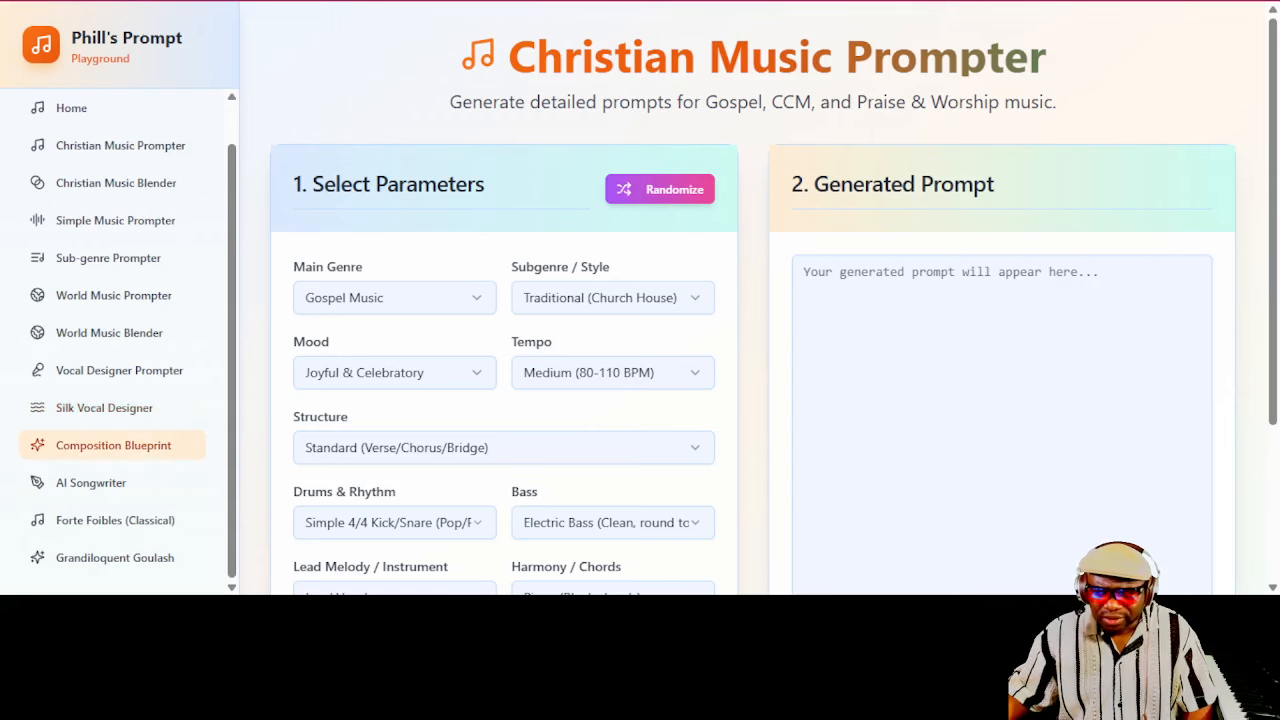
click(91, 482)
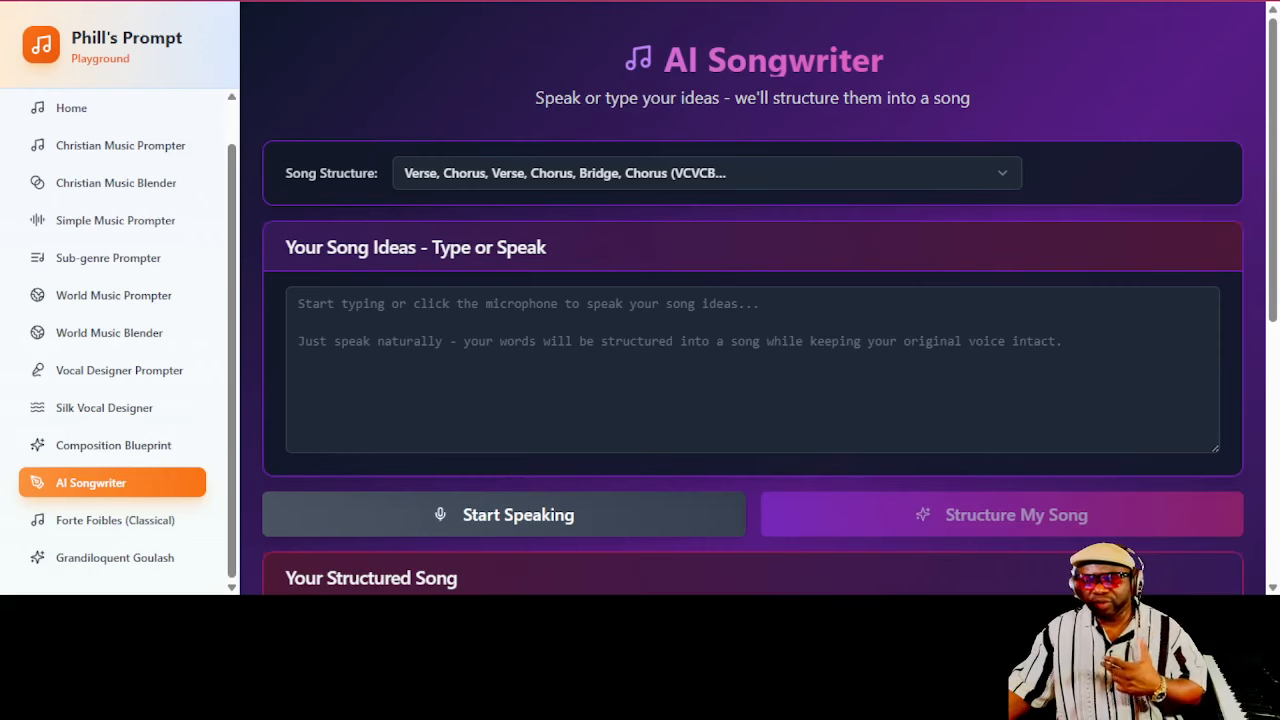
scroll(752, 350, down, 1)
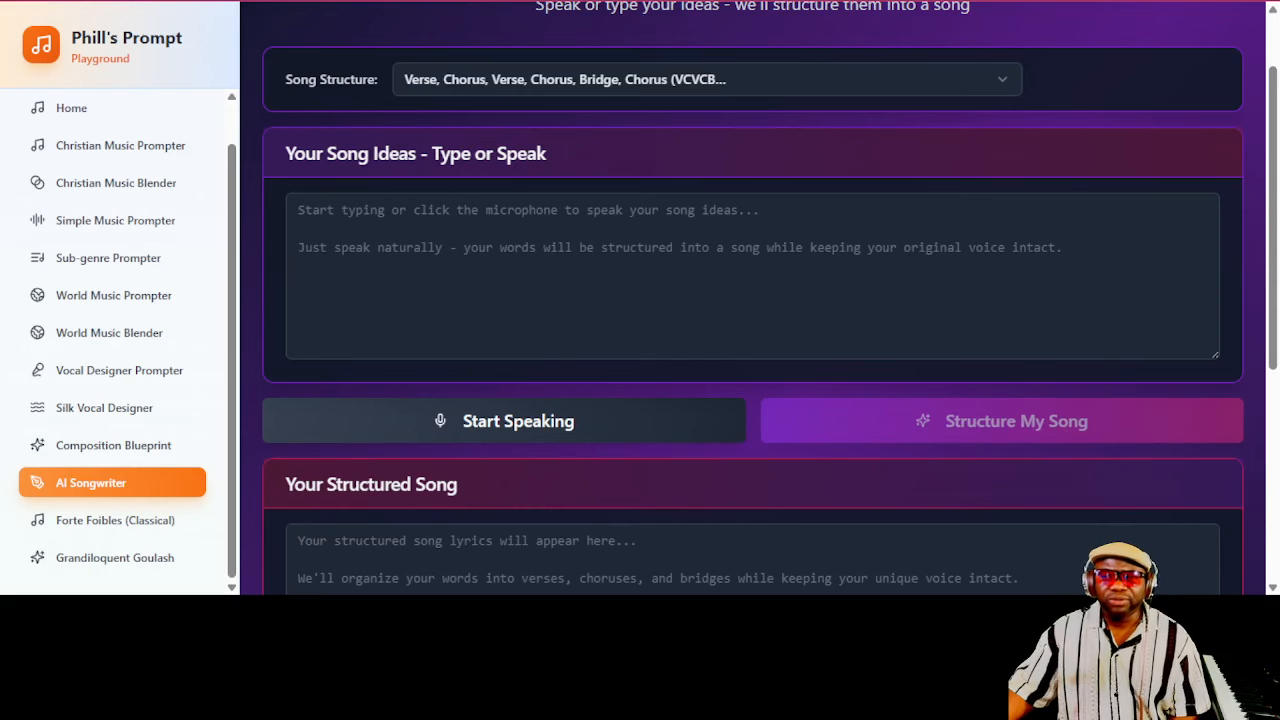
click(504, 421)
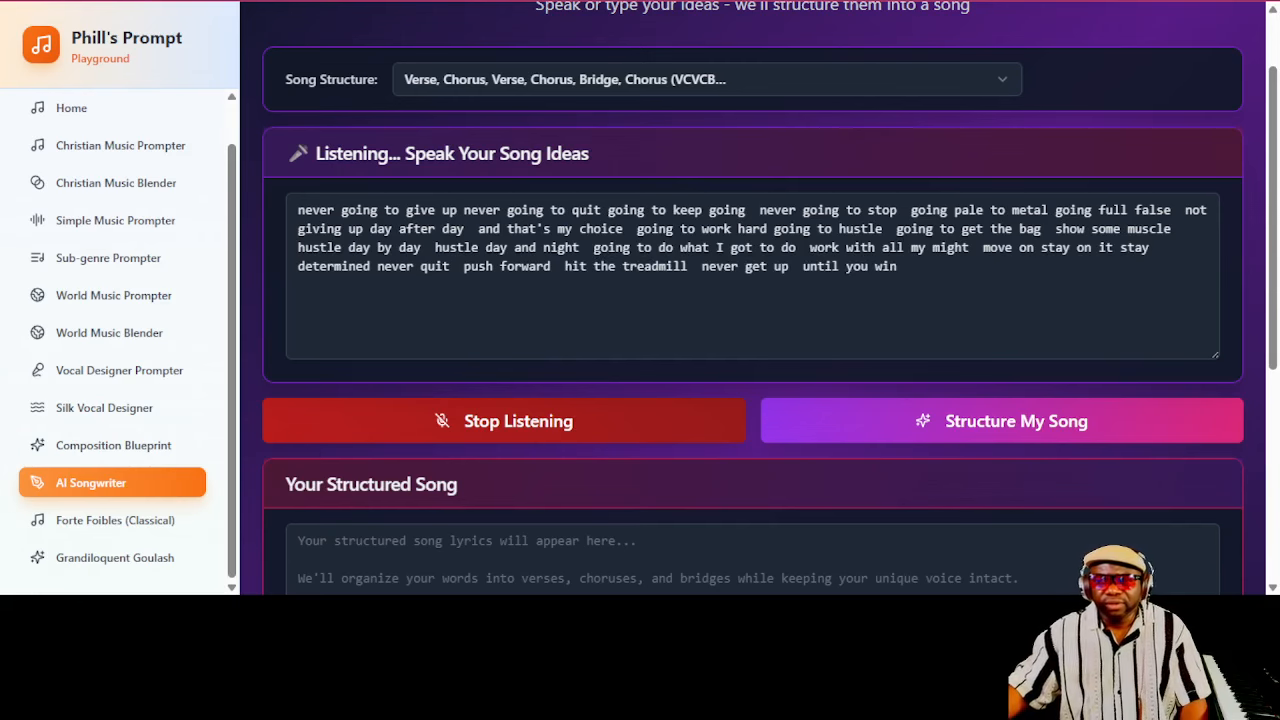
click(504, 421)
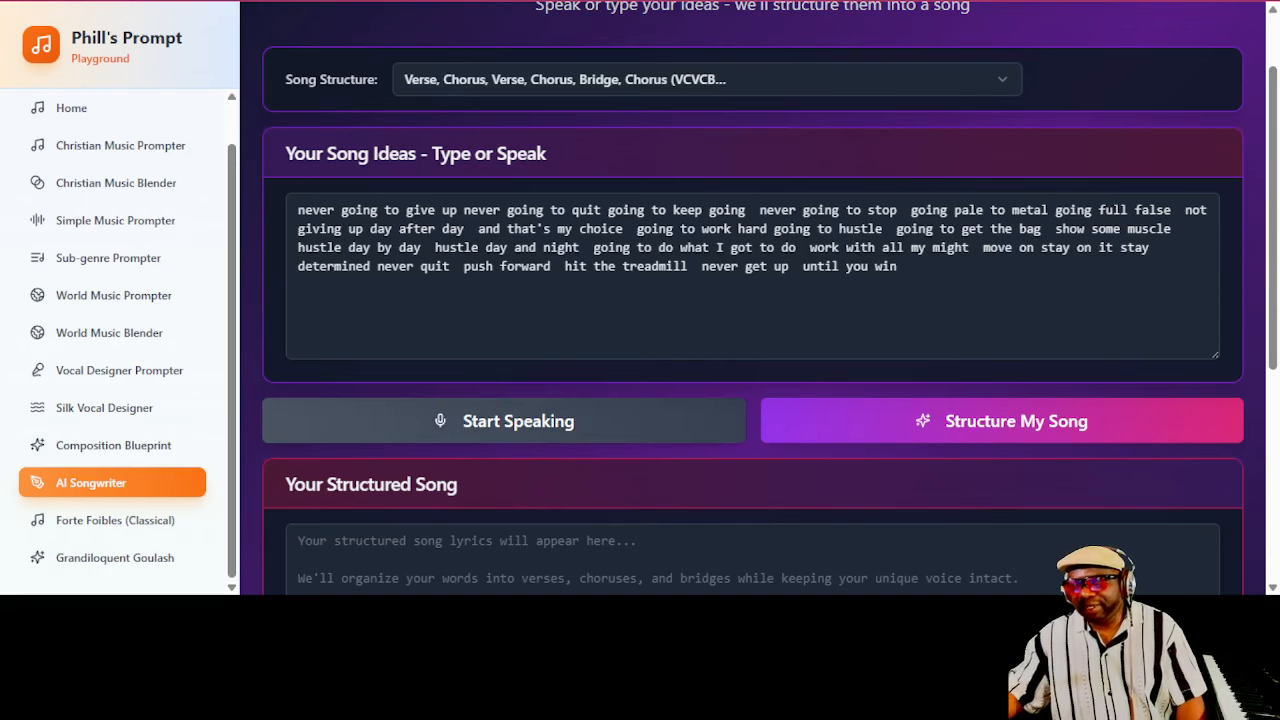
Step: Set the song structure to Intro, Verse, Chorus, Verse, Chorus, Bridge, Chorus, Outro and structure the dictated ideas into a song
scroll(752, 298, up, 1)
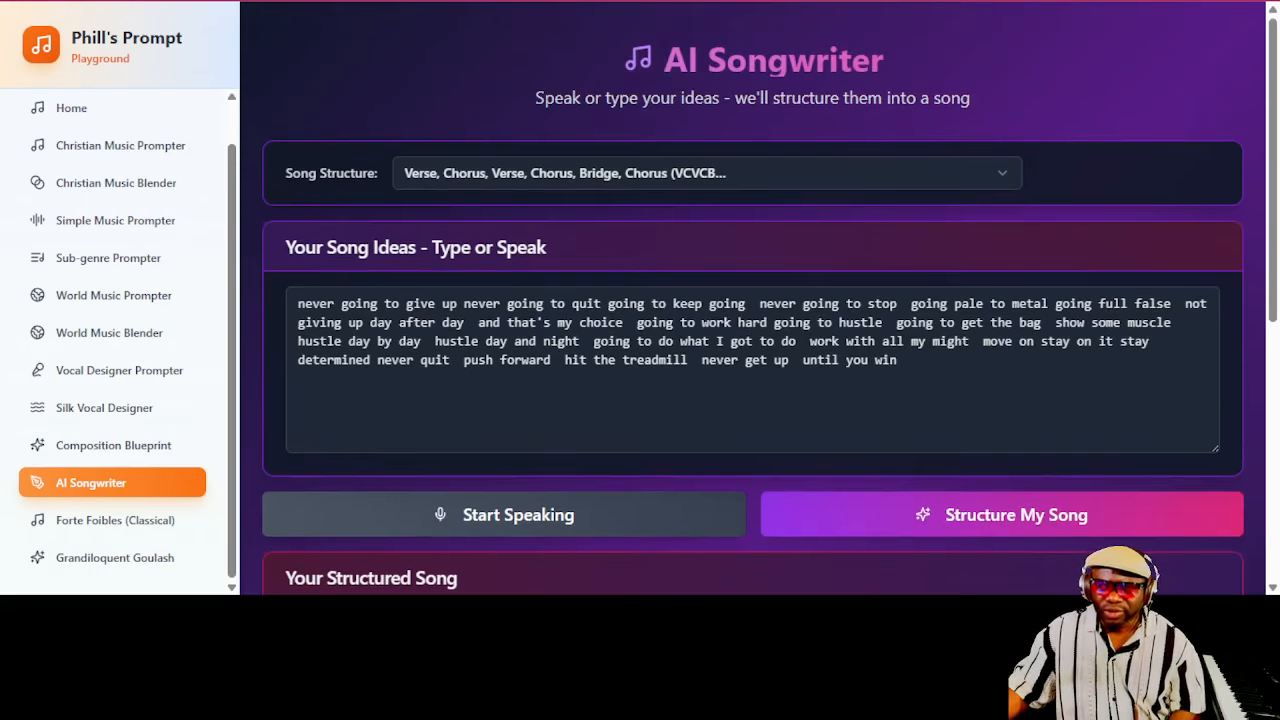
click(707, 173)
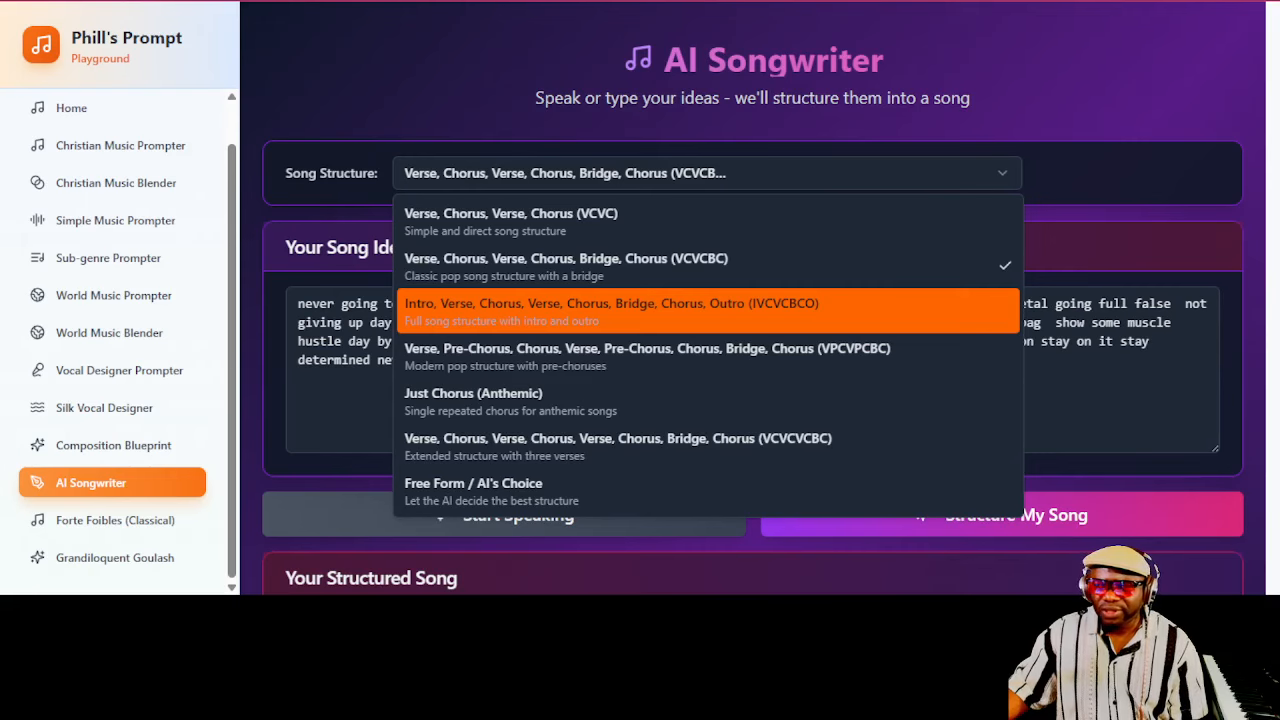
click(707, 311)
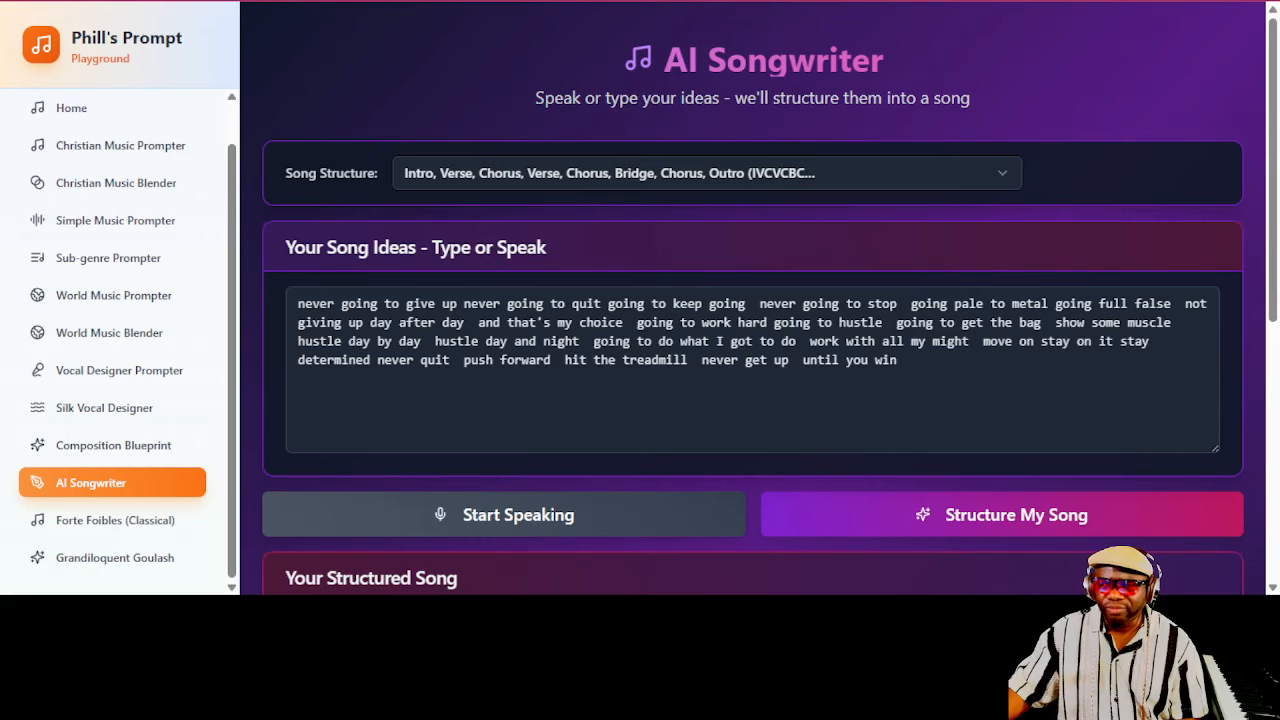
scroll(752, 400, down, 3)
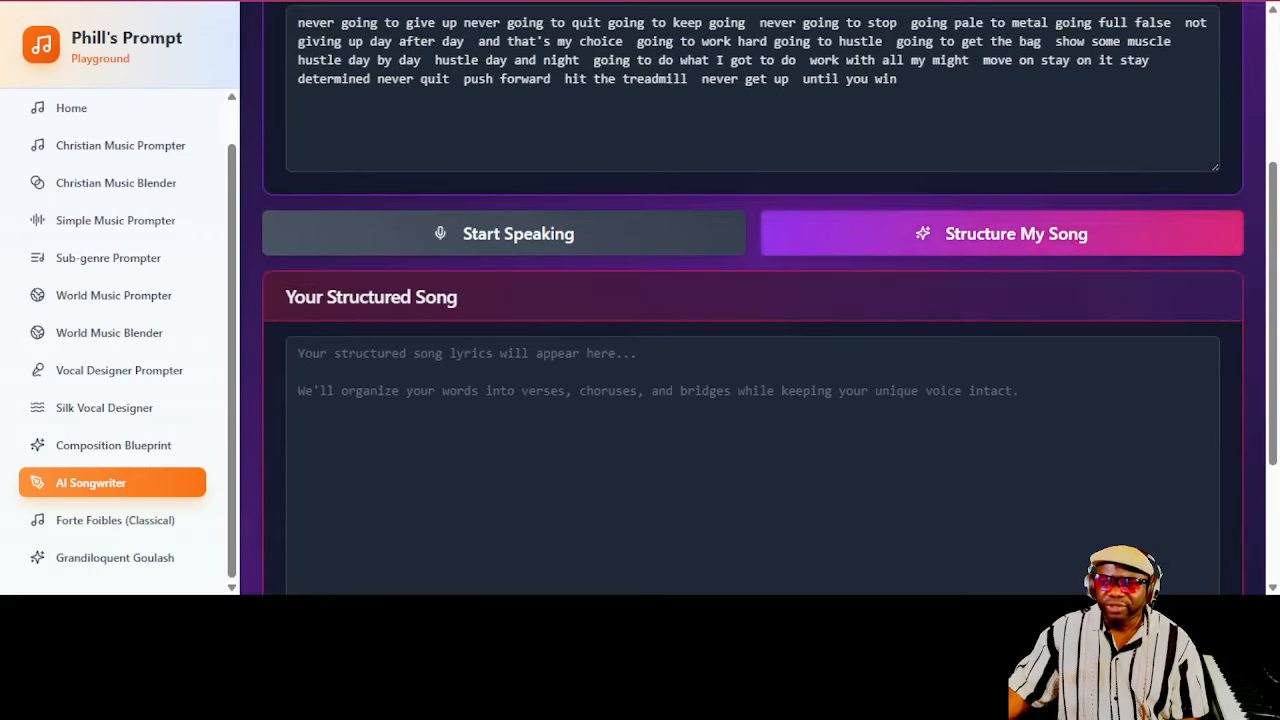
click(1002, 233)
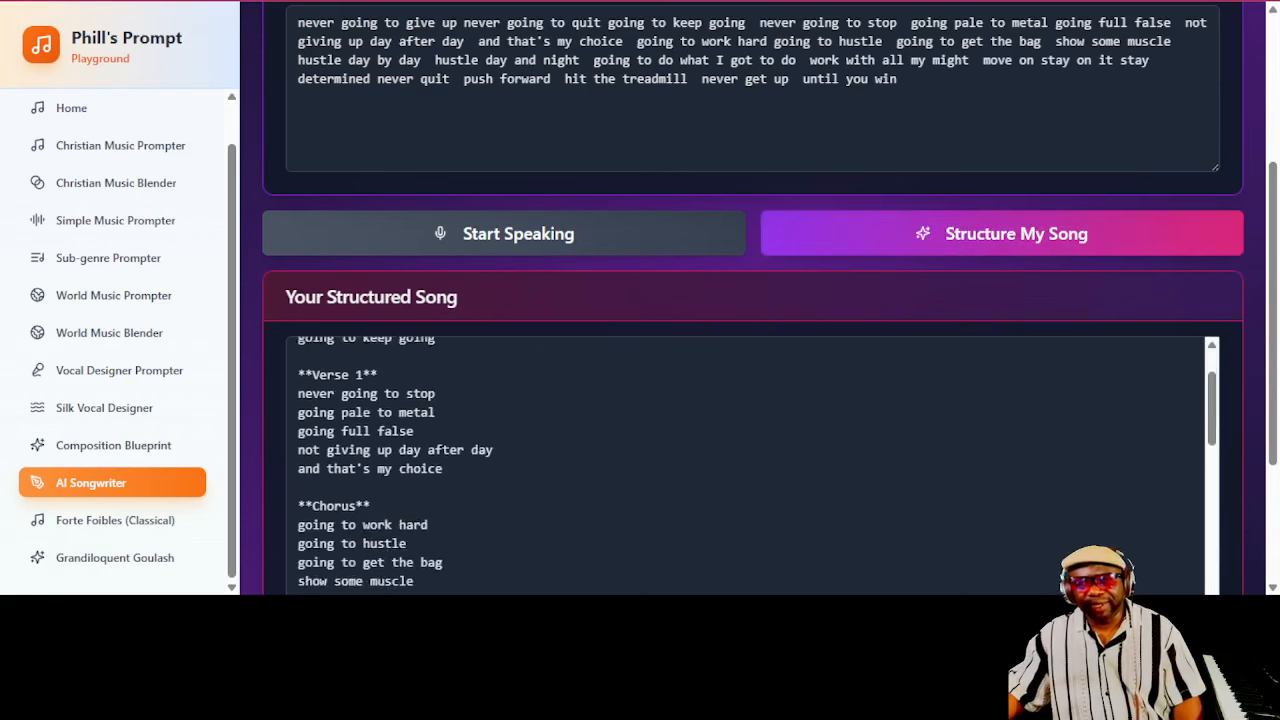
Step: Review the structured song from intro to bridge and copy its full lyrics to the clipboard
scroll(750, 400, up, 3)
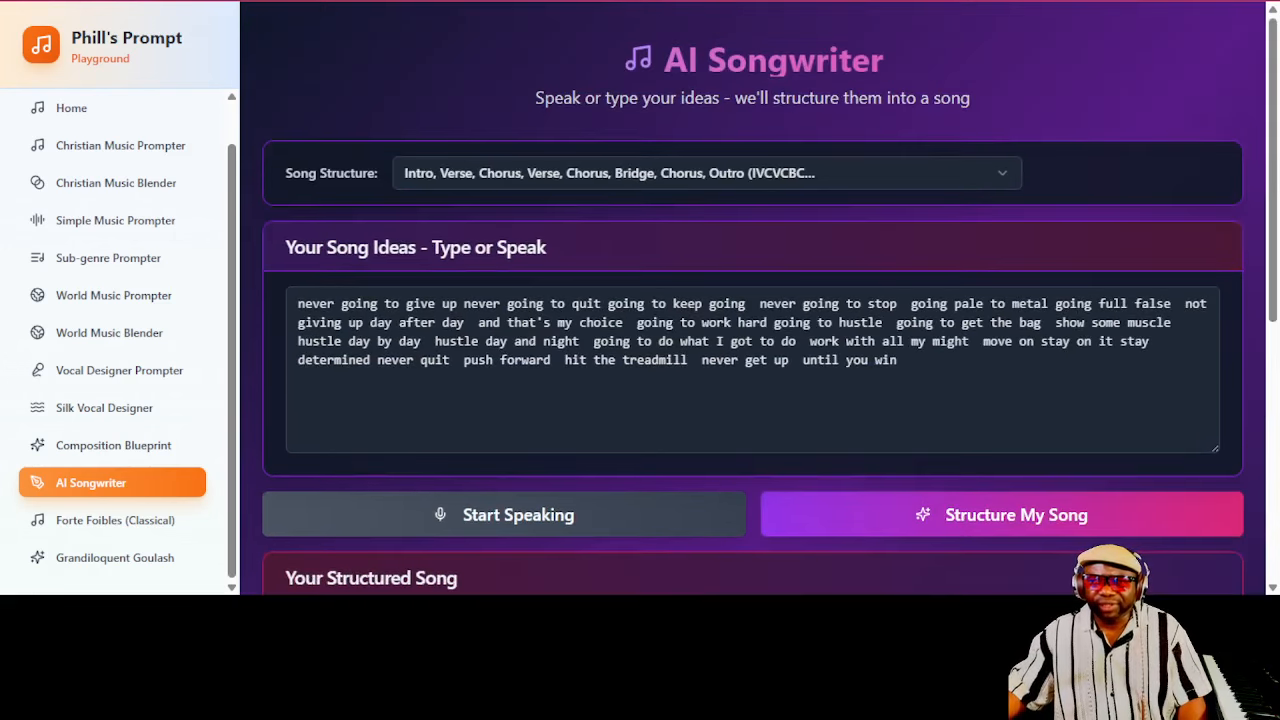
scroll(750, 400, down, 5)
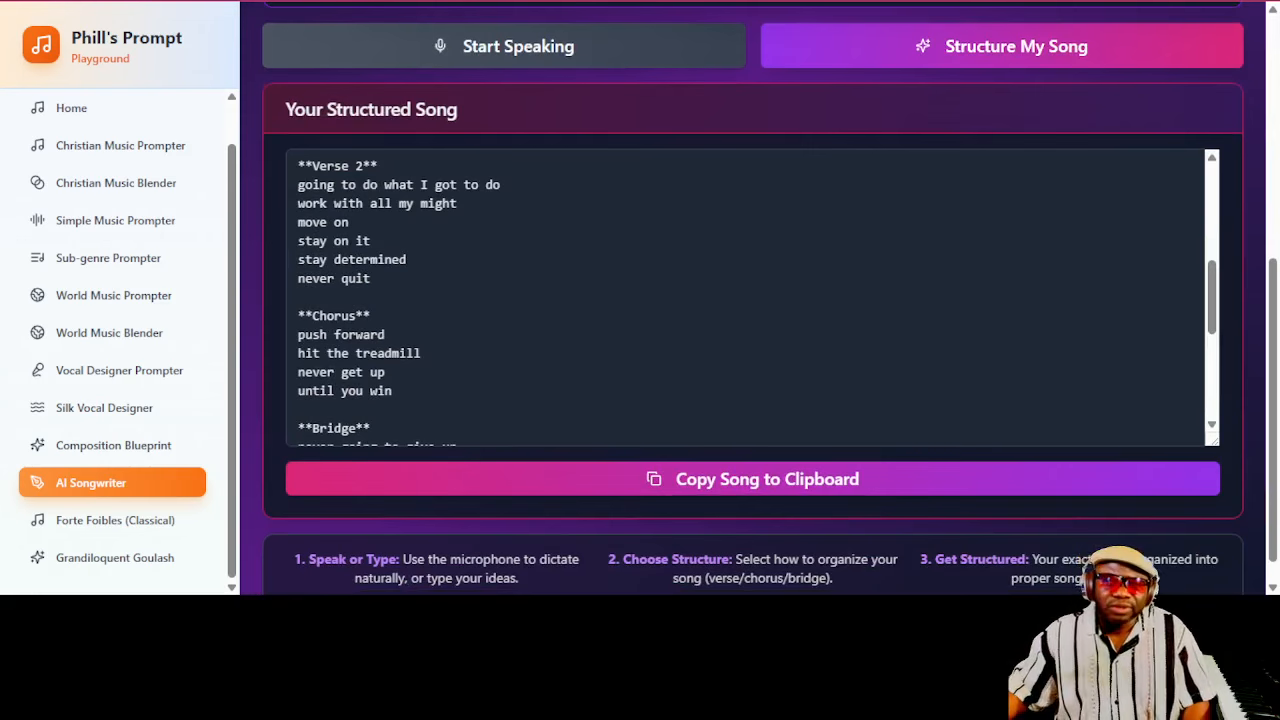
scroll(745, 298, down, 4)
scroll(745, 298, up, 3)
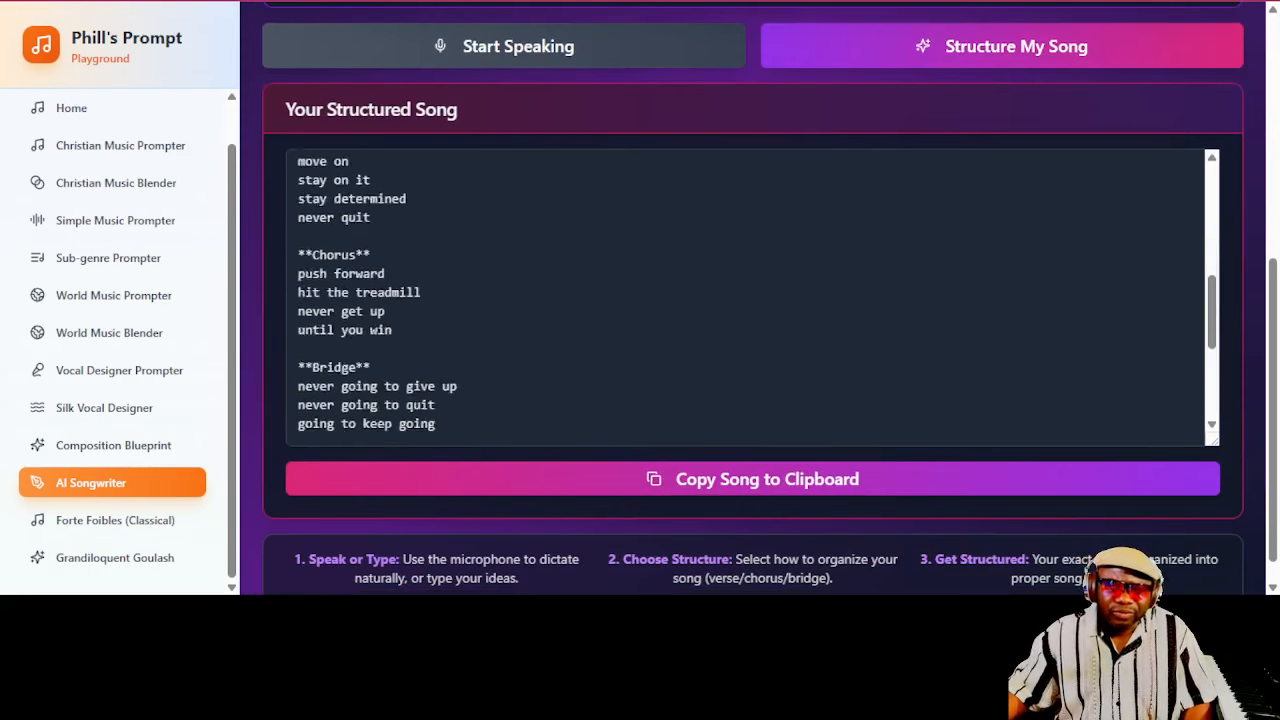
scroll(745, 298, up, 6)
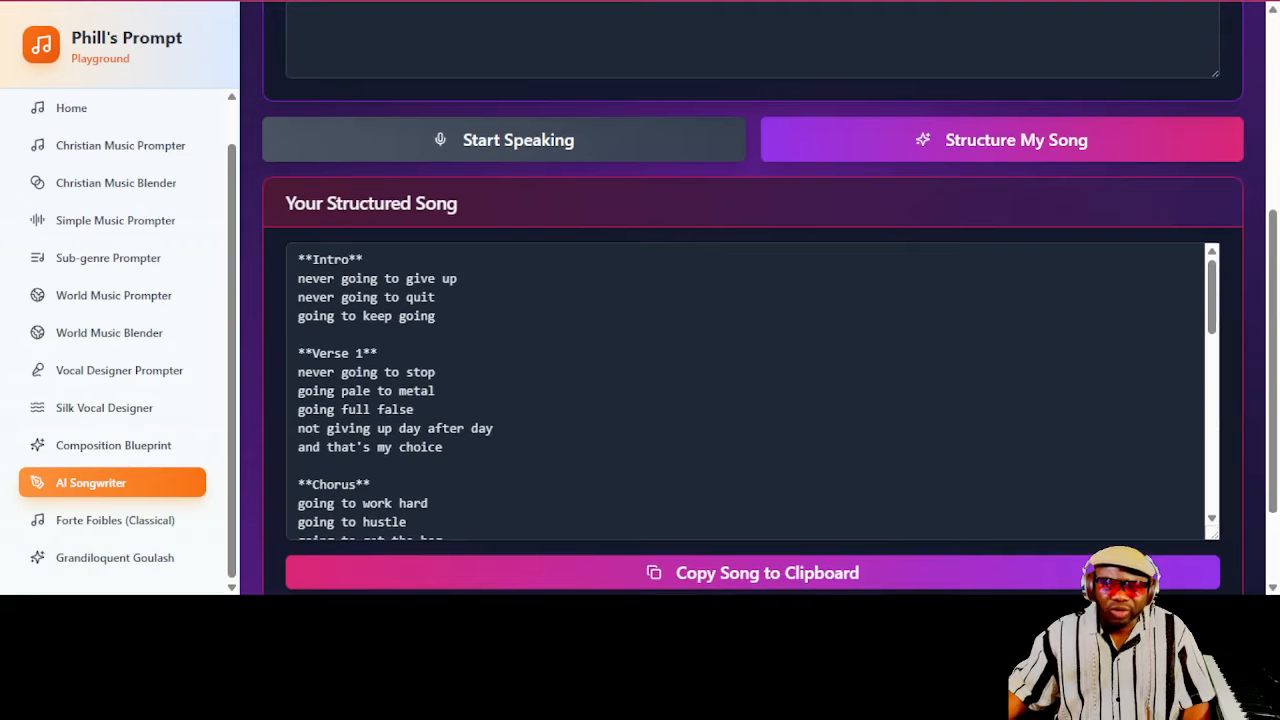
key(ctrl+a)
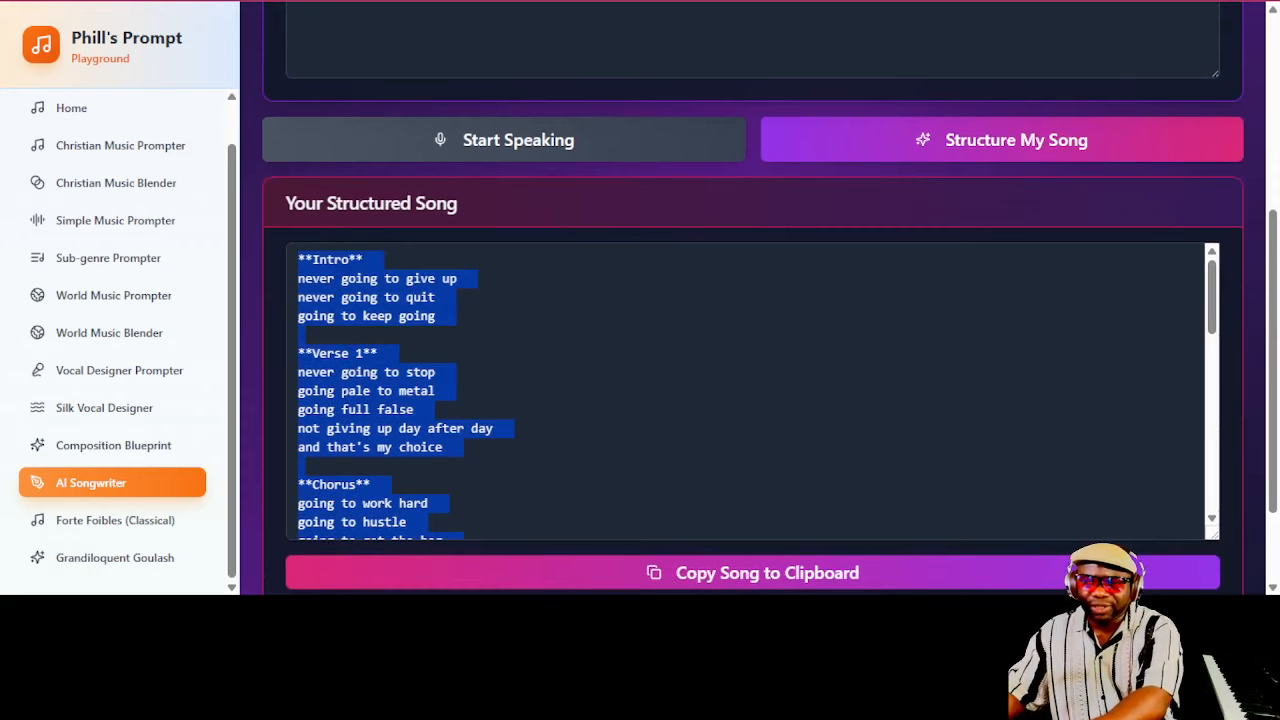
click(752, 573)
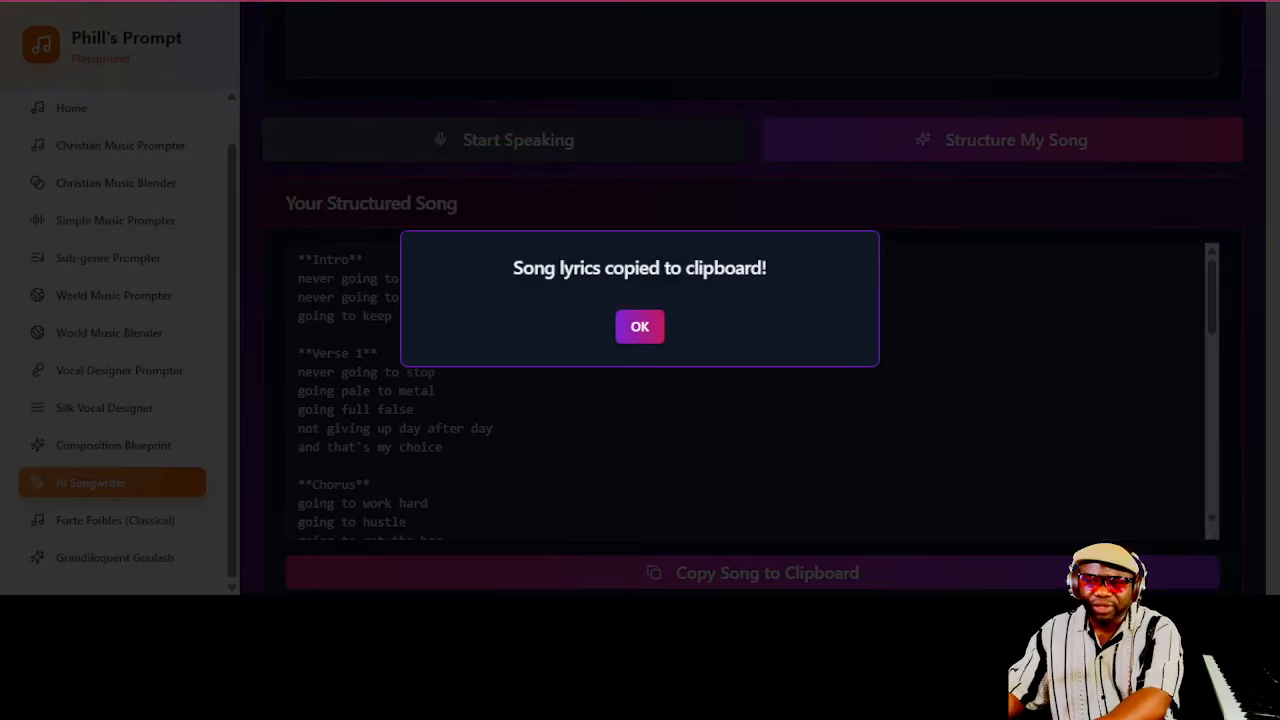
click(640, 327)
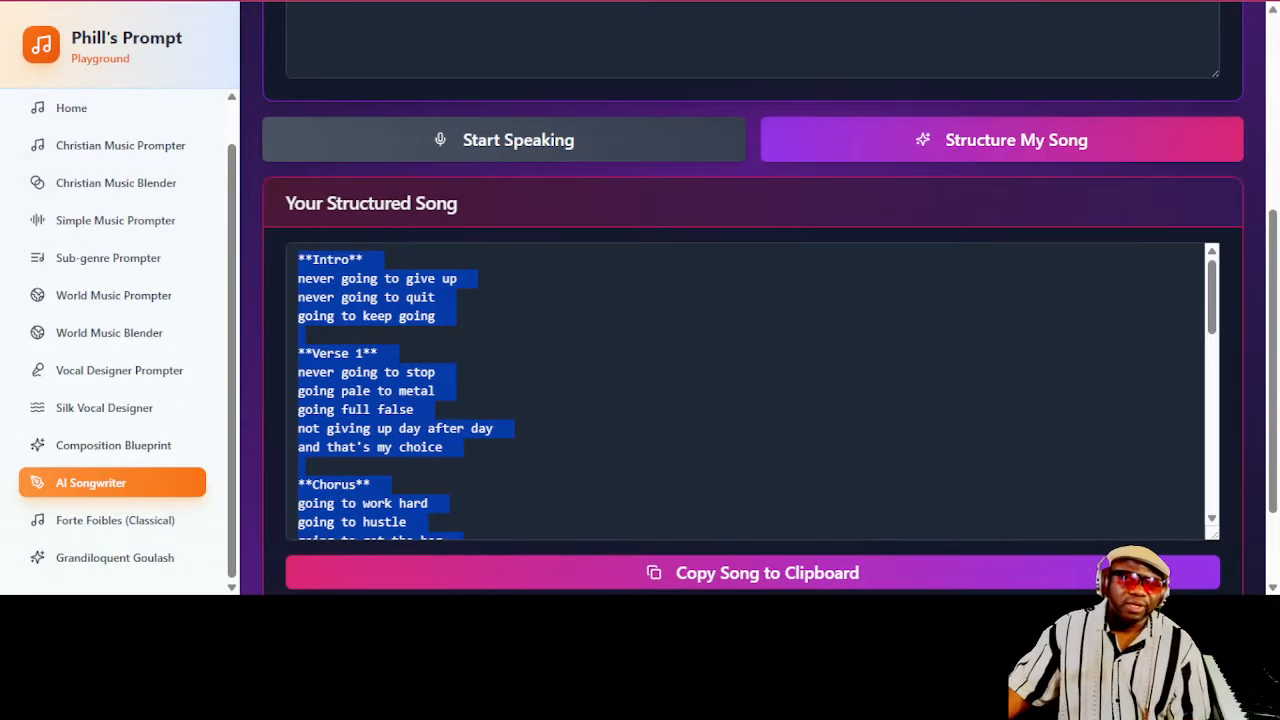
Step: Switch to Suno, briefly preview CITY LIFE in the library, and start a cover of it
key(alt+Tab)
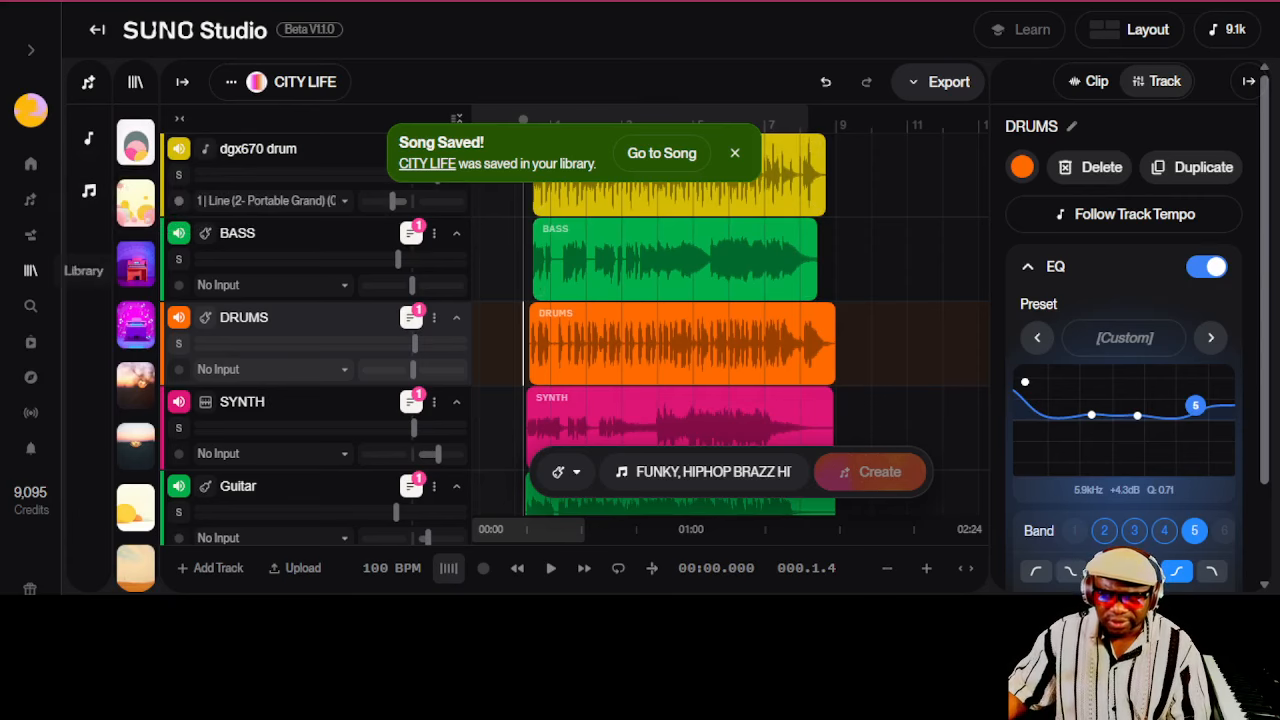
click(30, 270)
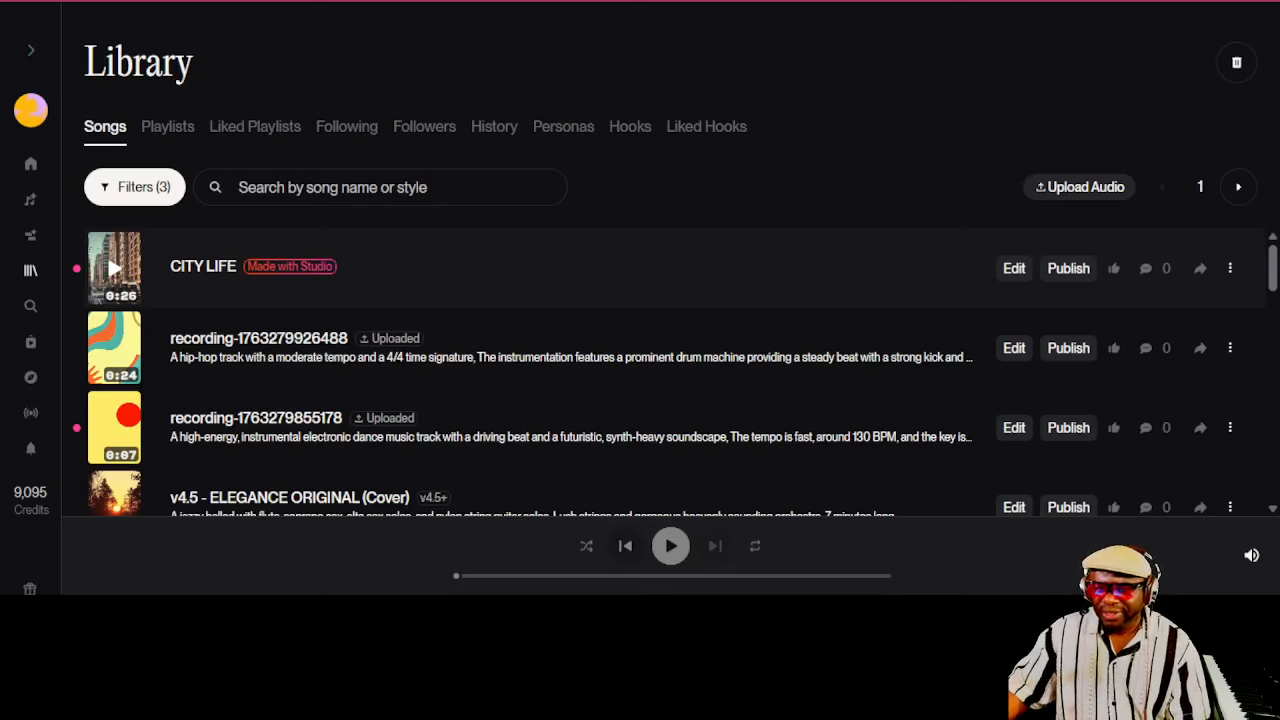
click(114, 268)
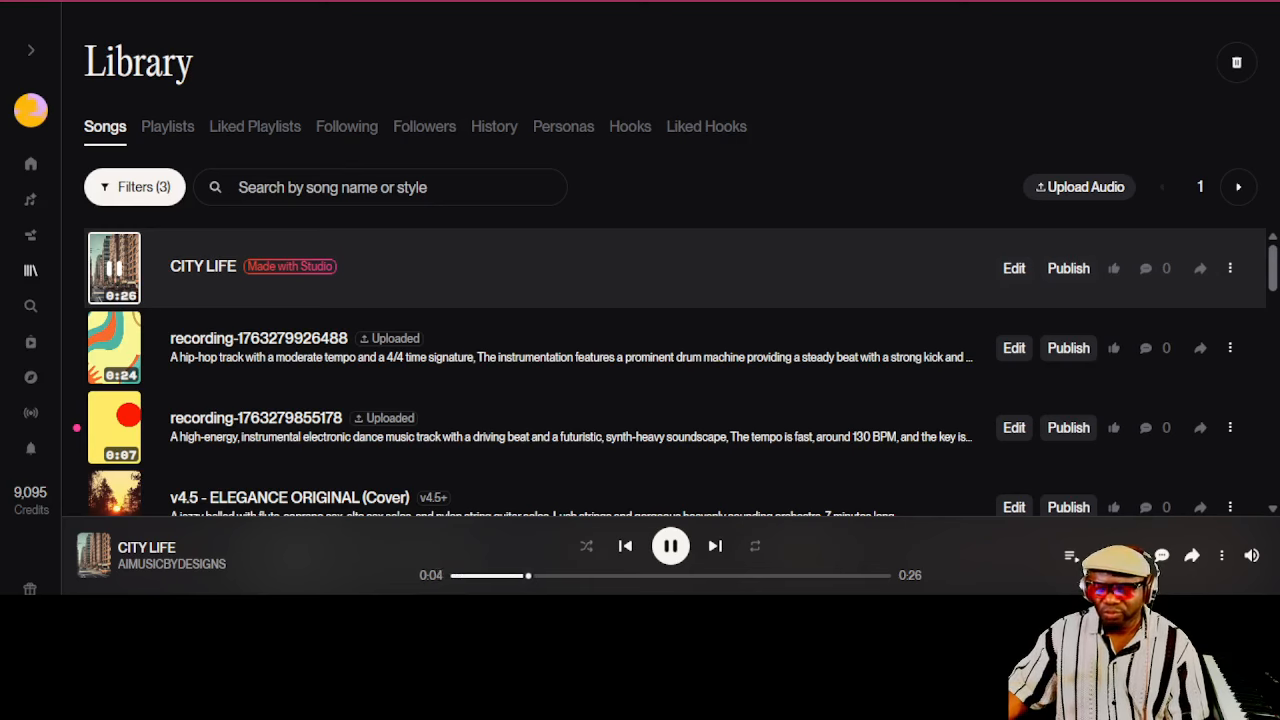
key(space)
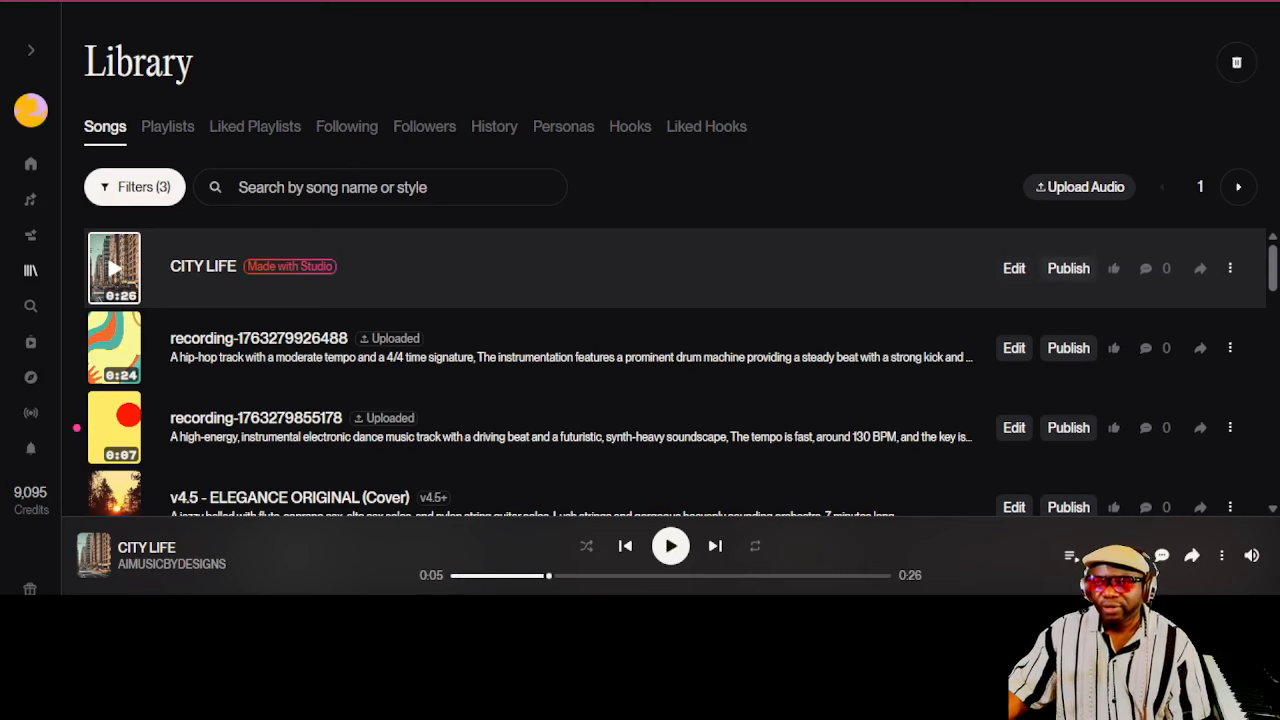
click(1229, 268)
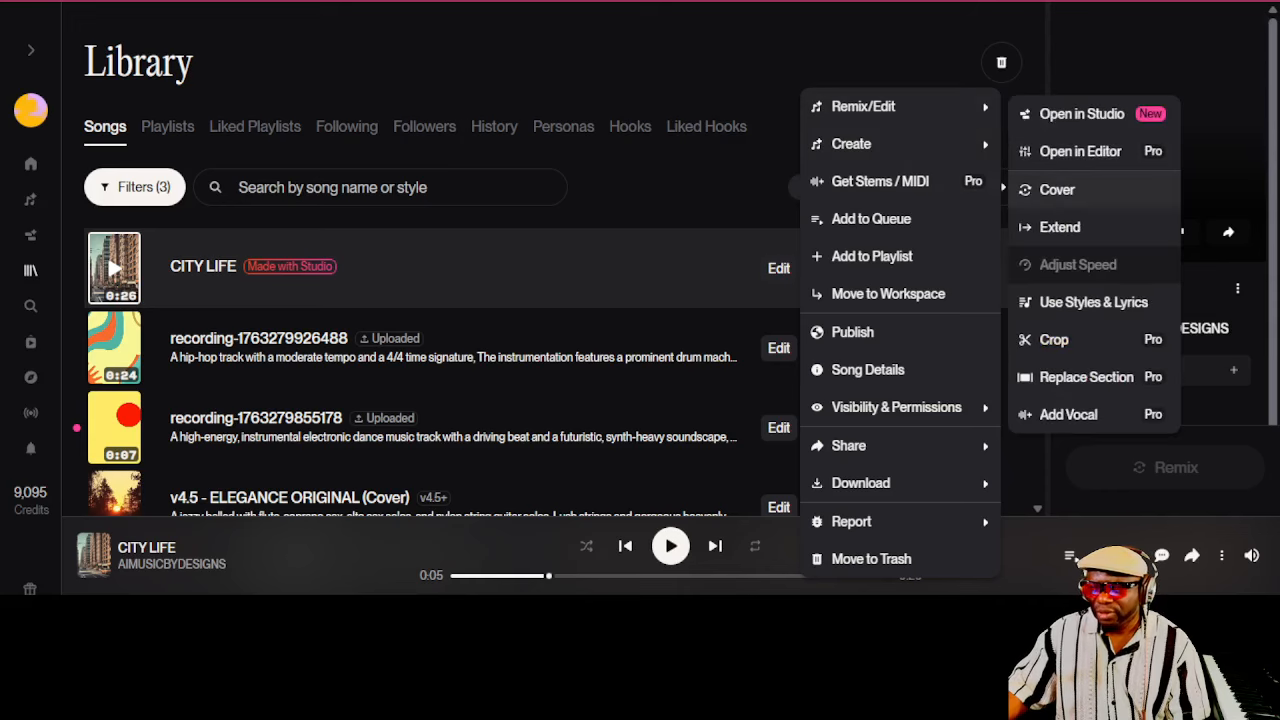
click(1058, 190)
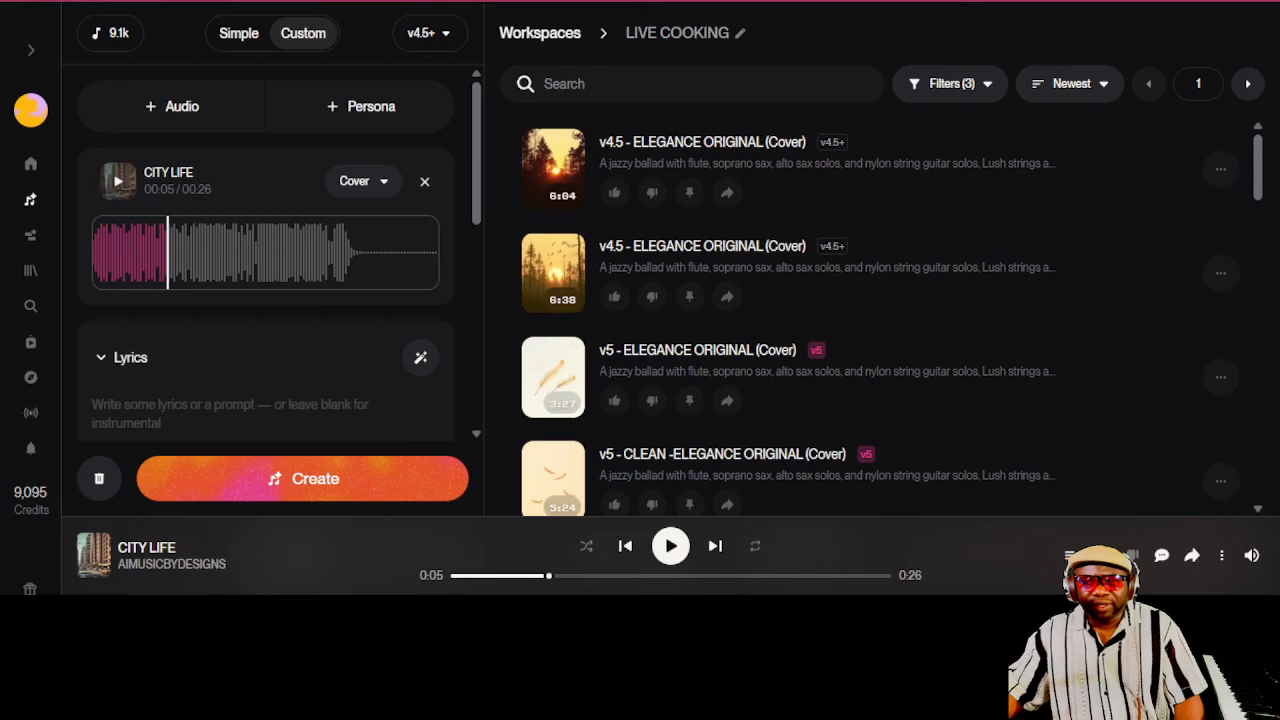
Step: Paste the copied song lyrics into the cover's expanded lyrics editor, check them, and collapse the editor
click(101, 357)
click(101, 357)
scroll(265, 300, down, 2)
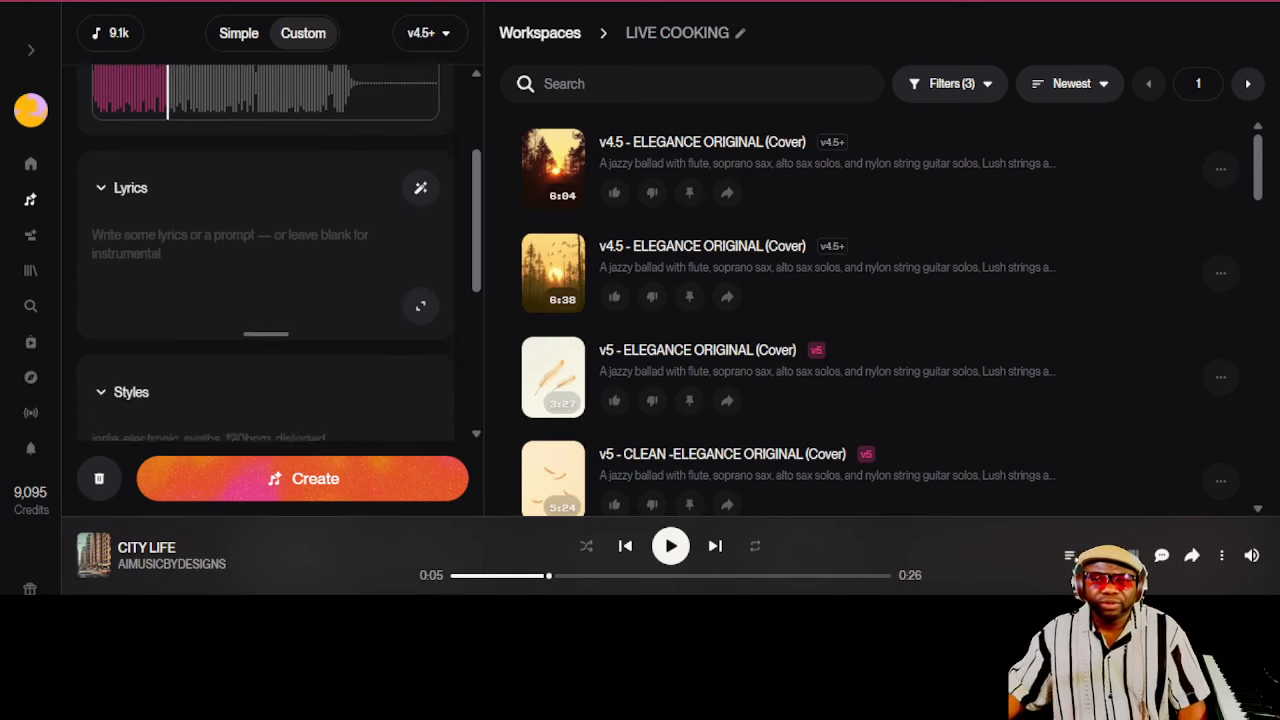
click(417, 288)
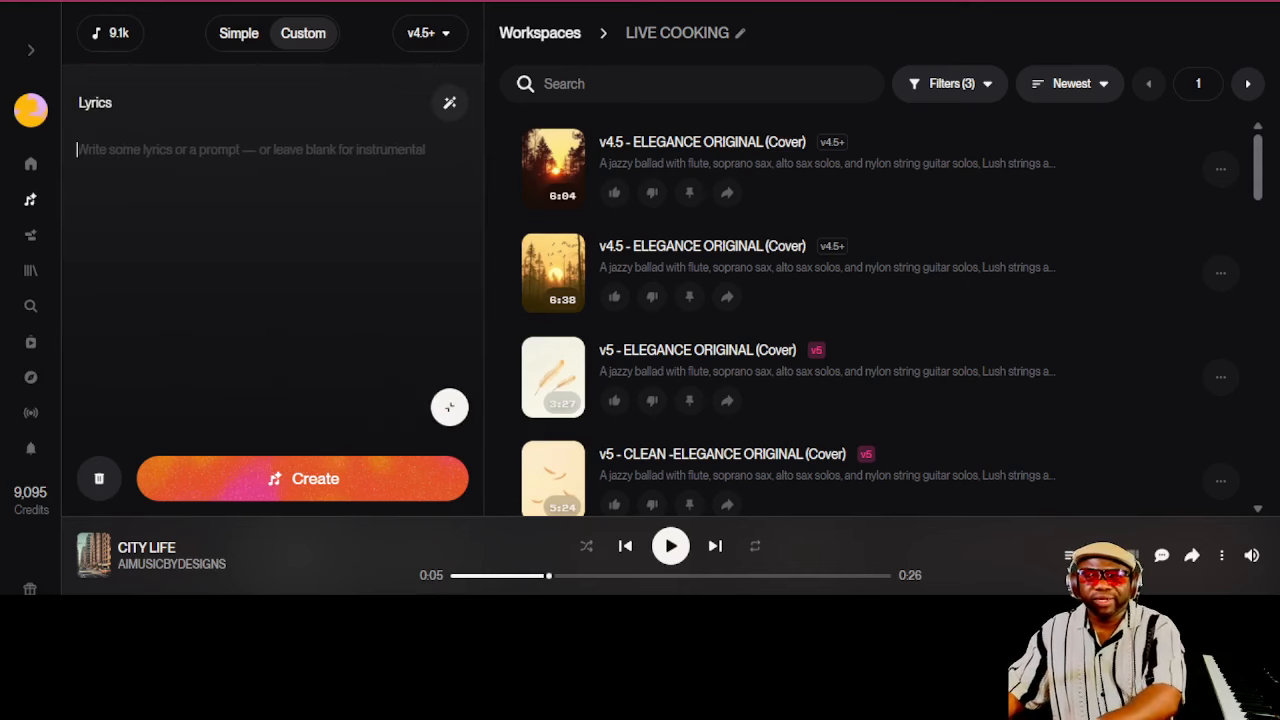
key(ctrl+v)
scroll(265, 280, up, 6)
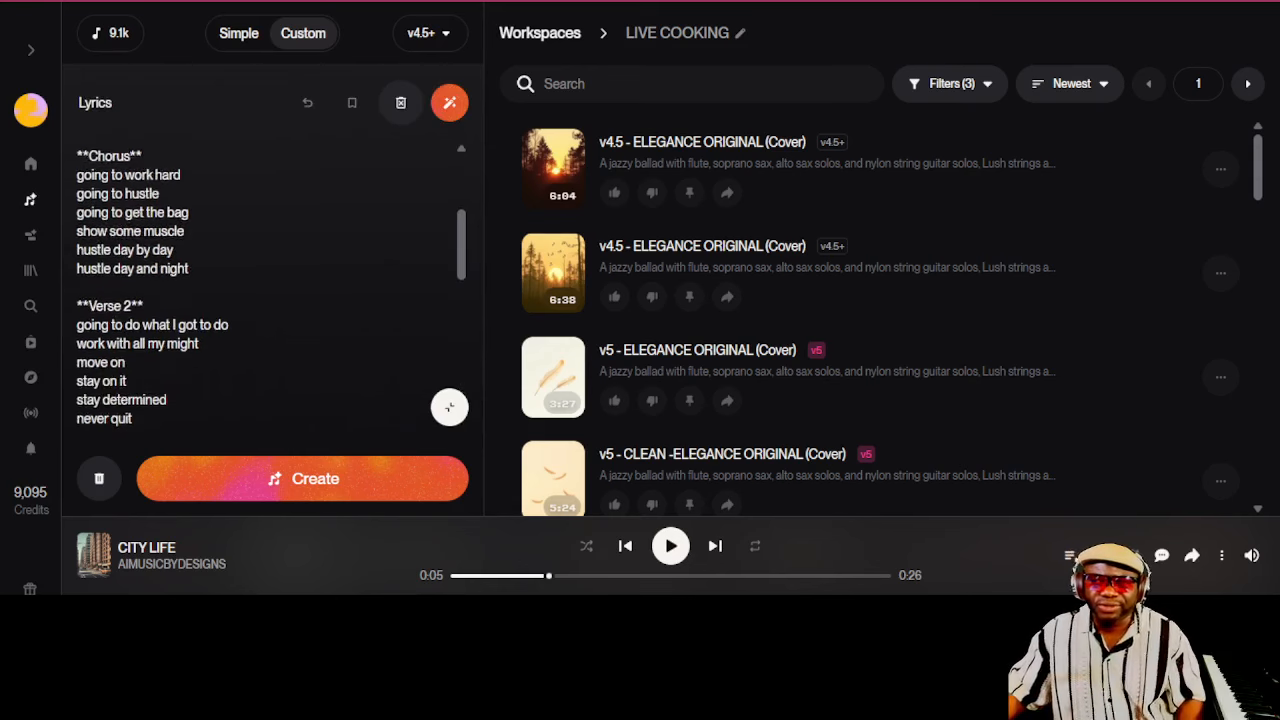
scroll(449, 407, down, 3)
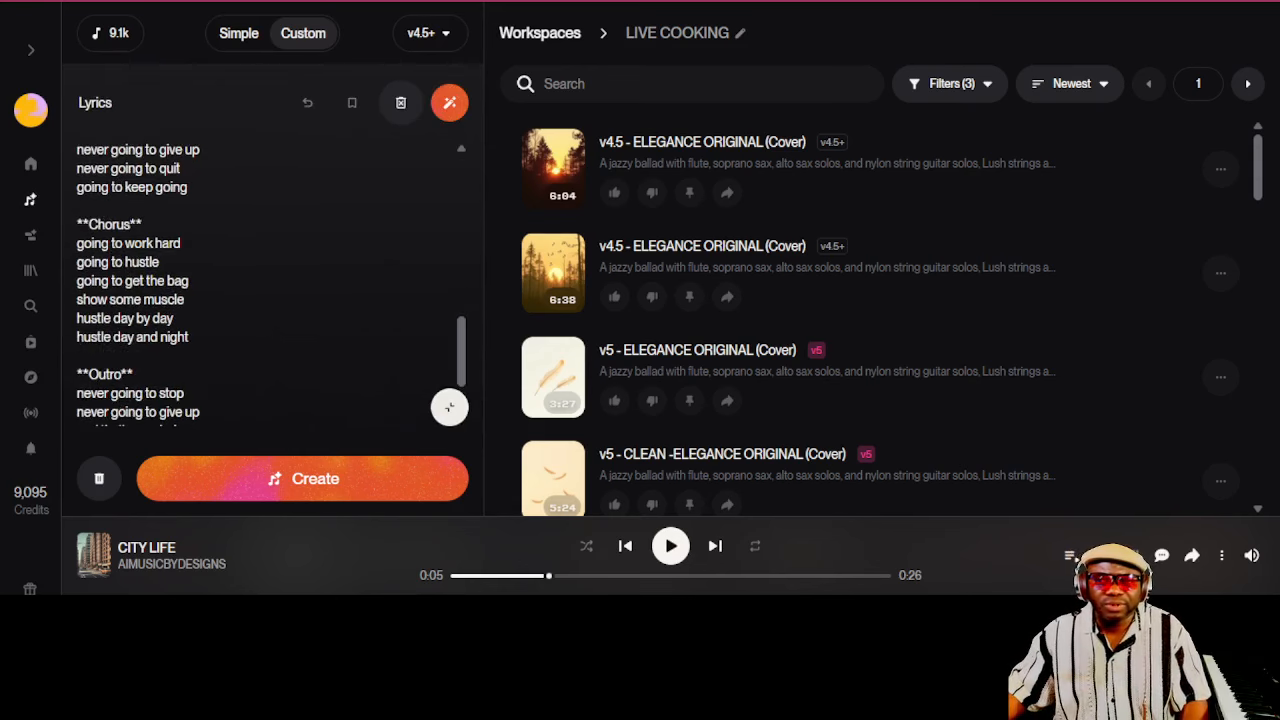
click(449, 407)
Step: Enter the cover's styles on separate lines: WEST COAST LA VIBE HIPHOP, PUNCHY DRUMS, SYNTH, HORNS, and begin an entry starting with R
scroll(449, 407, down, 2)
scroll(266, 290, down, 1)
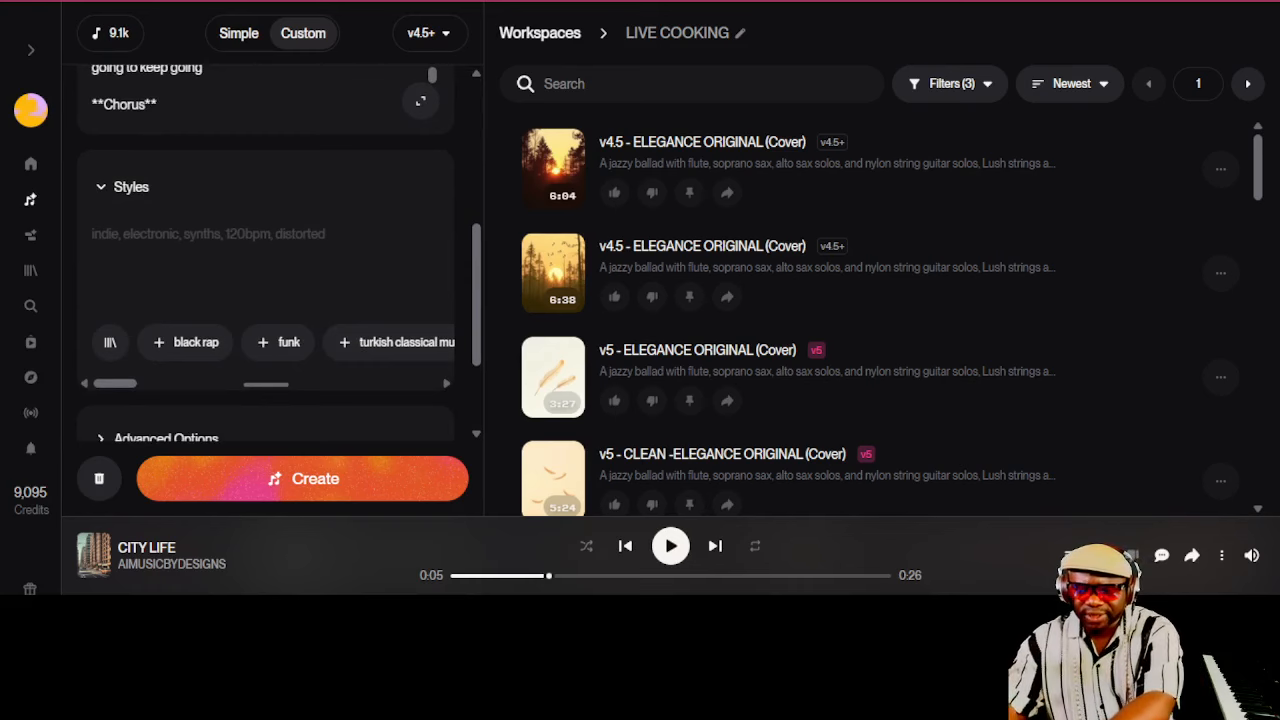
text(WES)
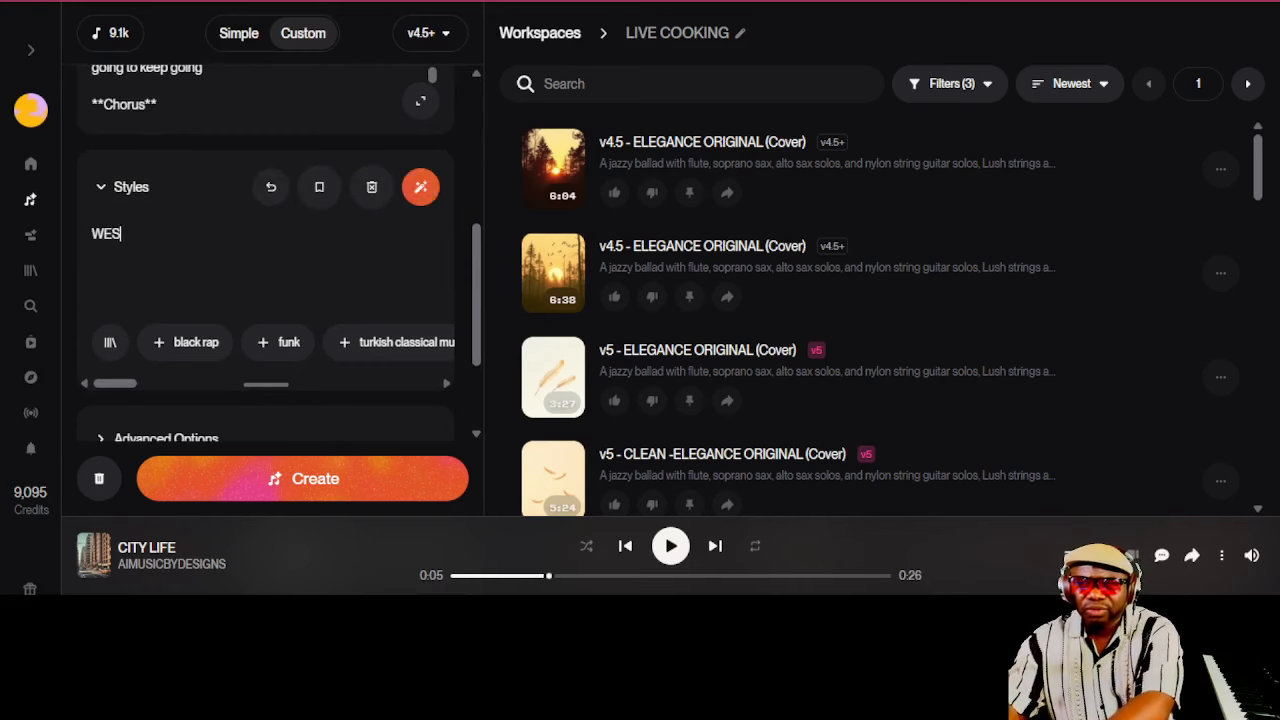
text(T COAST LA)
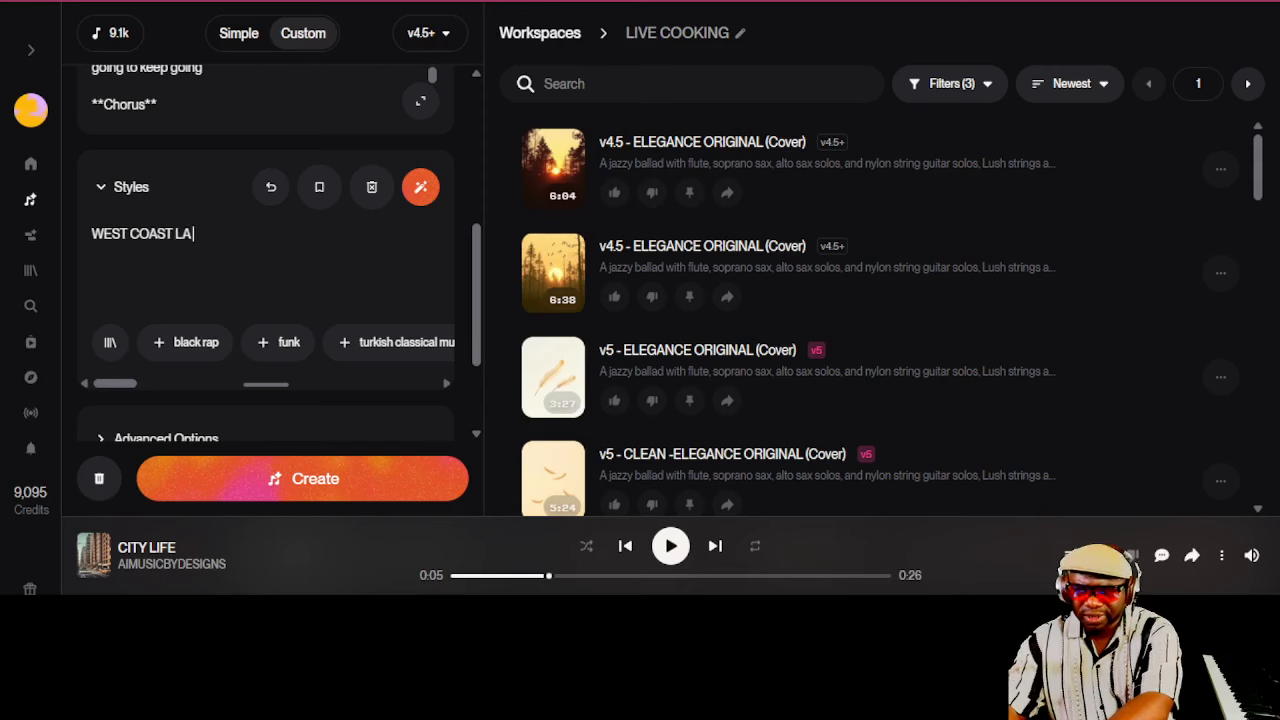
text( VIBE HIPHOP)
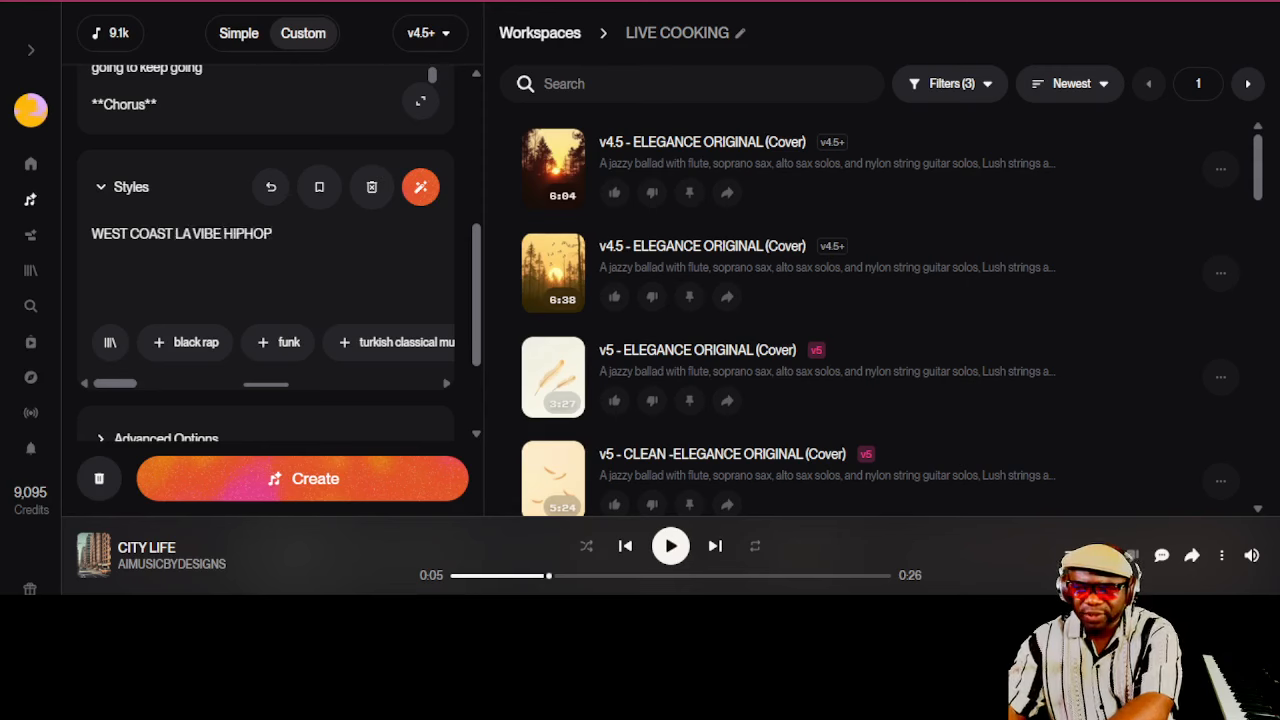
key(Return)
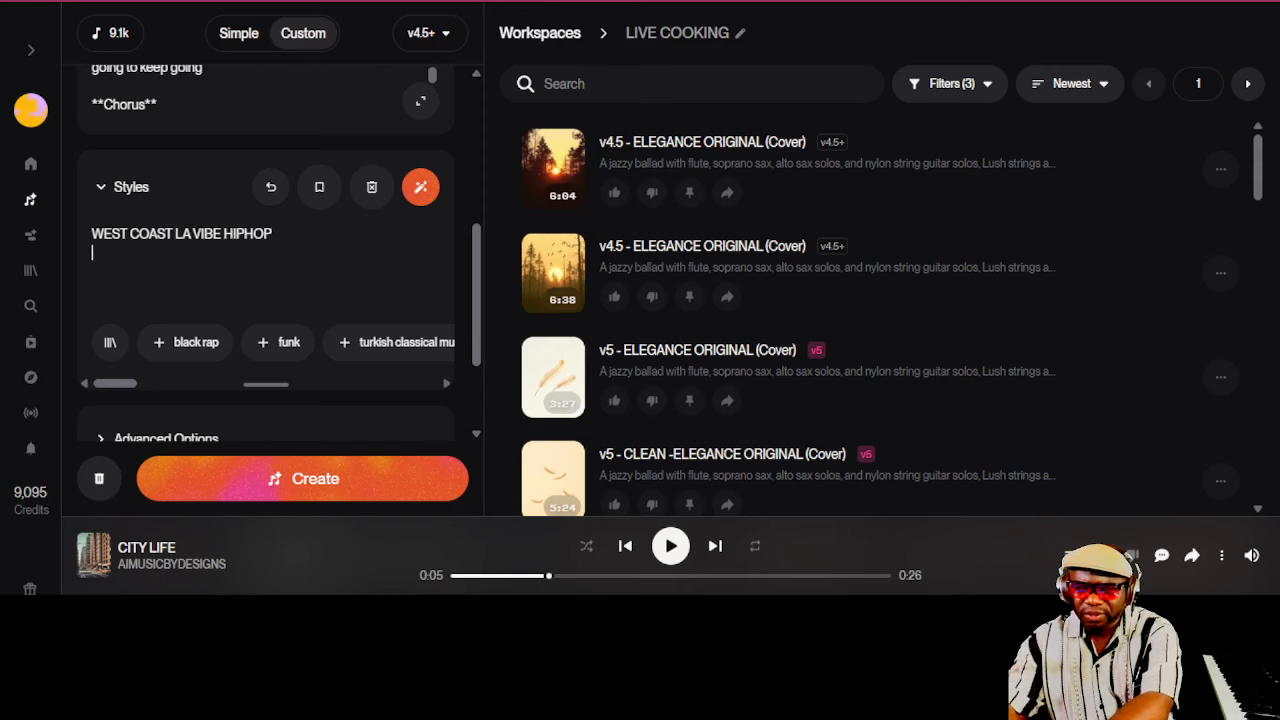
text(PUNCHY DRUMS)
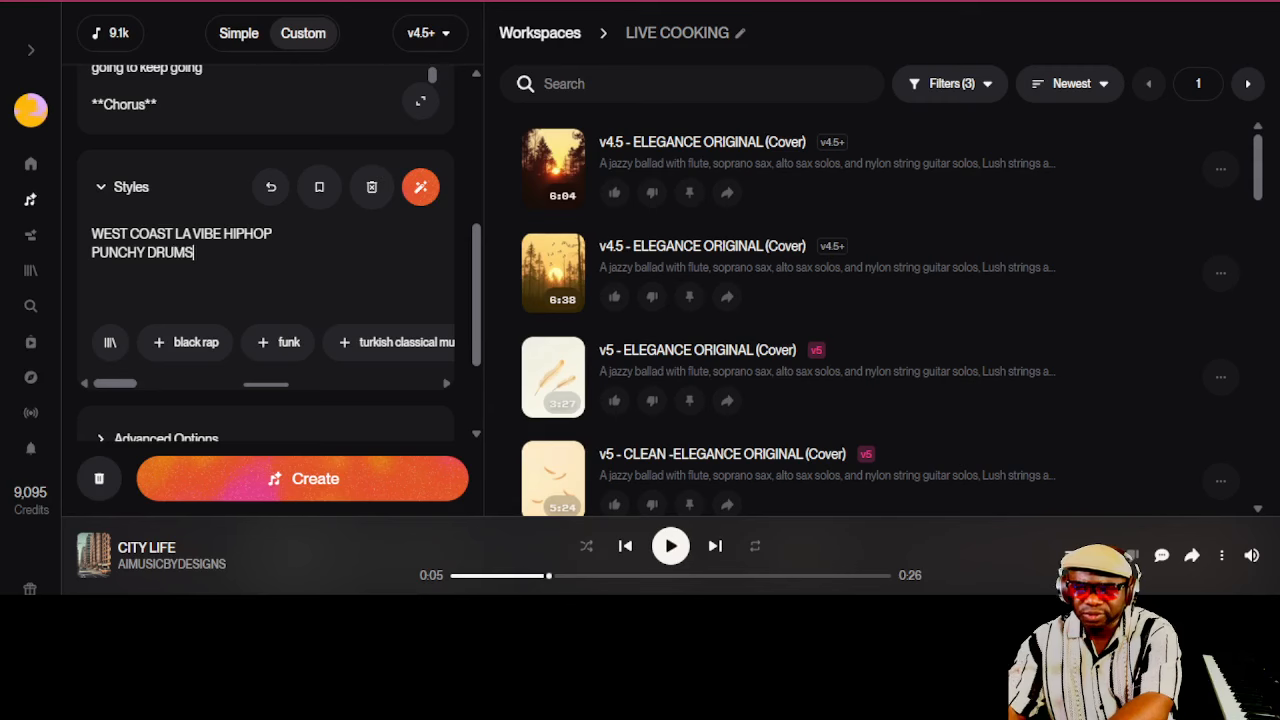
key(Return)
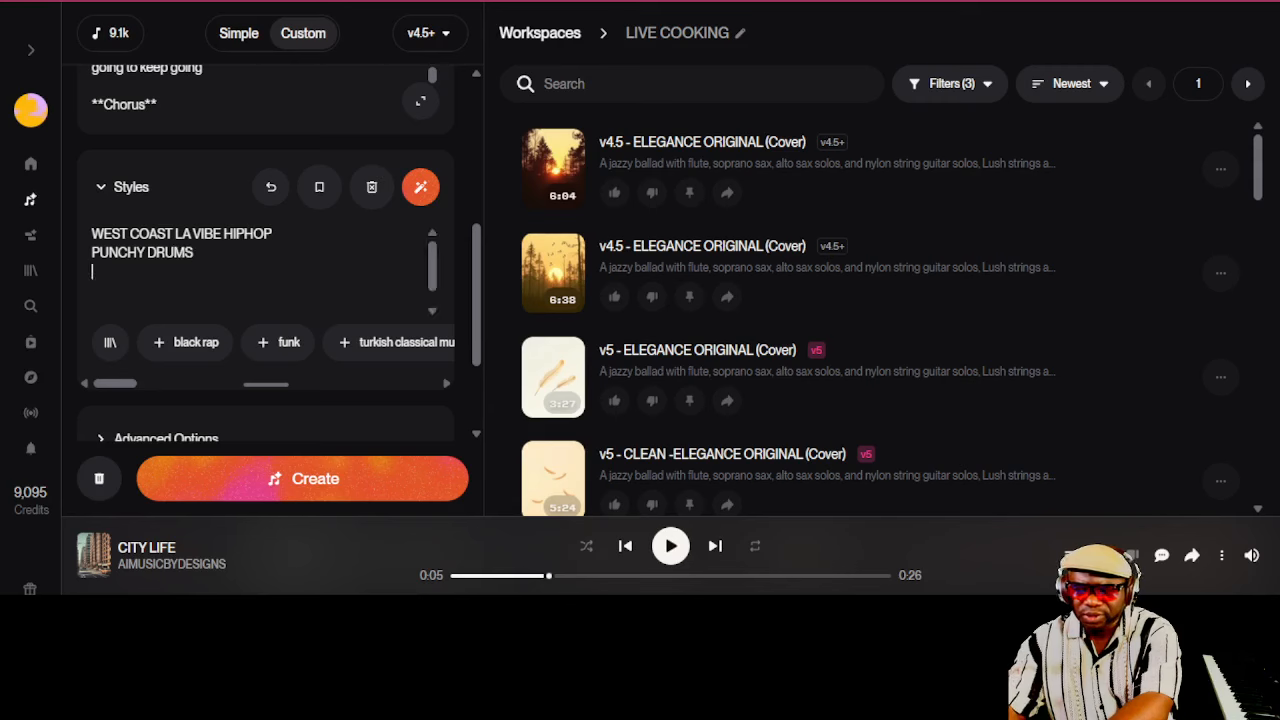
text(SYNTH)
key(Return)
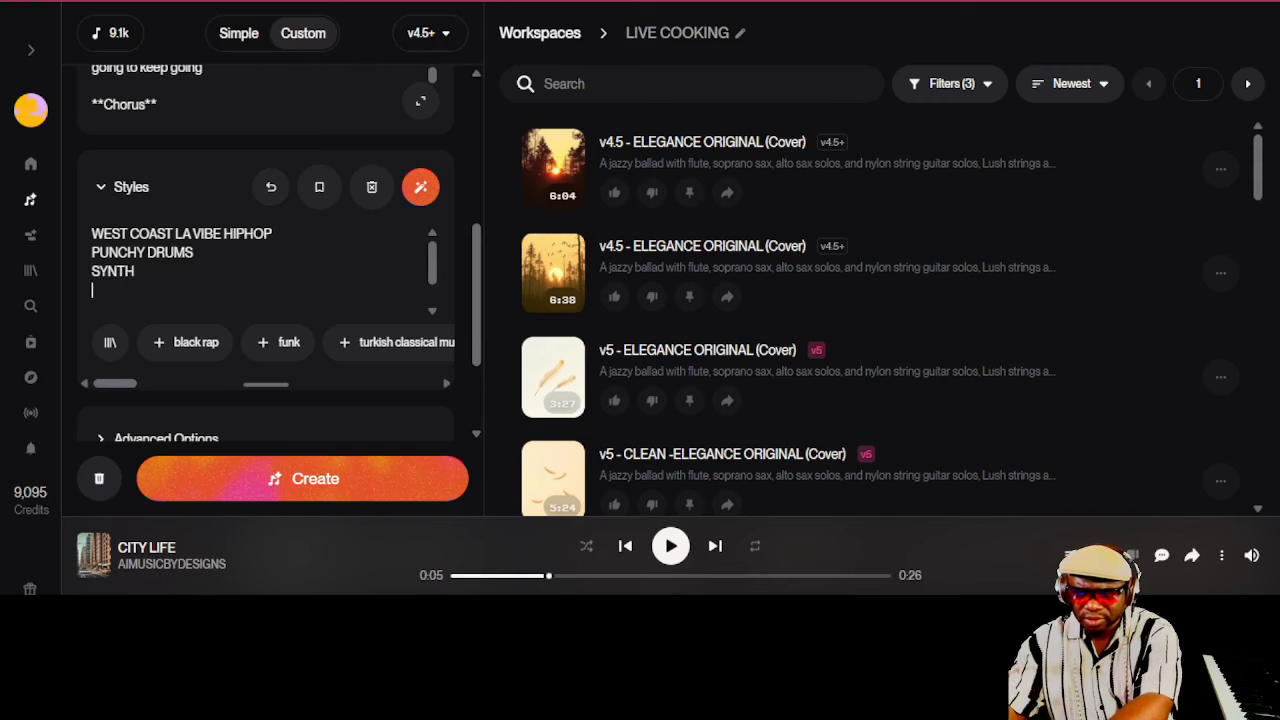
text(HORNS)
key(Return)
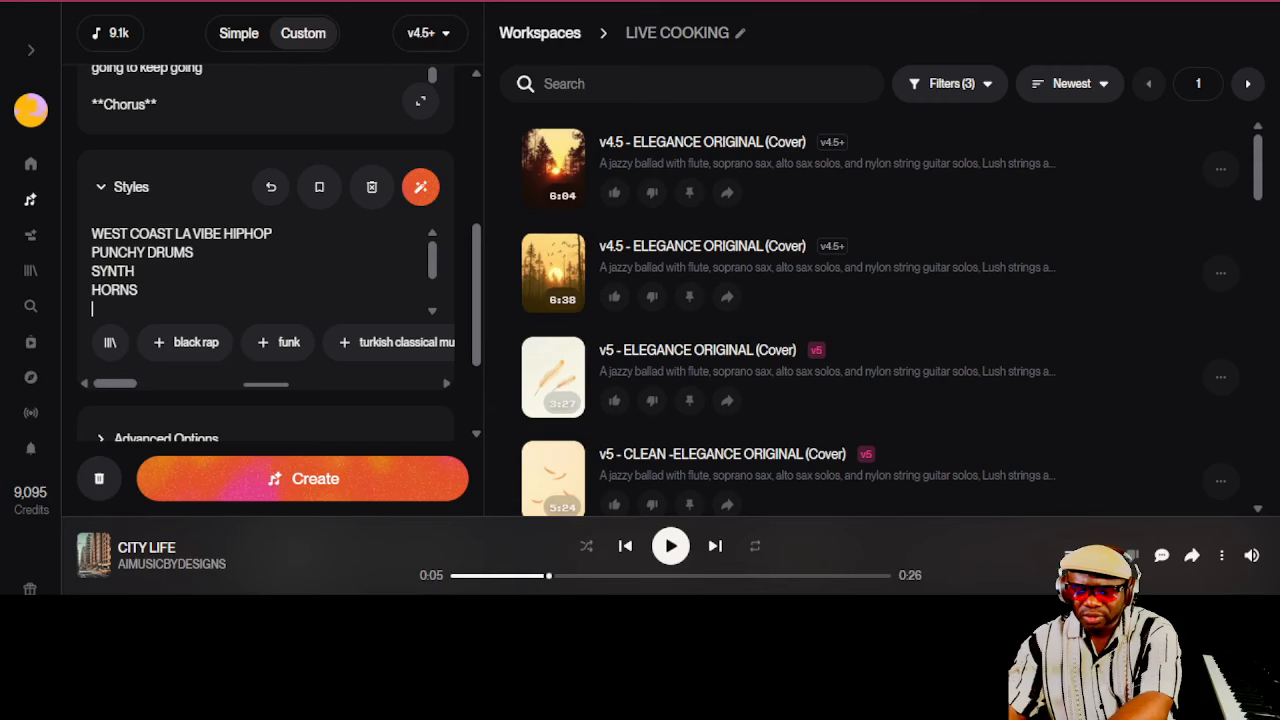
text(R&)
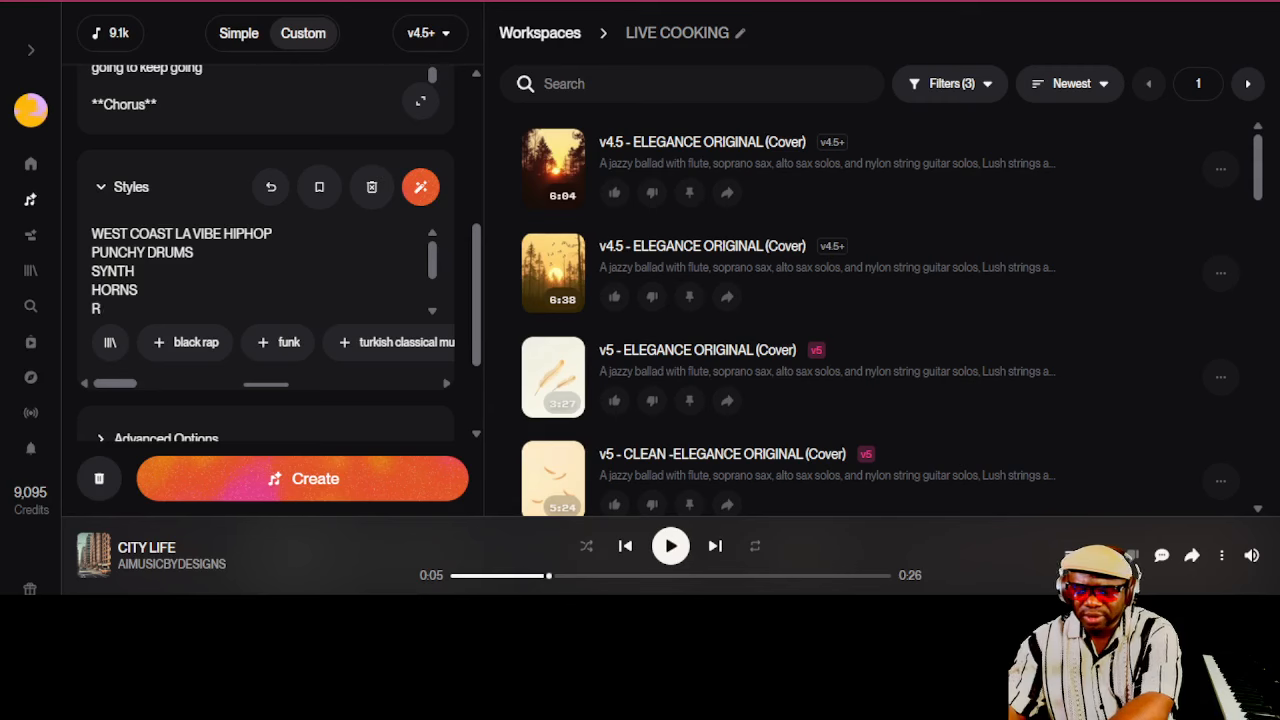